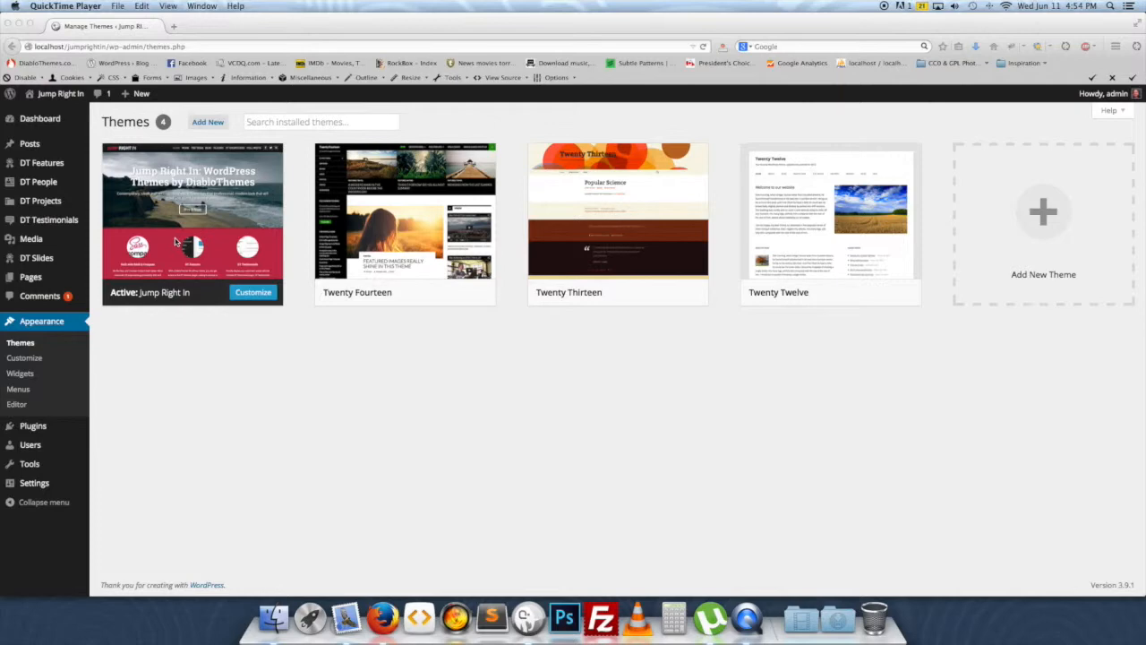
# - Open the active Jump Right In theme in the customizer and expand its General Styling settings
pyautogui.click(255, 299)
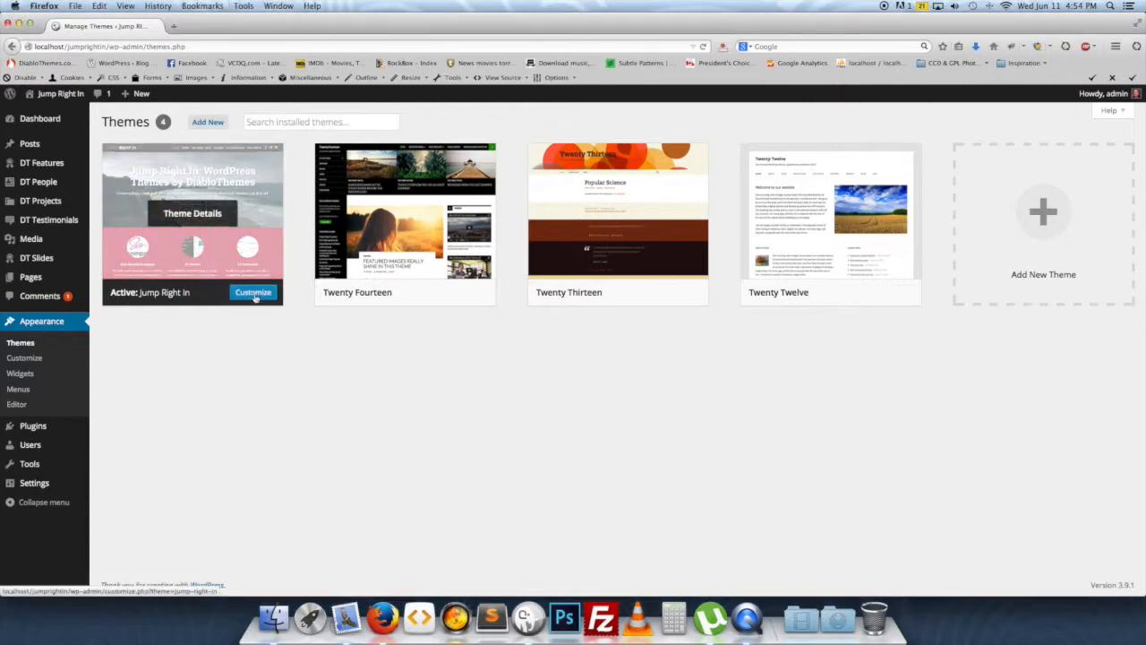
pyautogui.click(254, 296)
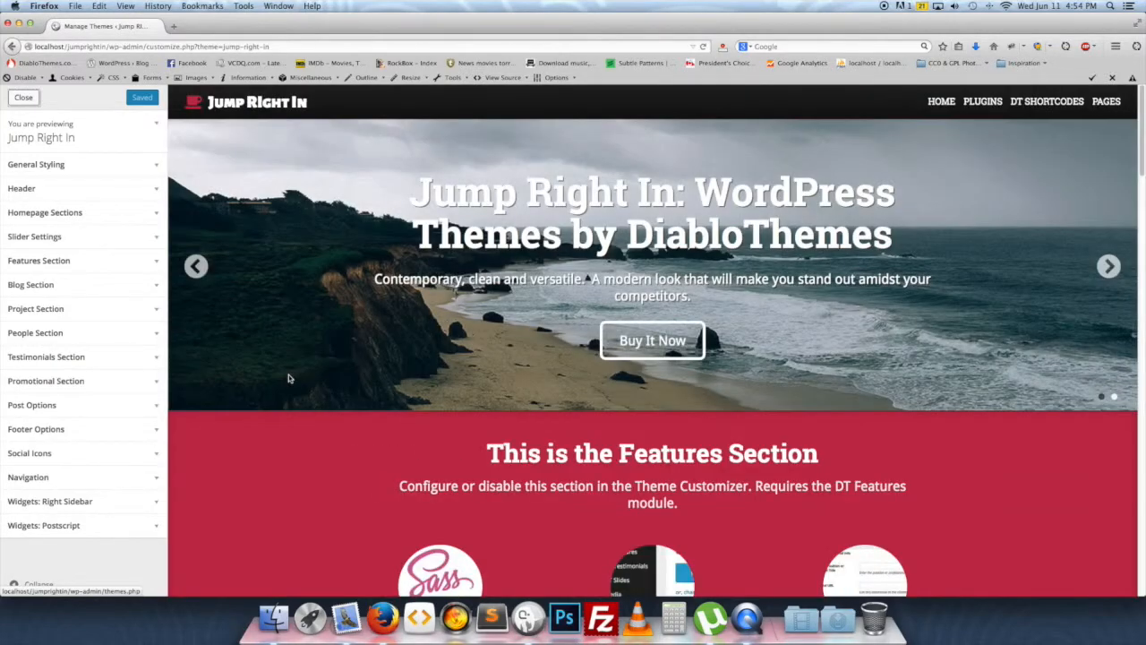
pyautogui.scroll(-15, 806, 435)
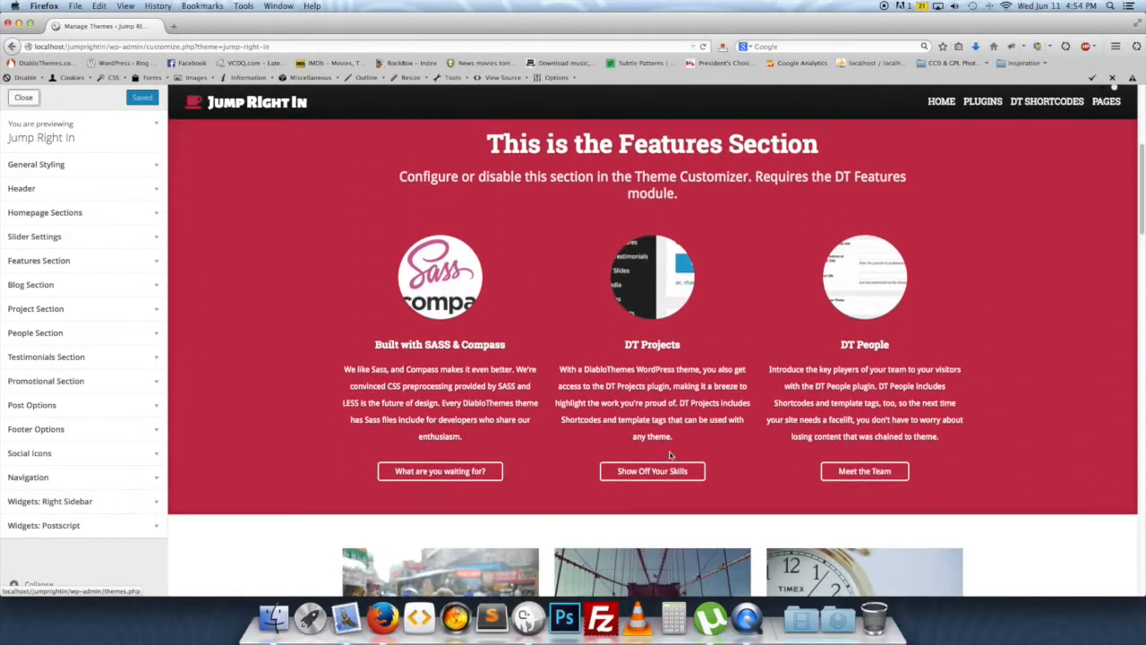
pyautogui.scroll(-3, 671, 461)
pyautogui.scroll(10, 671, 466)
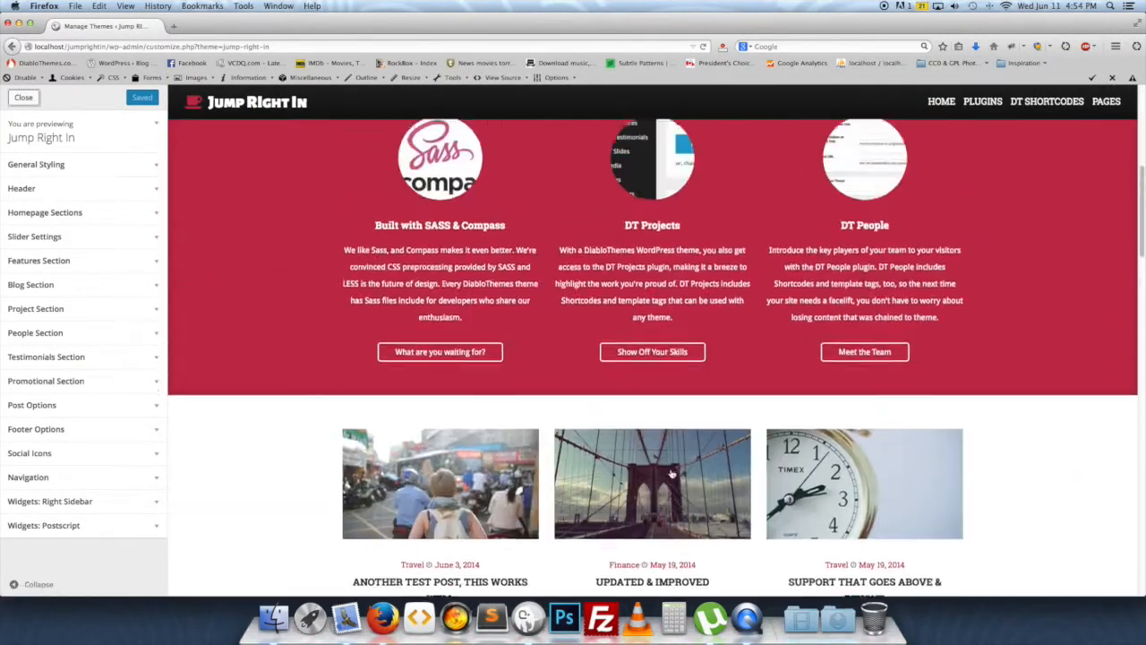
pyautogui.scroll(5, 674, 474)
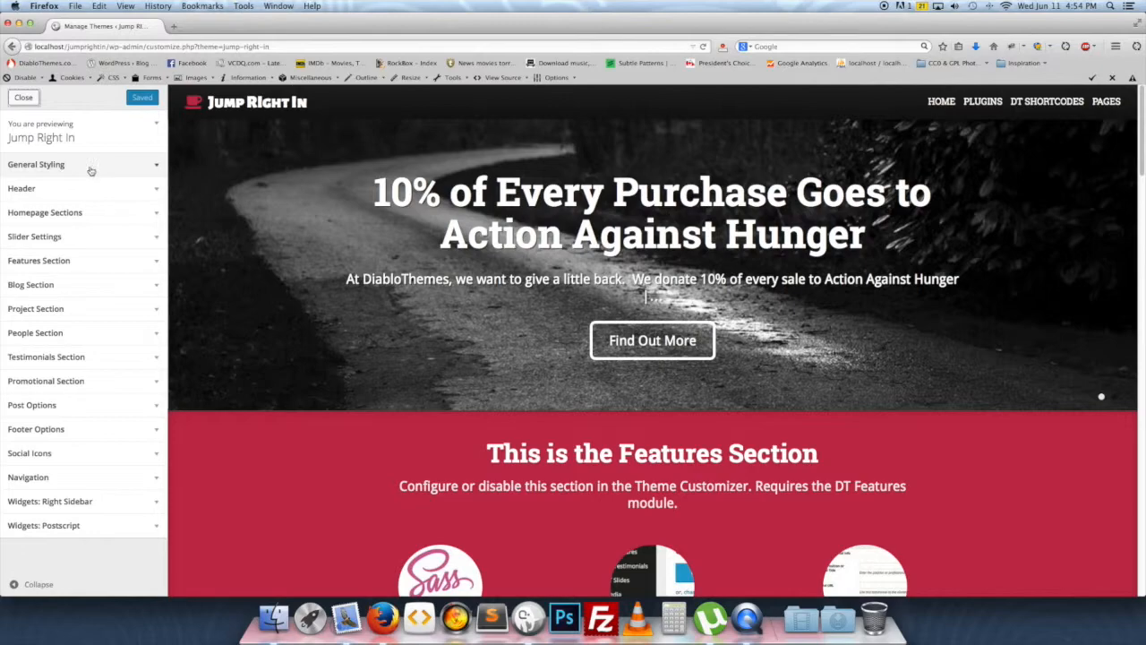
pyautogui.click(90, 170)
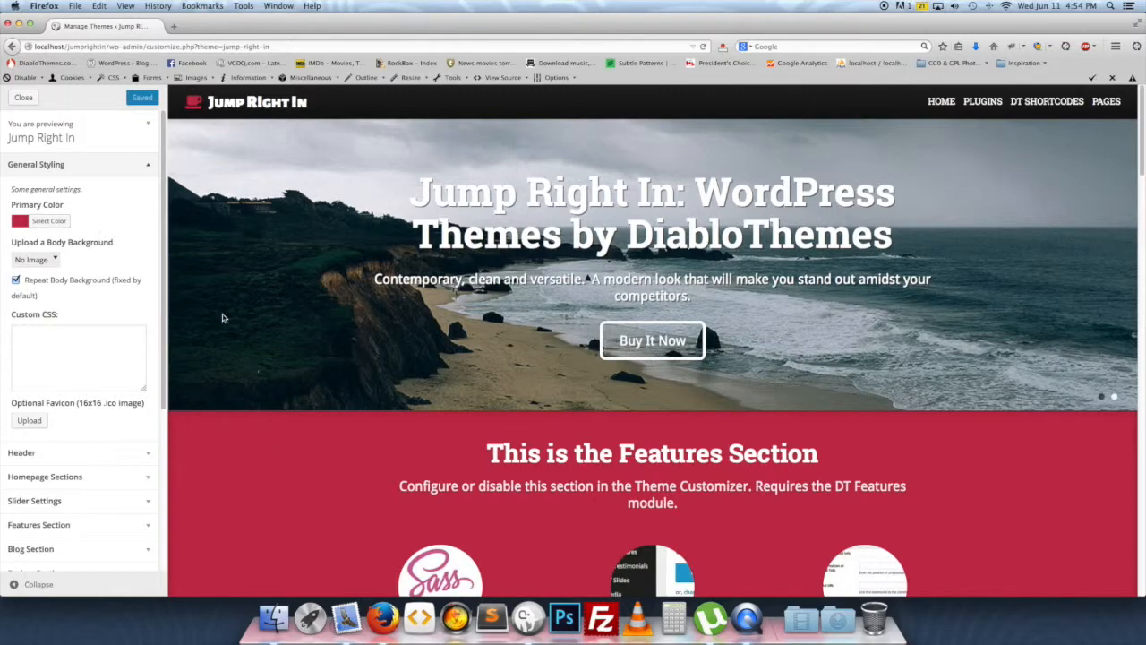
# - Try several primary colors, including blue, dark green, lime green and purple, and check them in the homepage preview
pyautogui.click(56, 222)
pyautogui.click(82, 269)
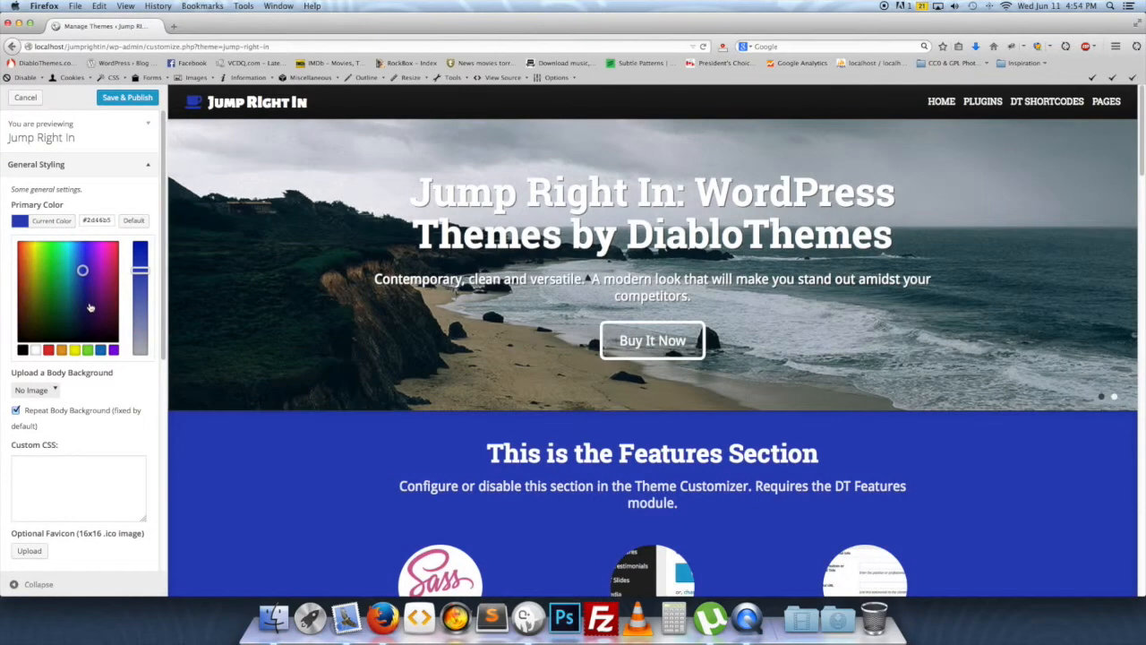
pyautogui.click(64, 308)
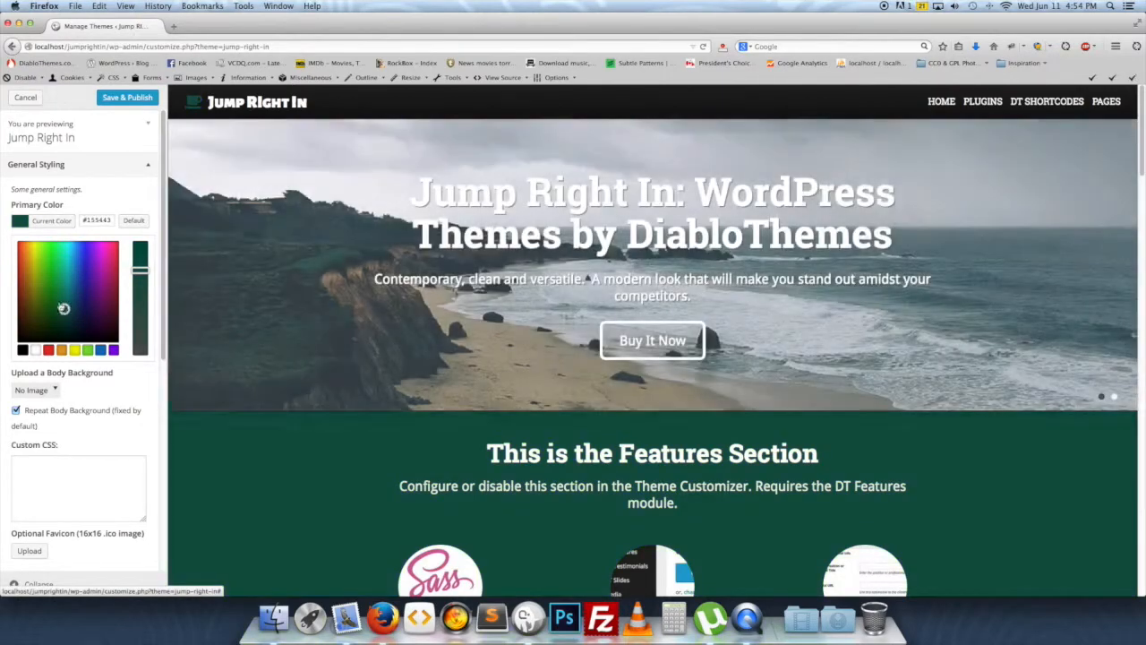
pyautogui.click(40, 269)
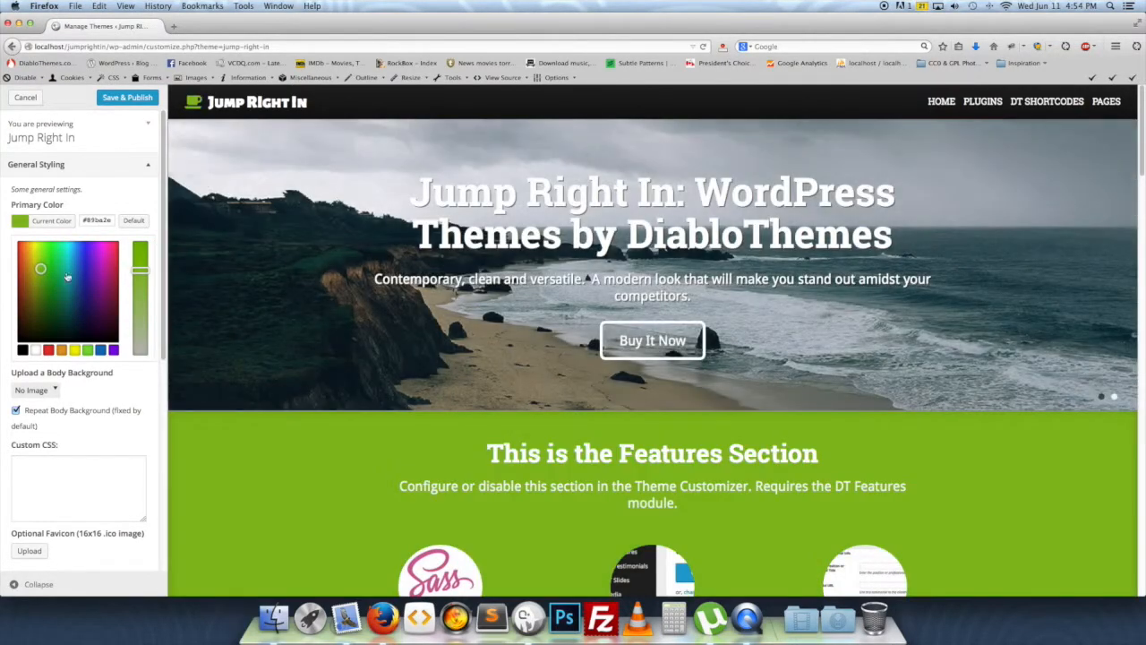
pyautogui.click(88, 258)
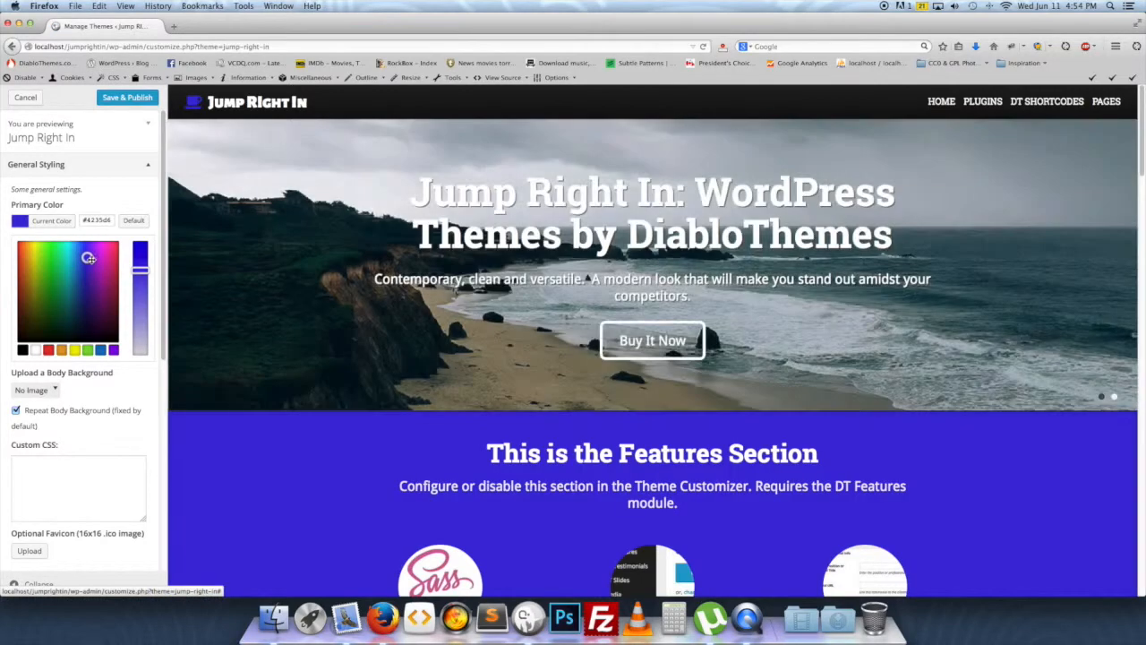
pyautogui.click(108, 283)
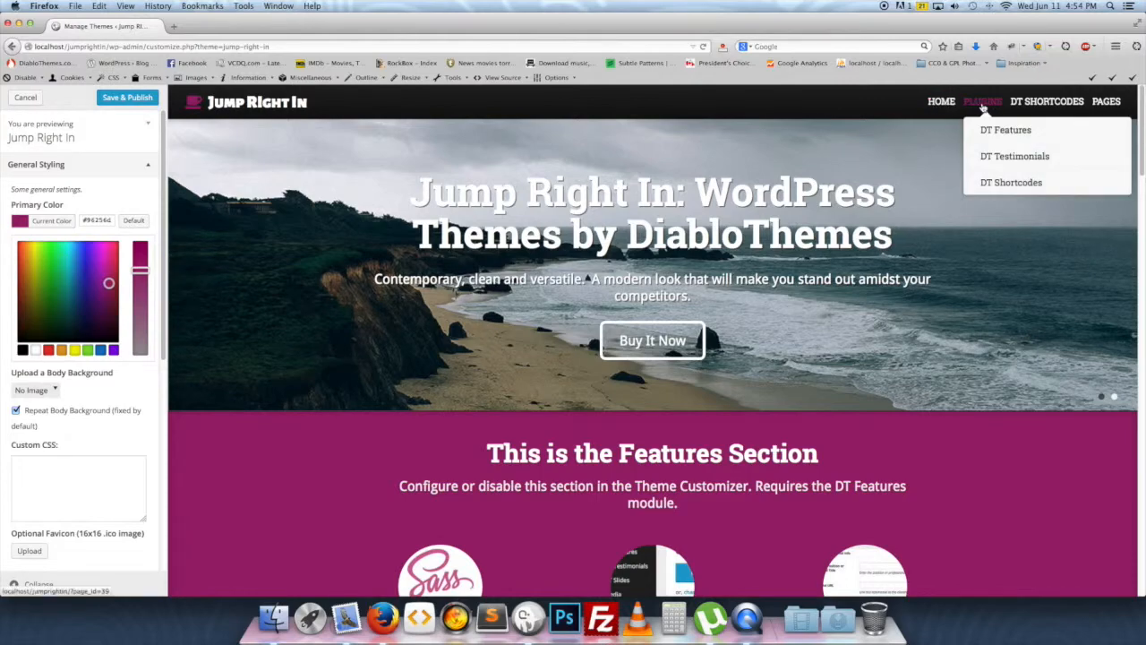
pyautogui.moveTo(1110, 107)
pyautogui.scroll(-5, 525, 390)
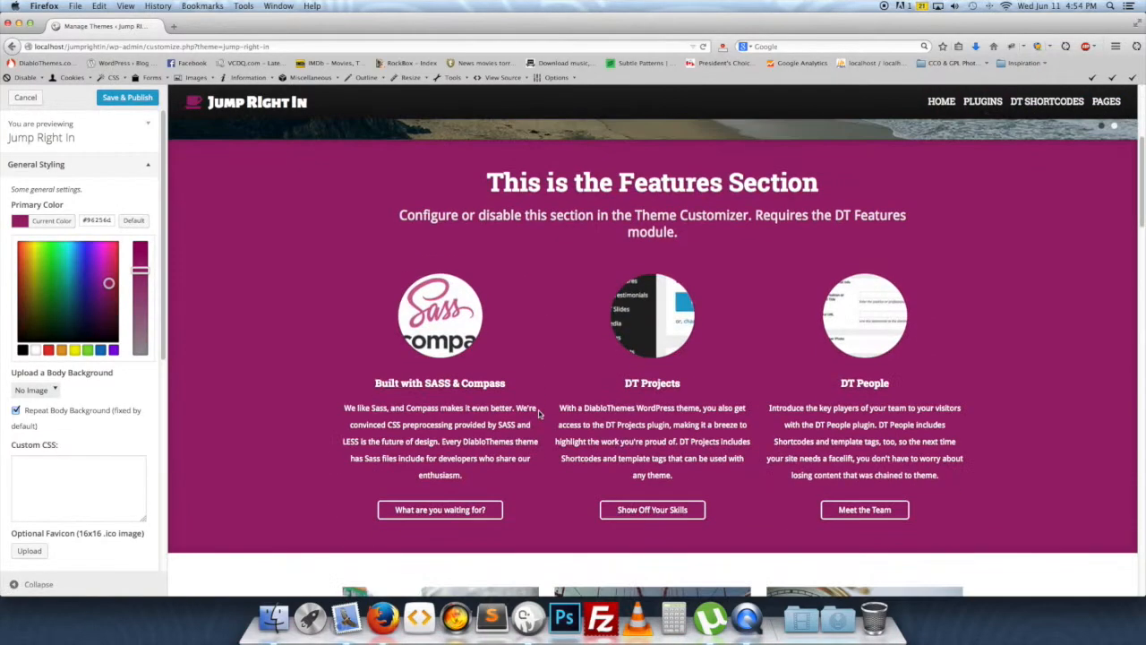
pyautogui.scroll(-2, 525, 389)
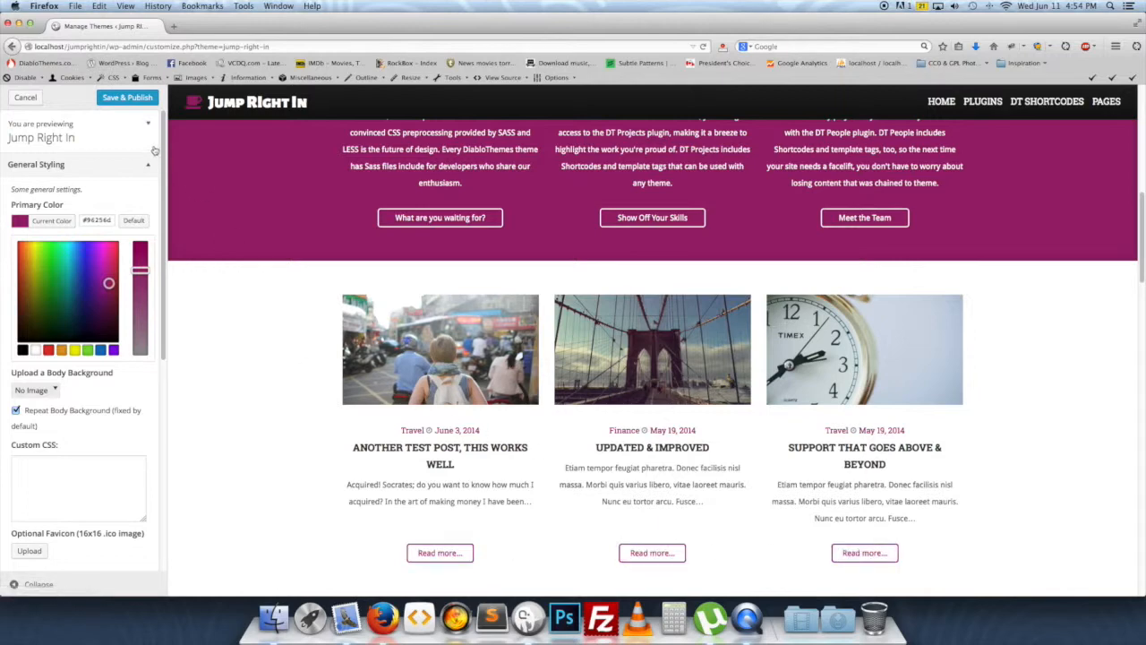
# - Reset the primary color to its default and collapse the color picker
pyautogui.click(132, 221)
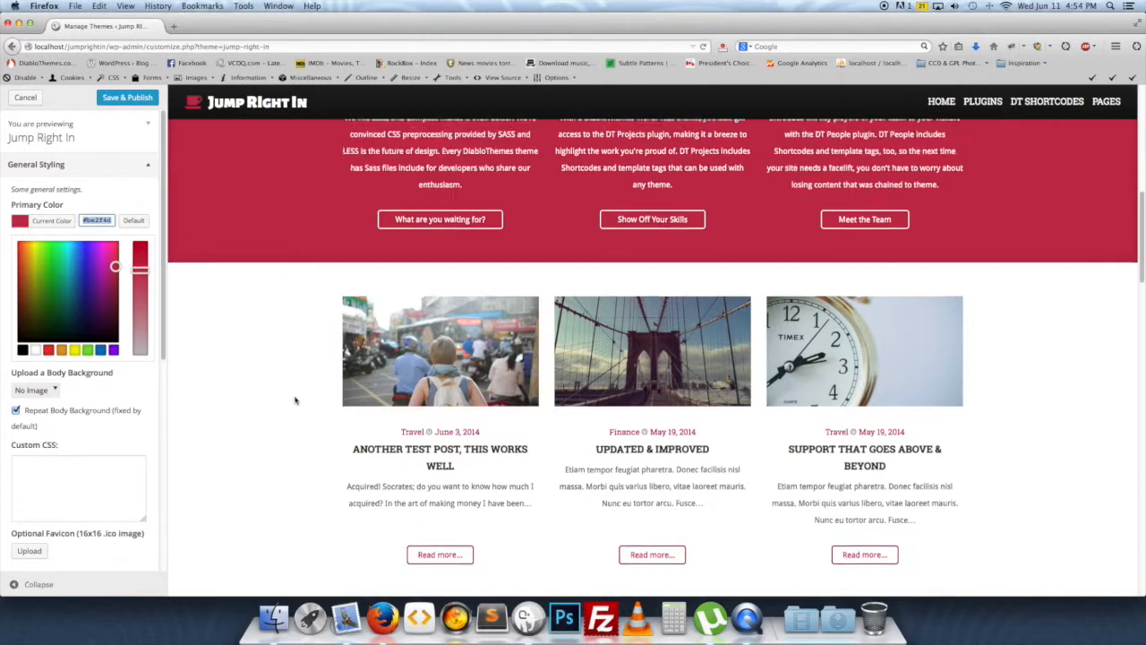
pyautogui.scroll(10, 294, 397)
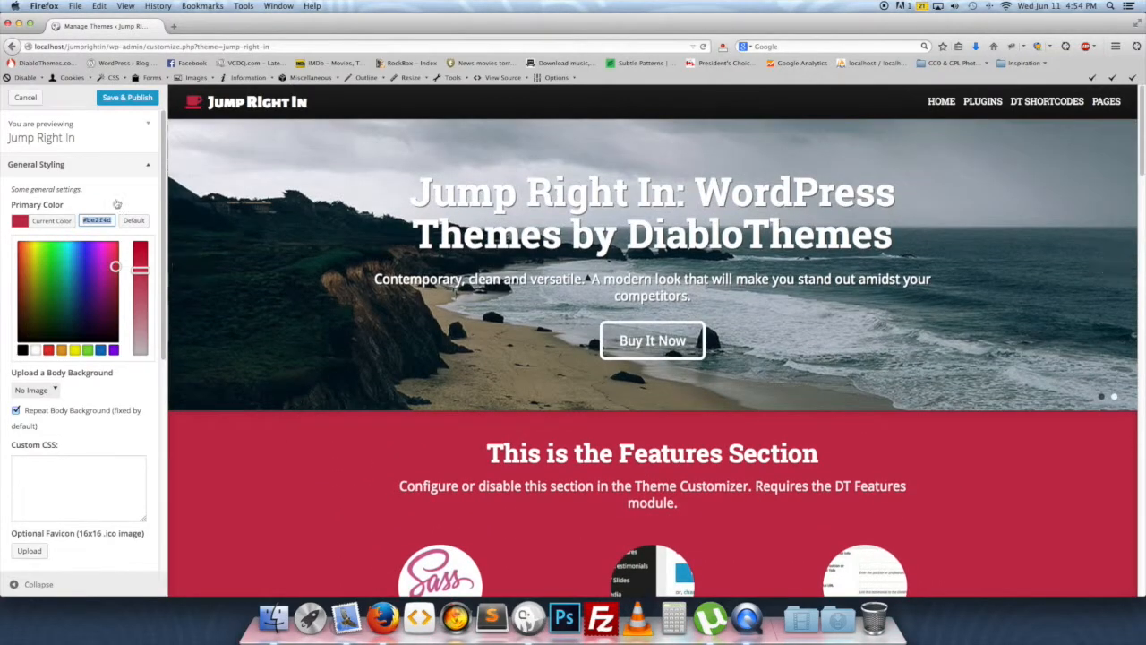
pyautogui.click(58, 208)
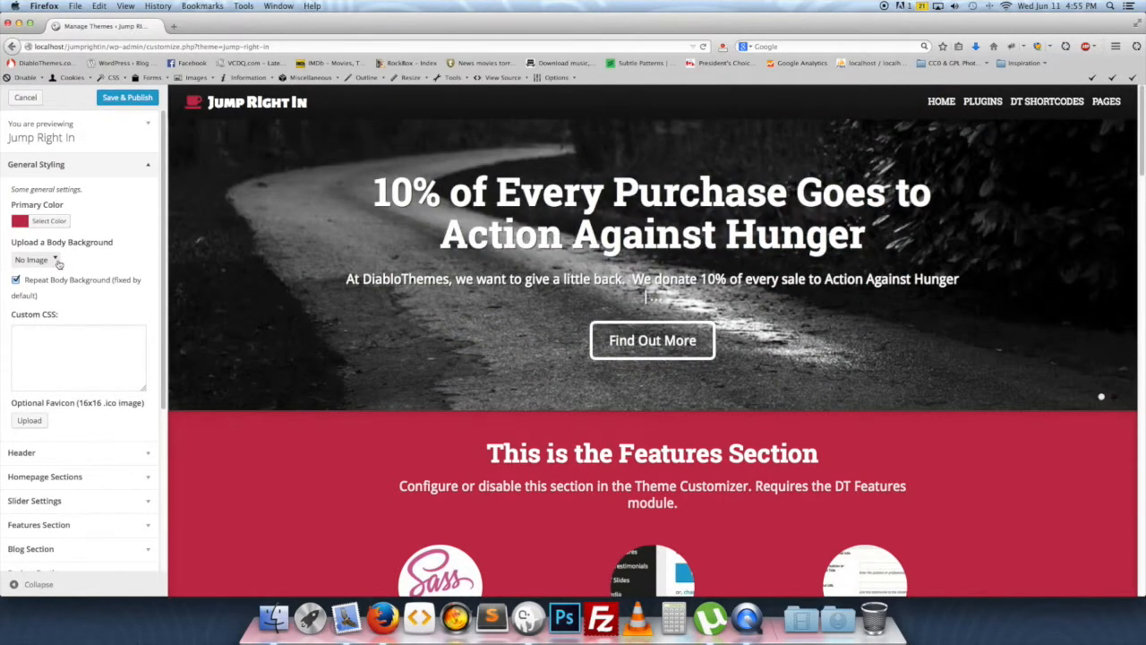
# - Upload the night road light-trails image from the Desktop as the body background
pyautogui.click(56, 260)
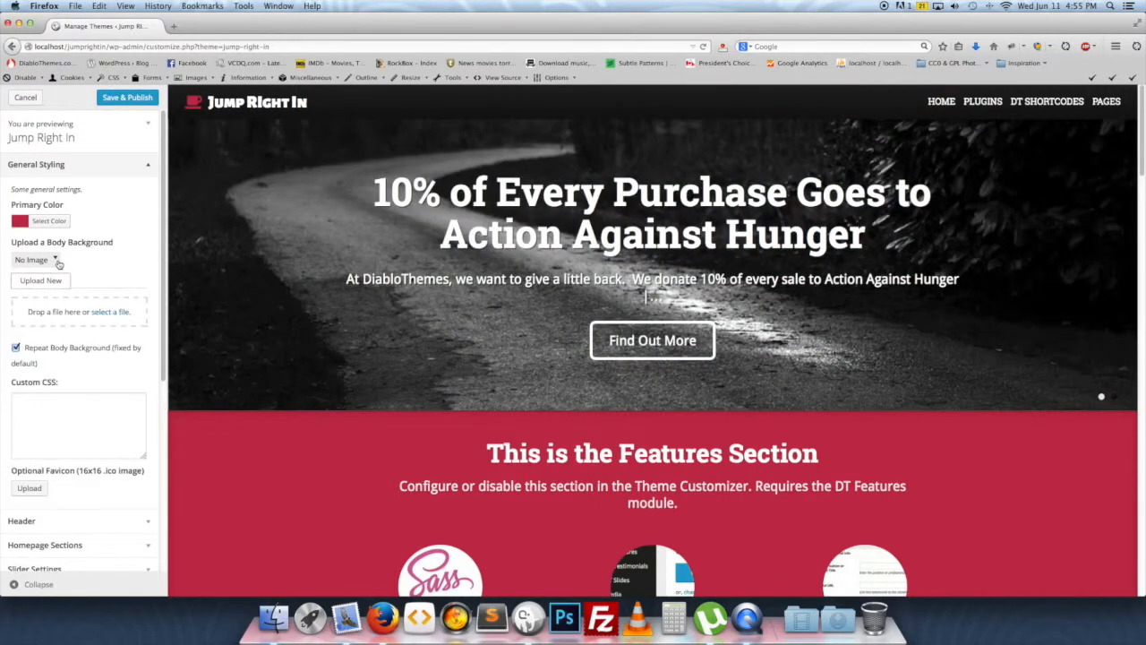
pyautogui.click(99, 313)
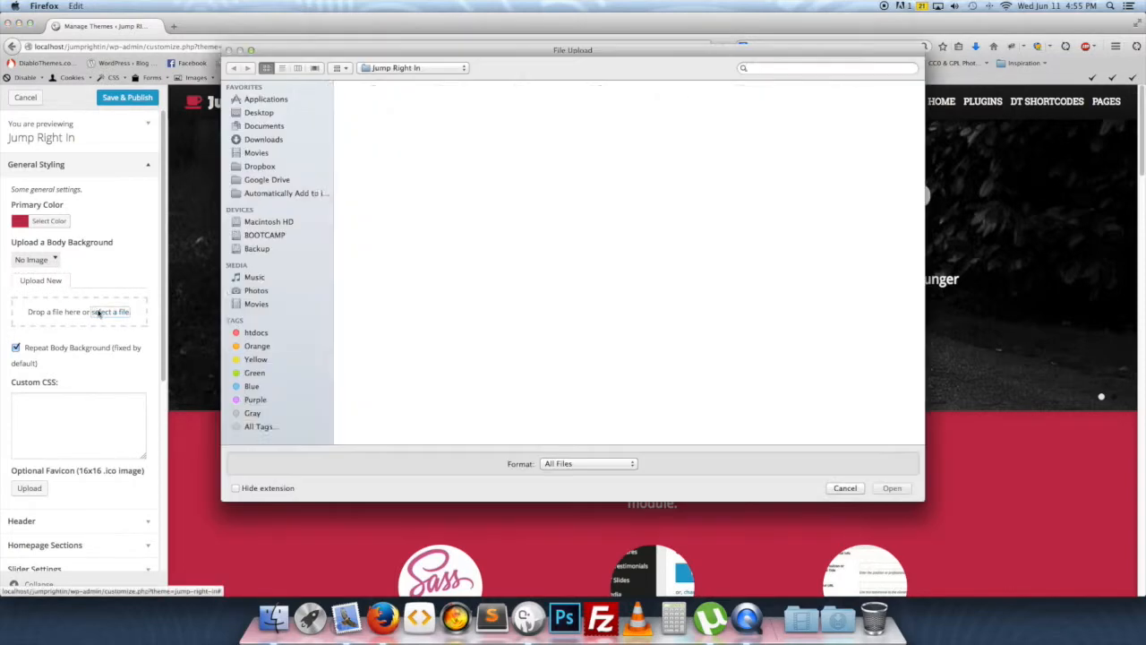
pyautogui.click(259, 113)
pyautogui.doubleClick(368, 111)
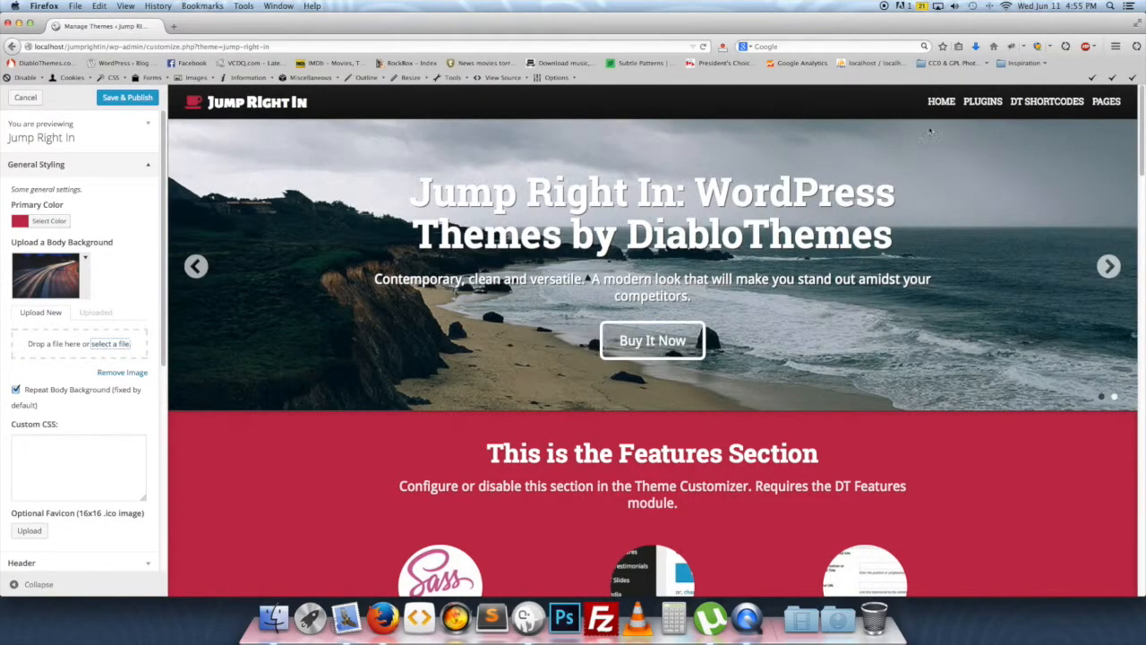
# - Open the DT Features page in the preview and check how the body background repeats along it
pyautogui.moveTo(983, 103)
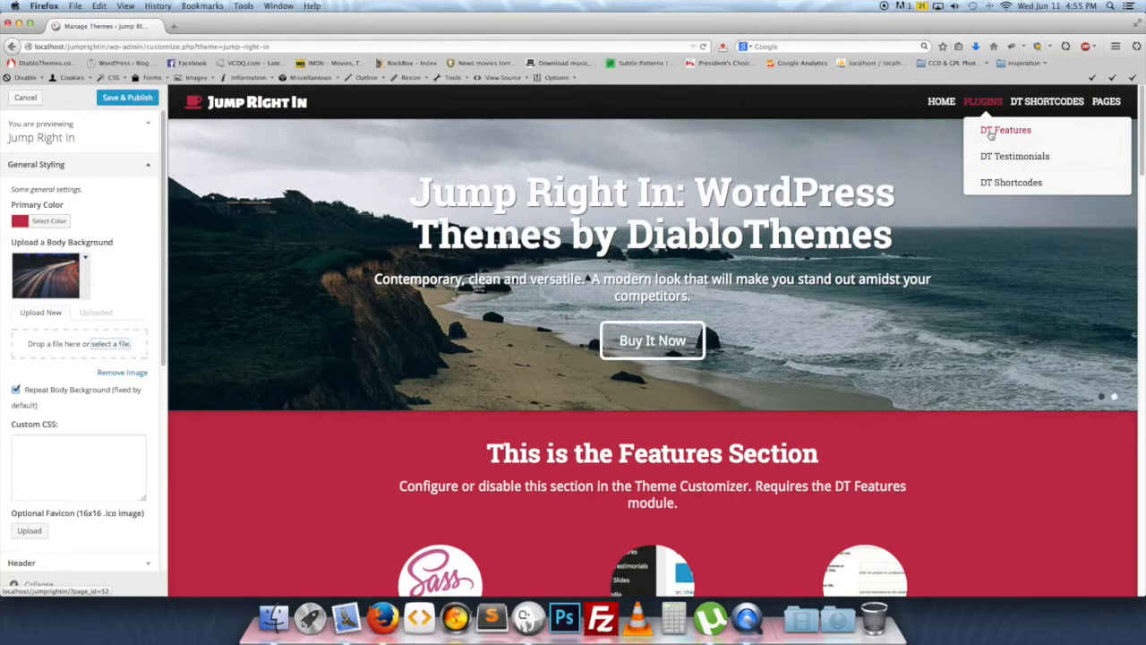
pyautogui.click(991, 134)
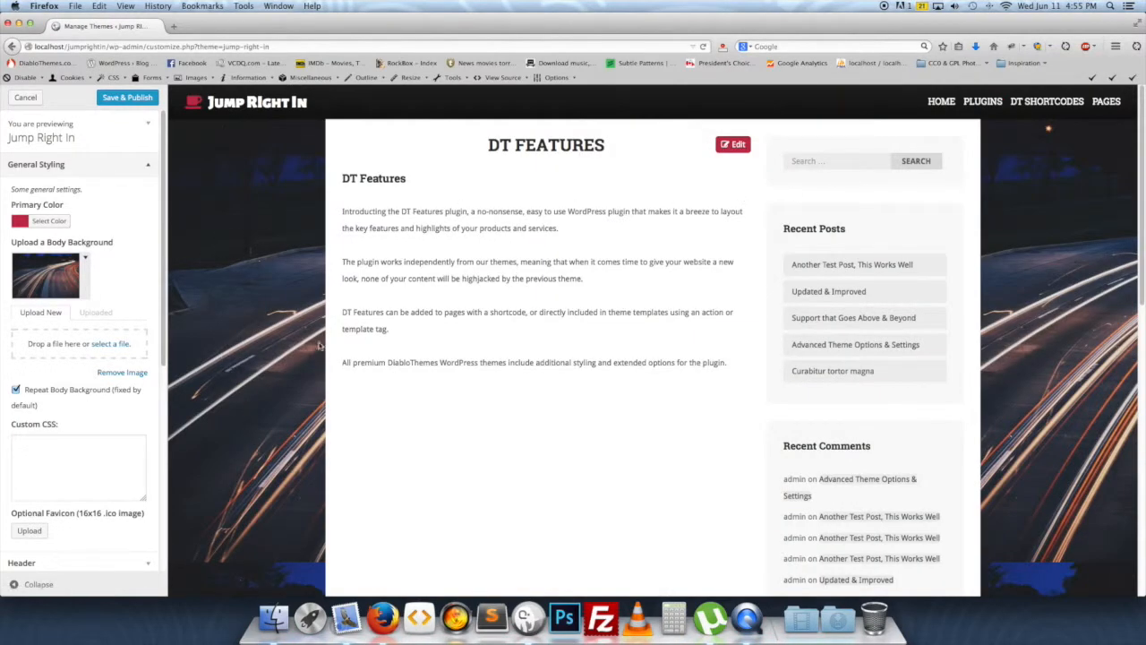
pyautogui.scroll(-5, 1065, 412)
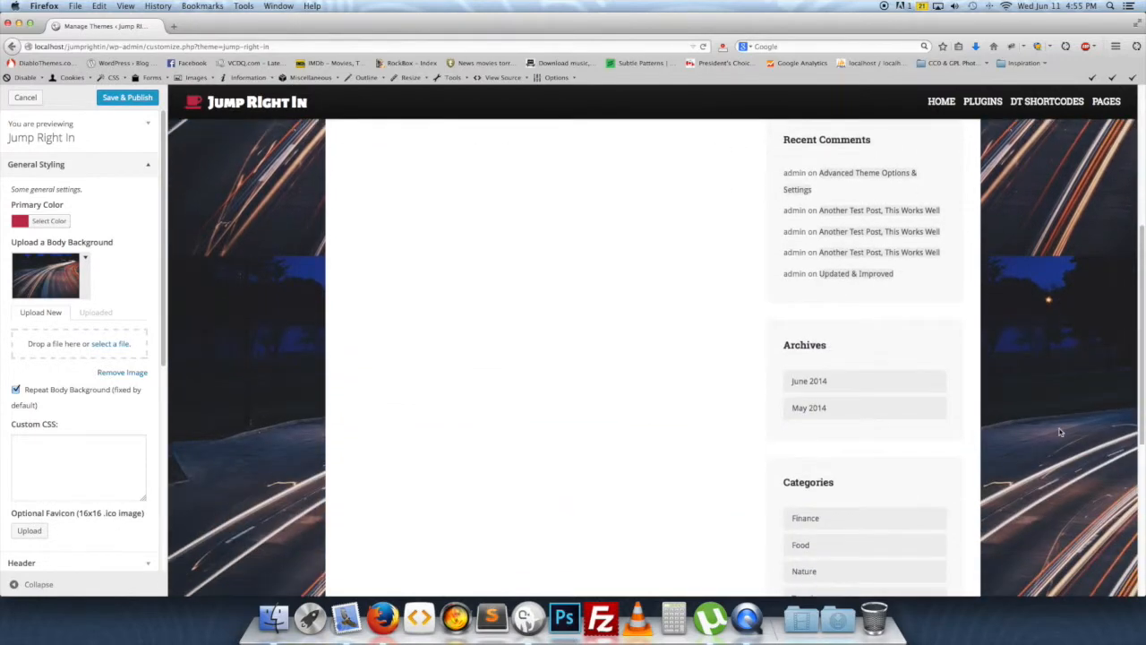
pyautogui.scroll(3, 1060, 432)
pyautogui.scroll(3, 1059, 433)
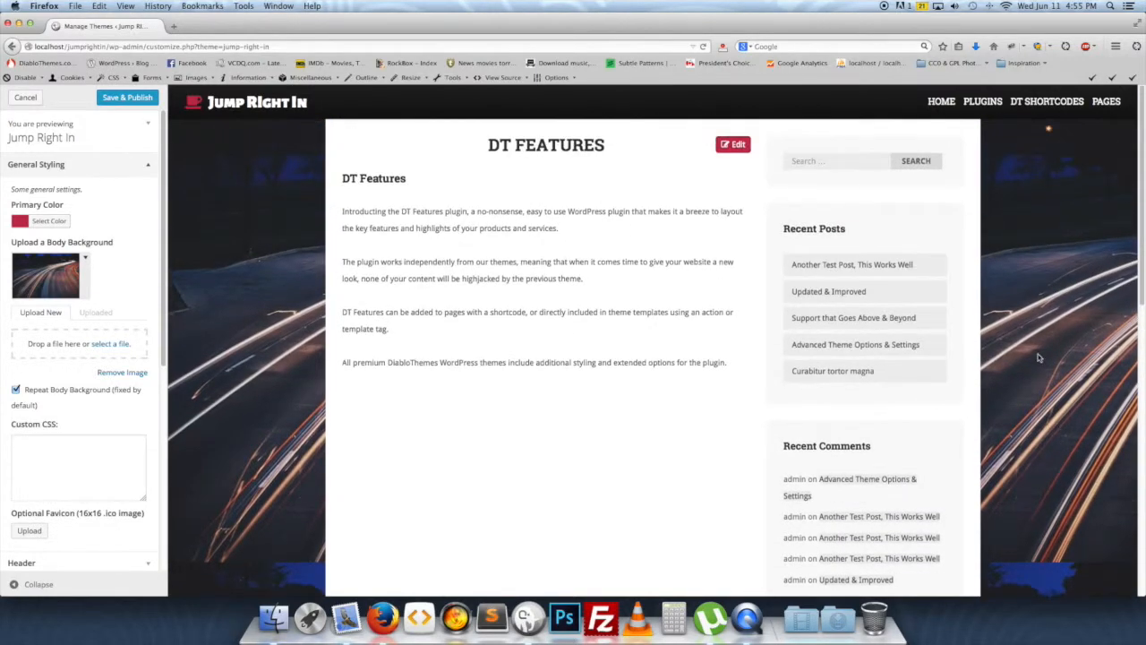
# - Turn off Repeat Body Background and check the background along the DT Features page
pyautogui.click(15, 390)
pyautogui.scroll(-3, 239, 389)
pyautogui.scroll(-3, 239, 390)
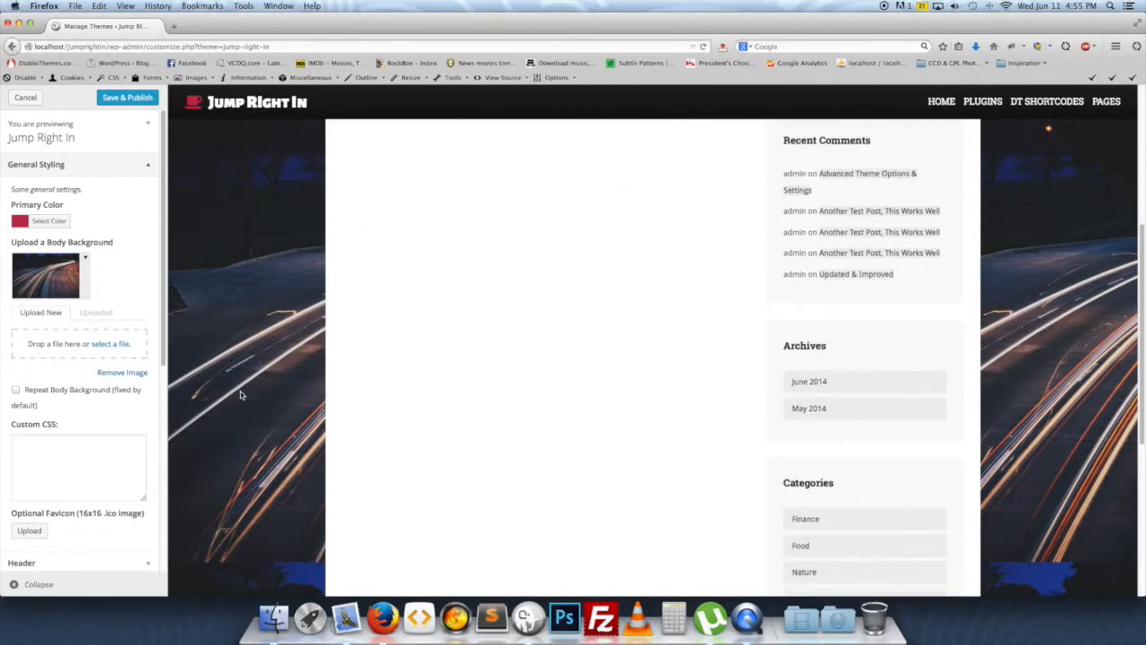
pyautogui.scroll(6, 242, 391)
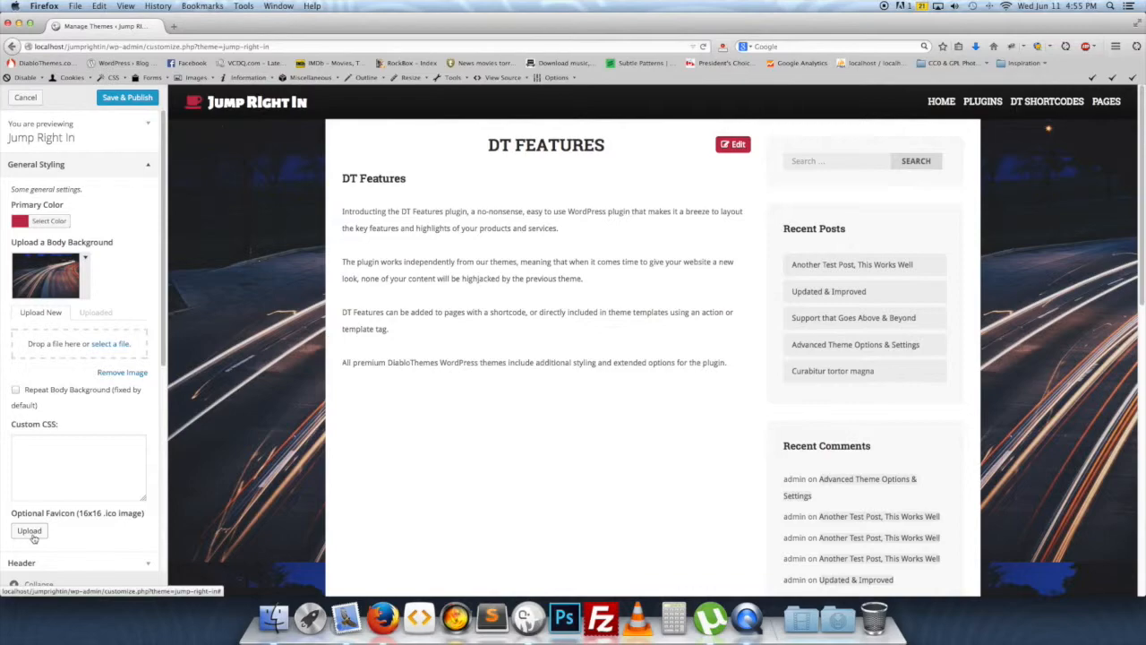
pyautogui.click(747, 618)
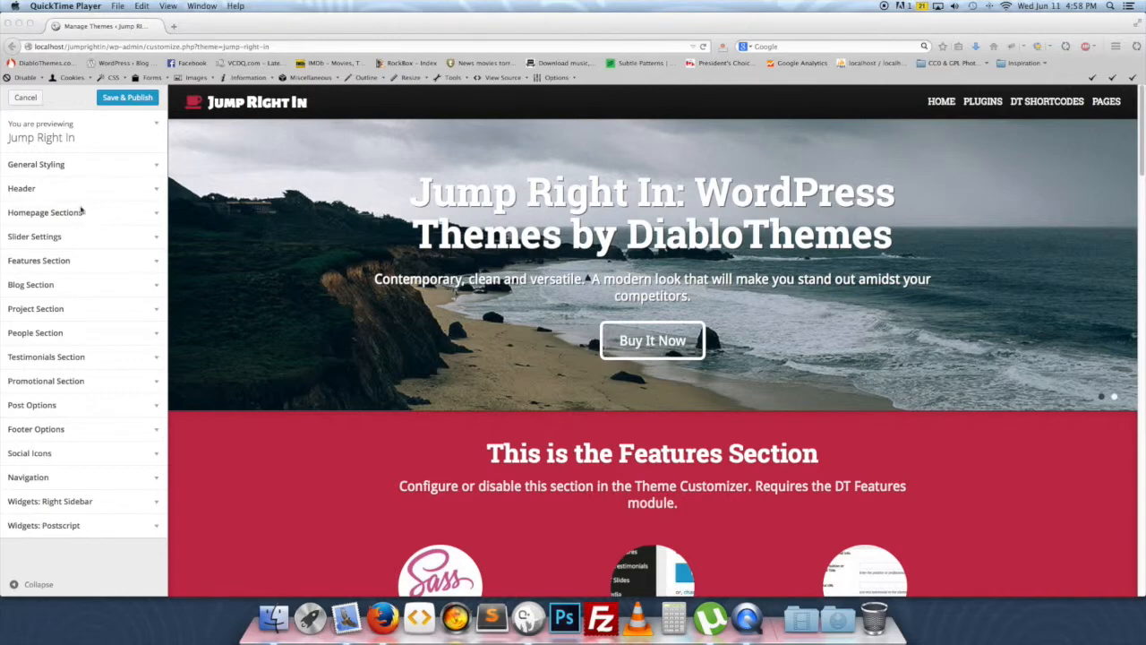
# - Expand the Header settings and check how the sticky header behaves on the homepage preview
pyautogui.click(34, 196)
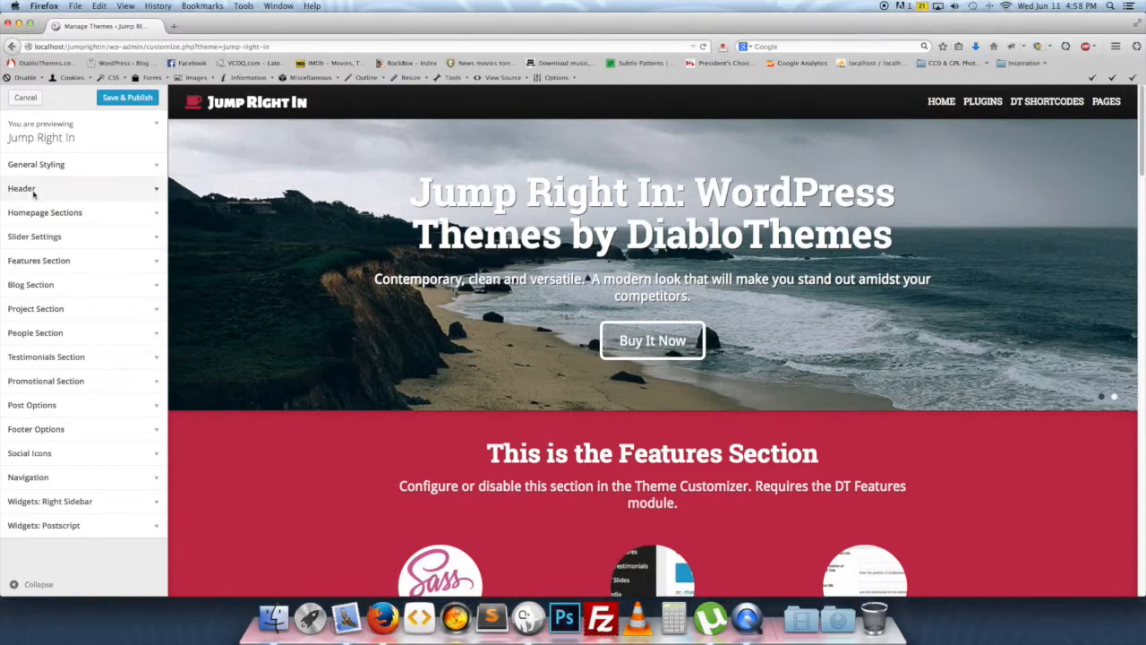
pyautogui.click(77, 193)
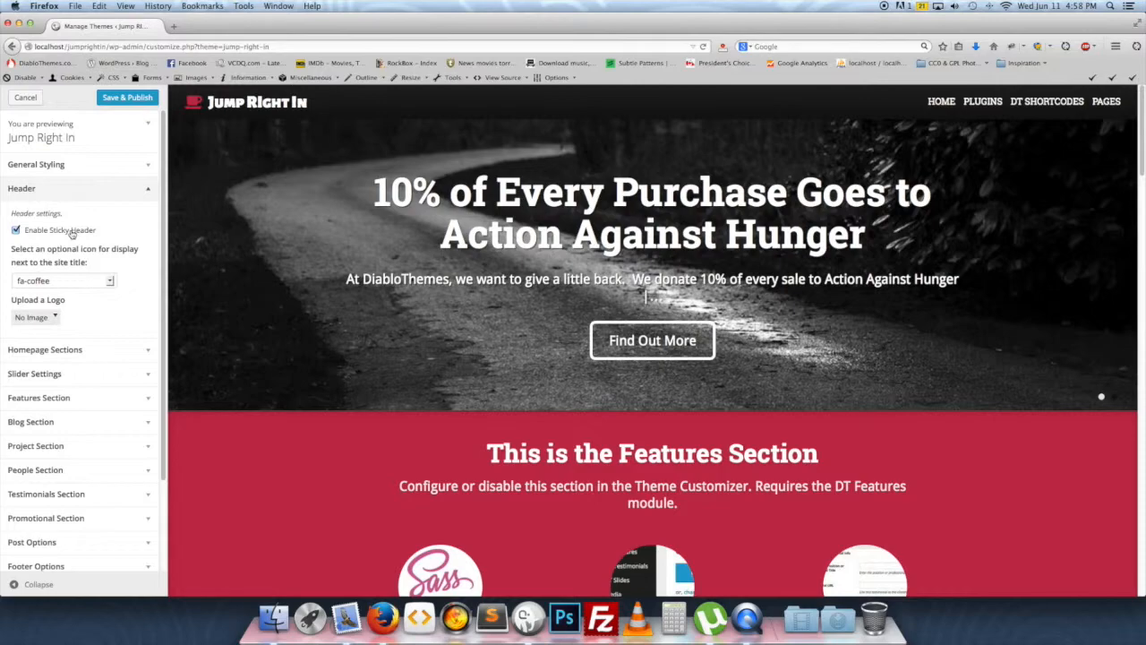
pyautogui.scroll(-2, 337, 355)
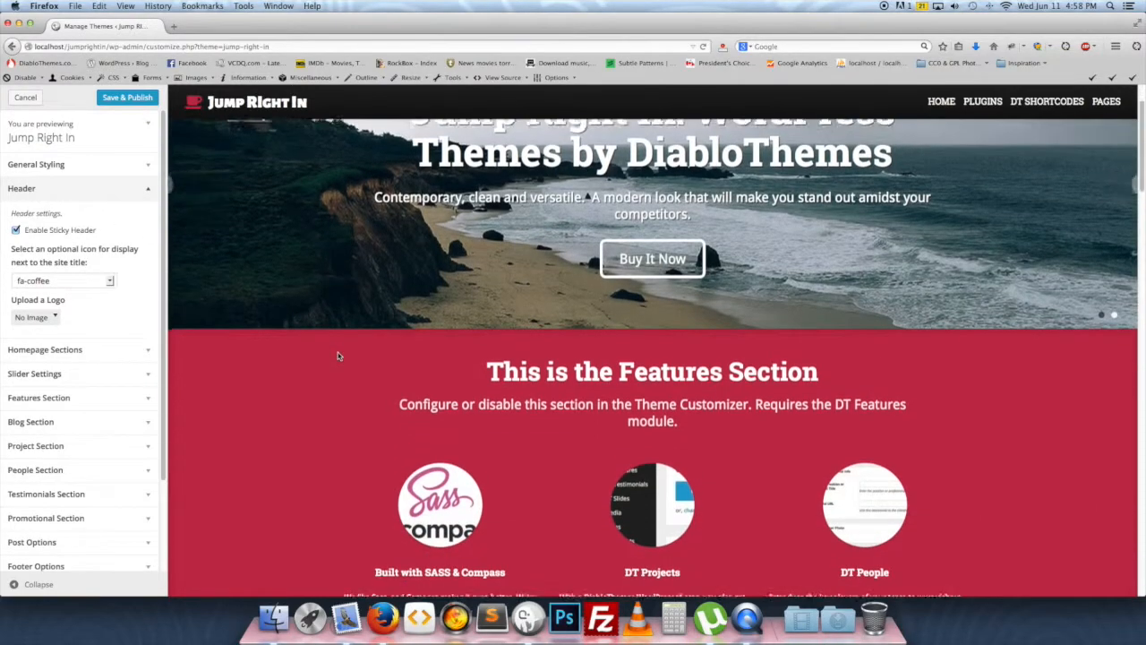
pyautogui.scroll(-4, 338, 356)
pyautogui.scroll(1, 327, 334)
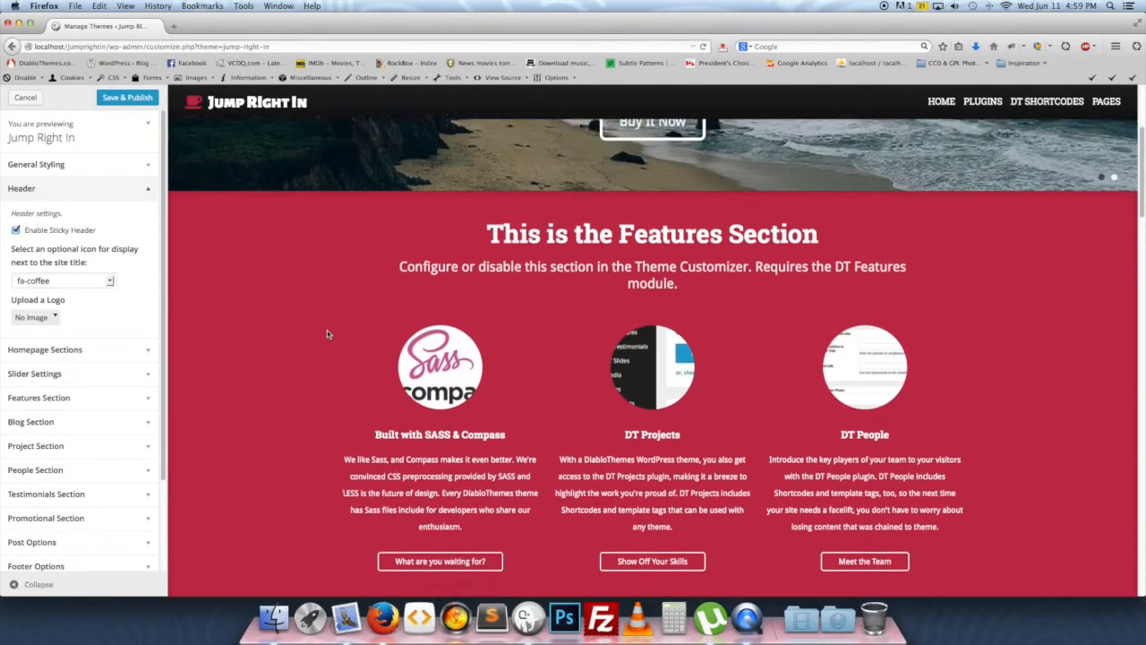
pyautogui.scroll(5, 326, 334)
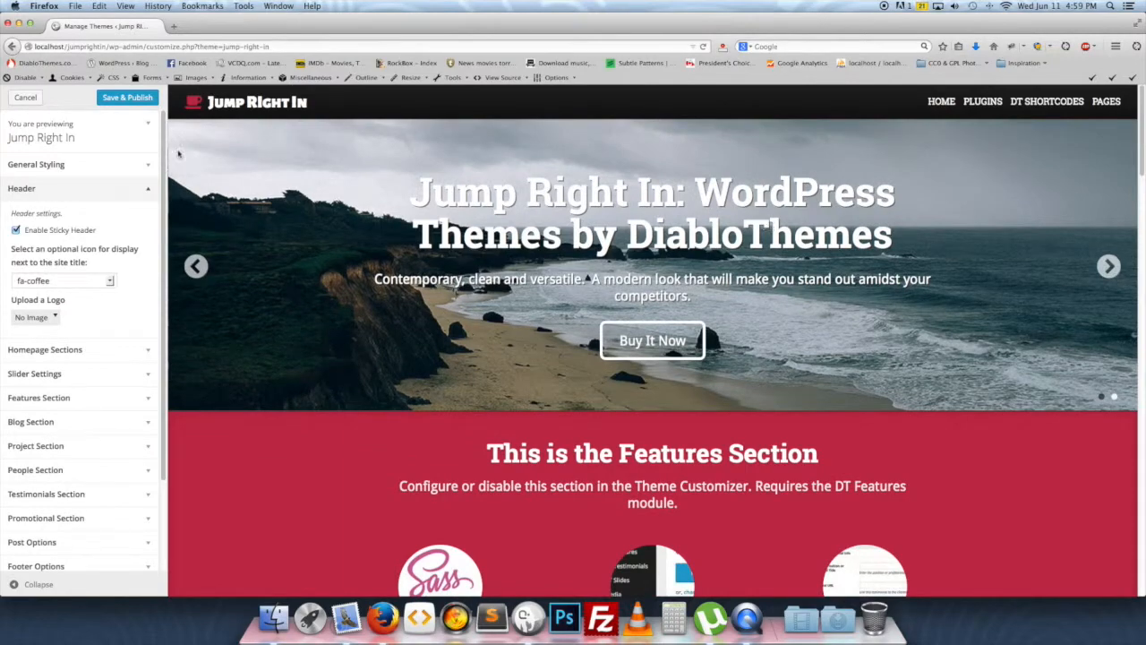
# - Disable the sticky header and check the header's behavior along the homepage preview
pyautogui.click(88, 232)
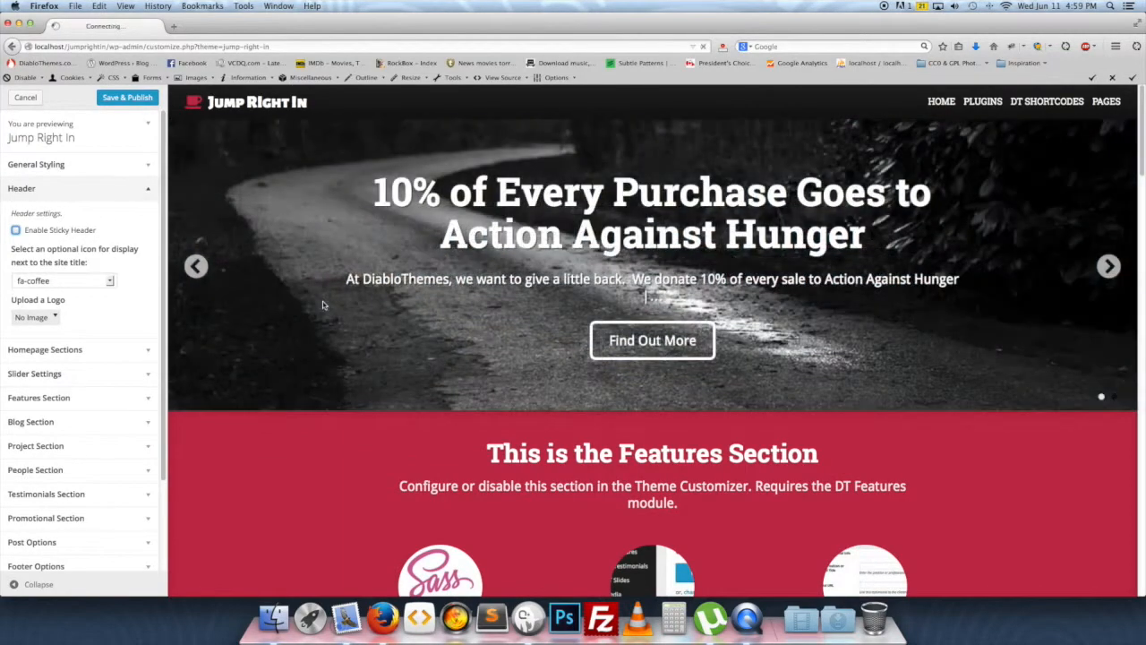
pyautogui.scroll(-7, 367, 360)
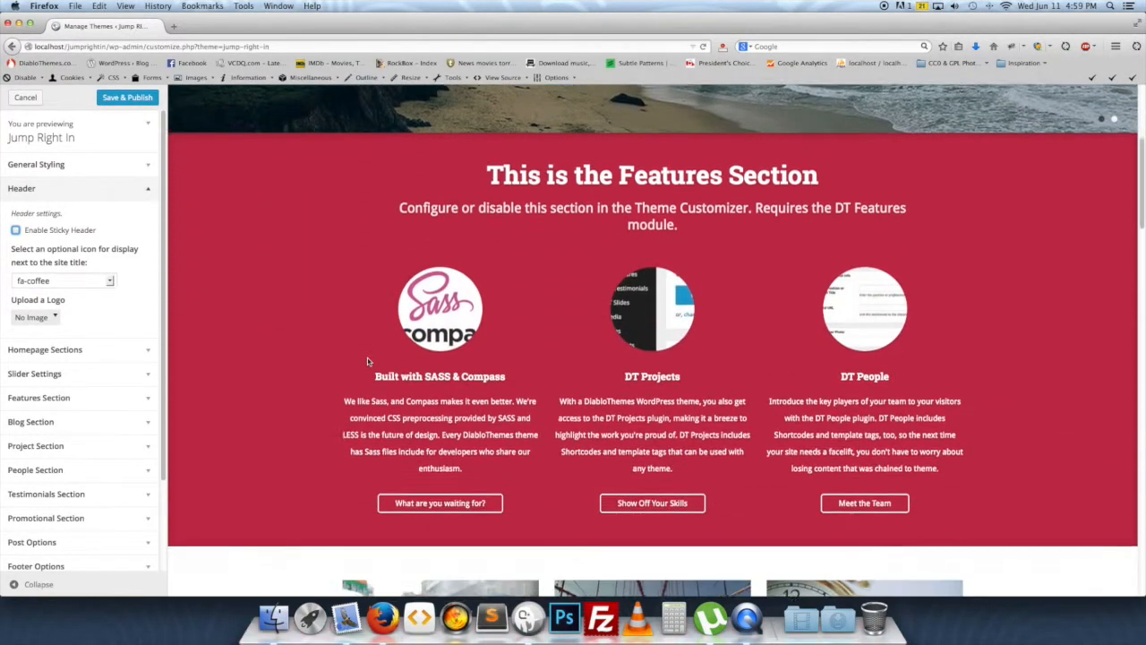
pyautogui.scroll(7, 367, 361)
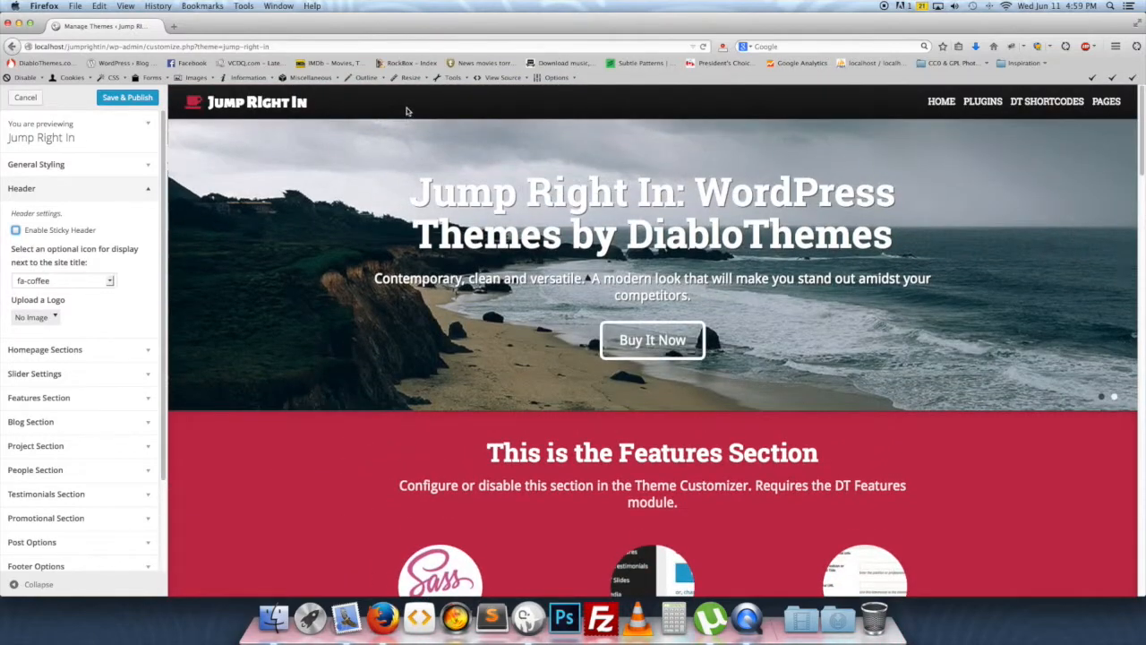
pyautogui.scroll(-3, 345, 294)
pyautogui.scroll(3, 344, 293)
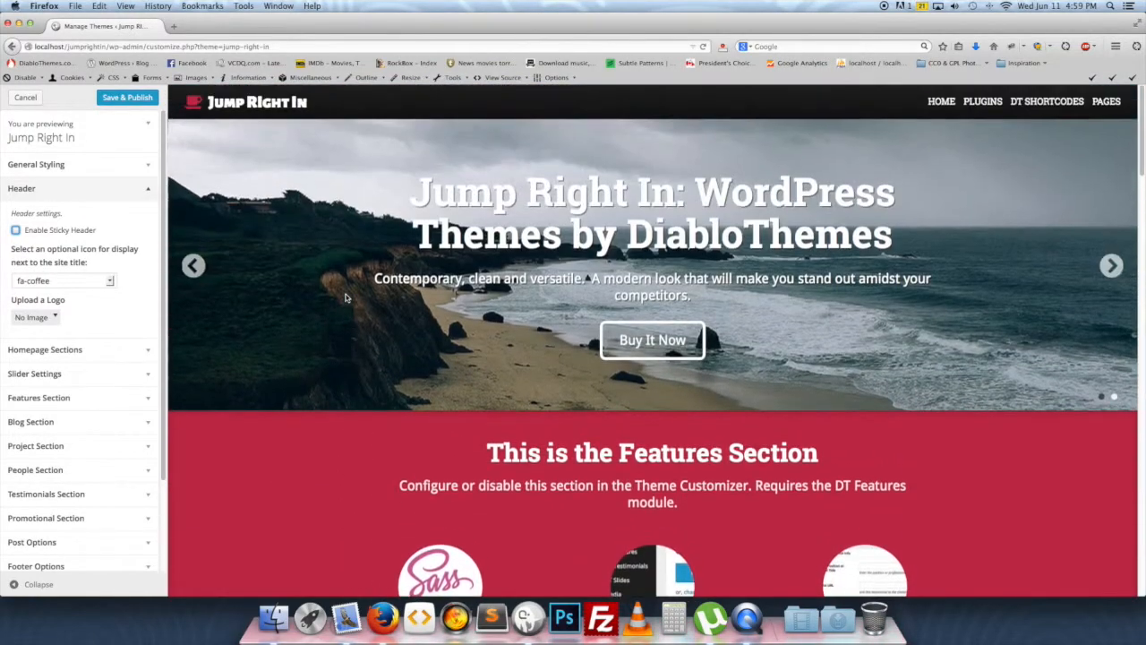
# - Re-enable the sticky header and set the icon next to the site title to fa-camera-retro
pyautogui.click(79, 231)
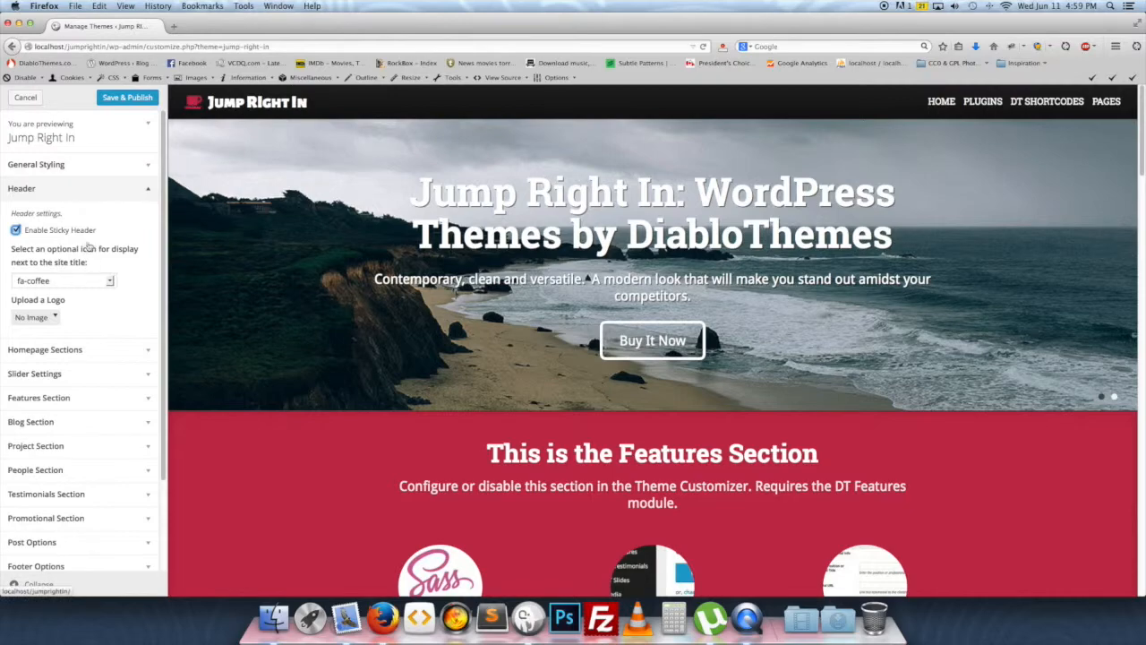
pyautogui.click(79, 281)
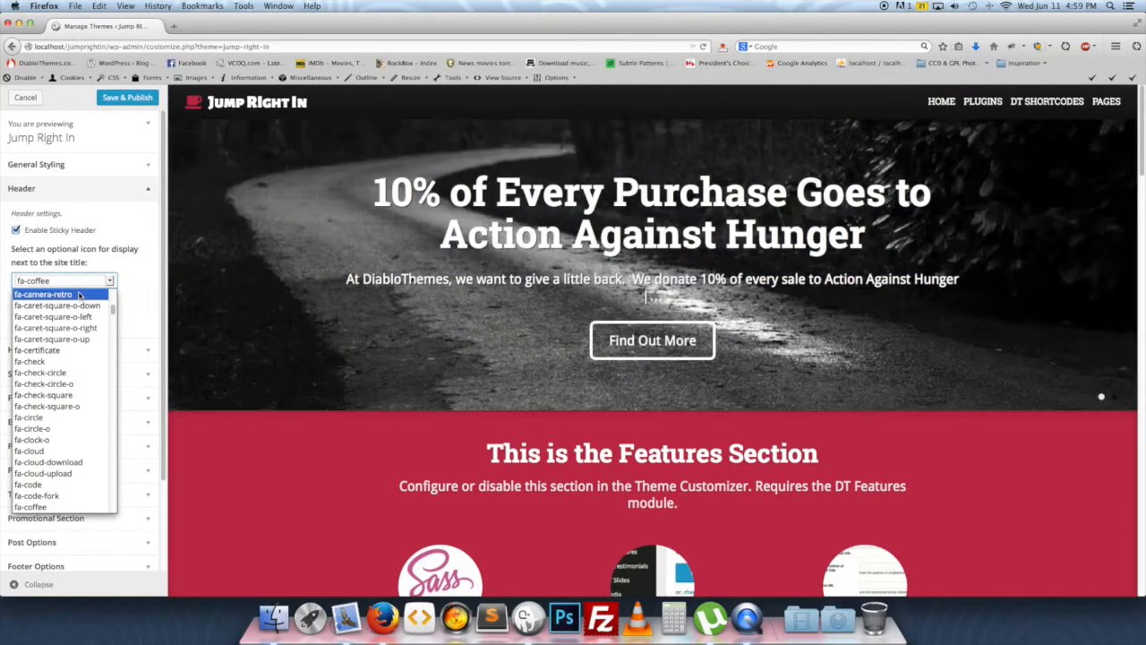
pyautogui.click(80, 294)
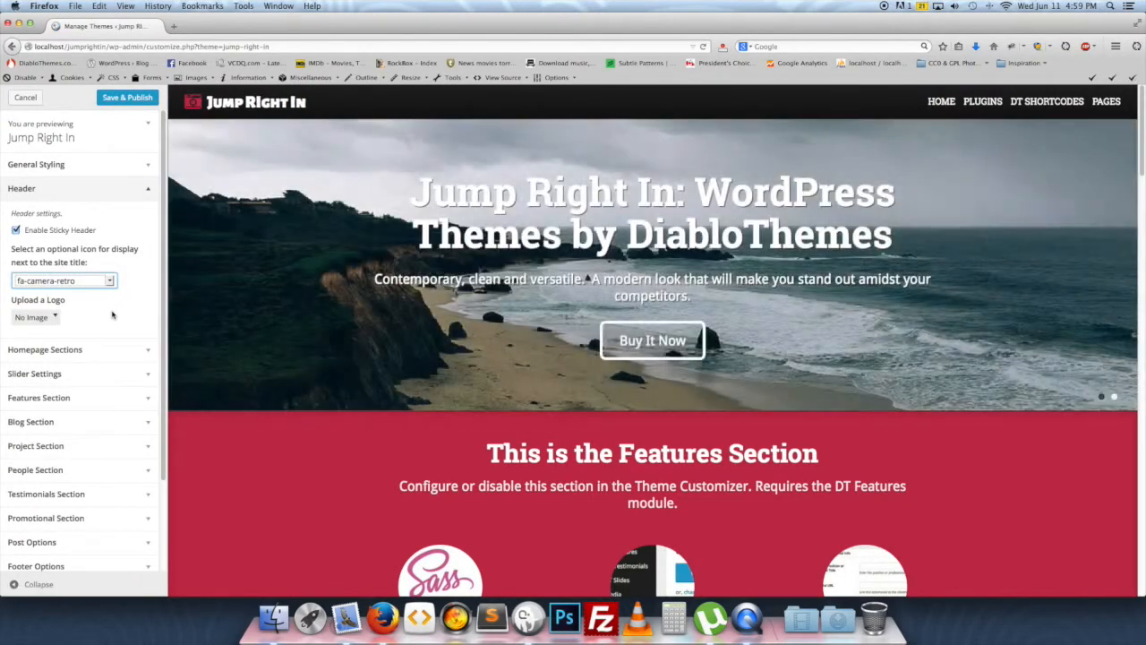
# - Try the fa-check-circle and fa-cloud icons next to the site title, and settle on fa-code
pyautogui.click(108, 281)
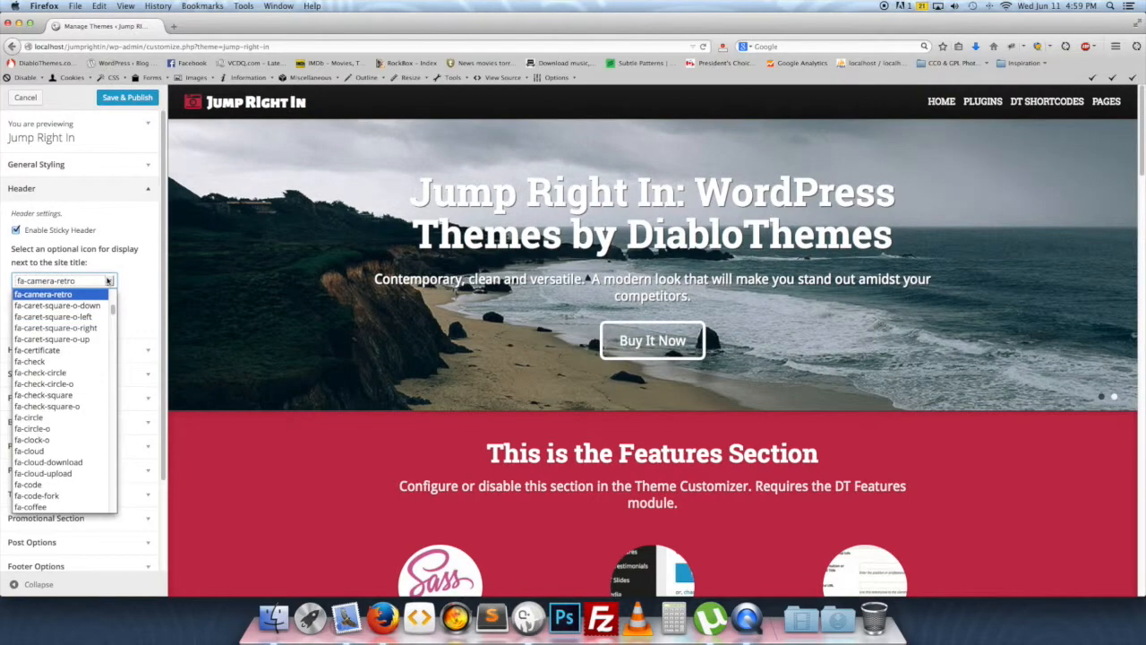
pyautogui.click(76, 374)
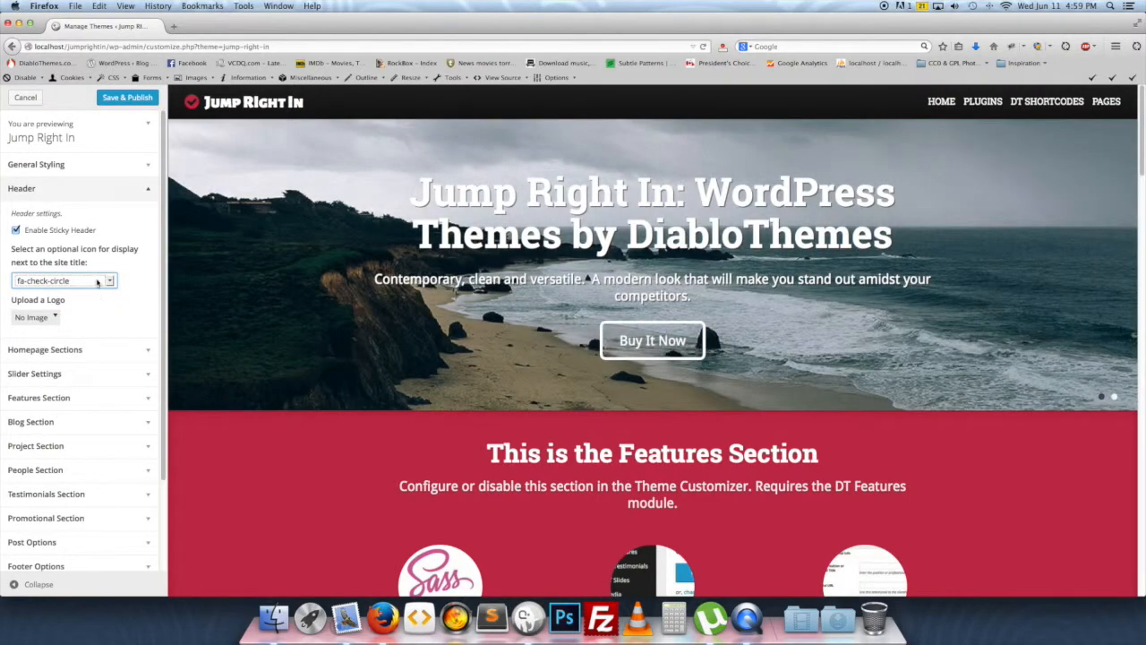
pyautogui.click(97, 283)
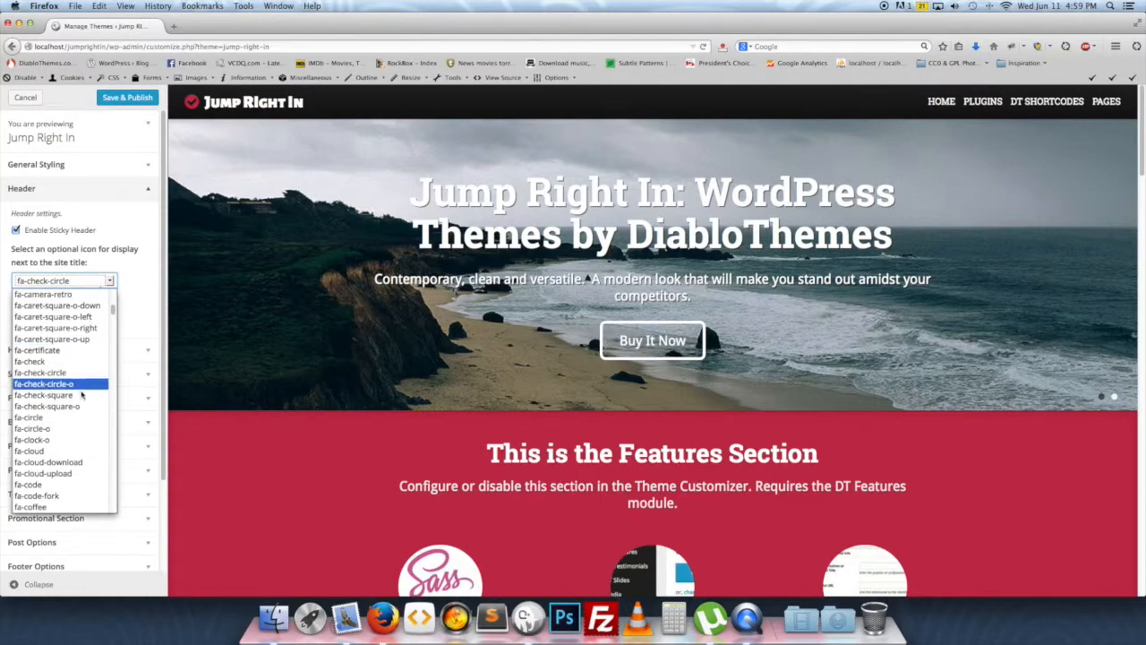
pyautogui.click(71, 396)
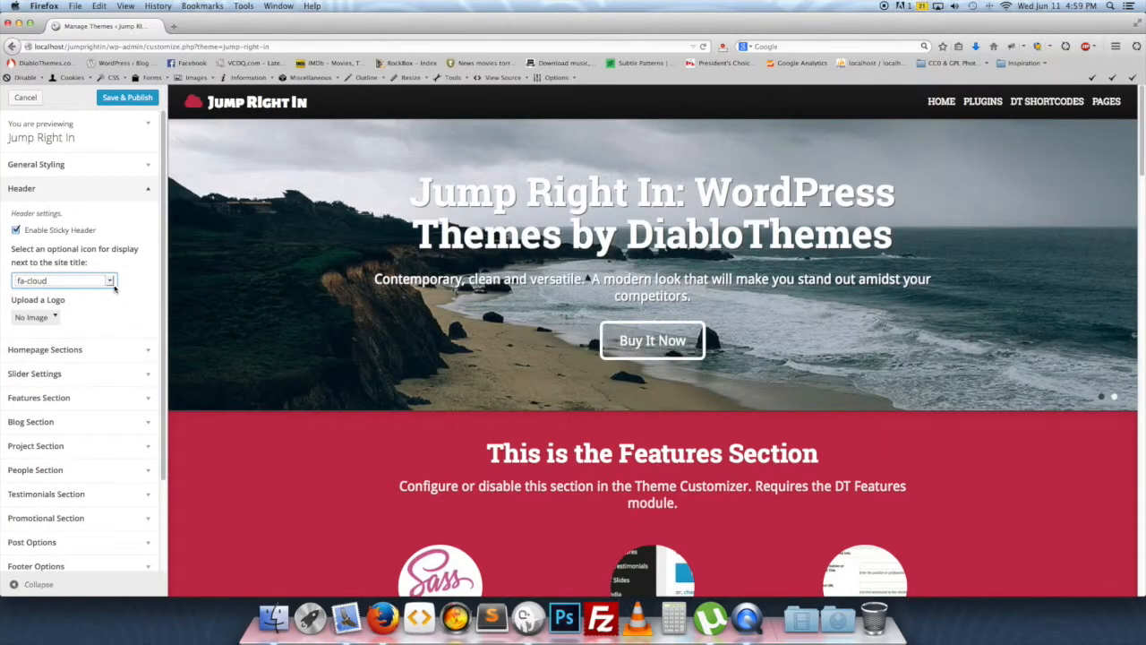
pyautogui.click(103, 282)
pyautogui.click(71, 434)
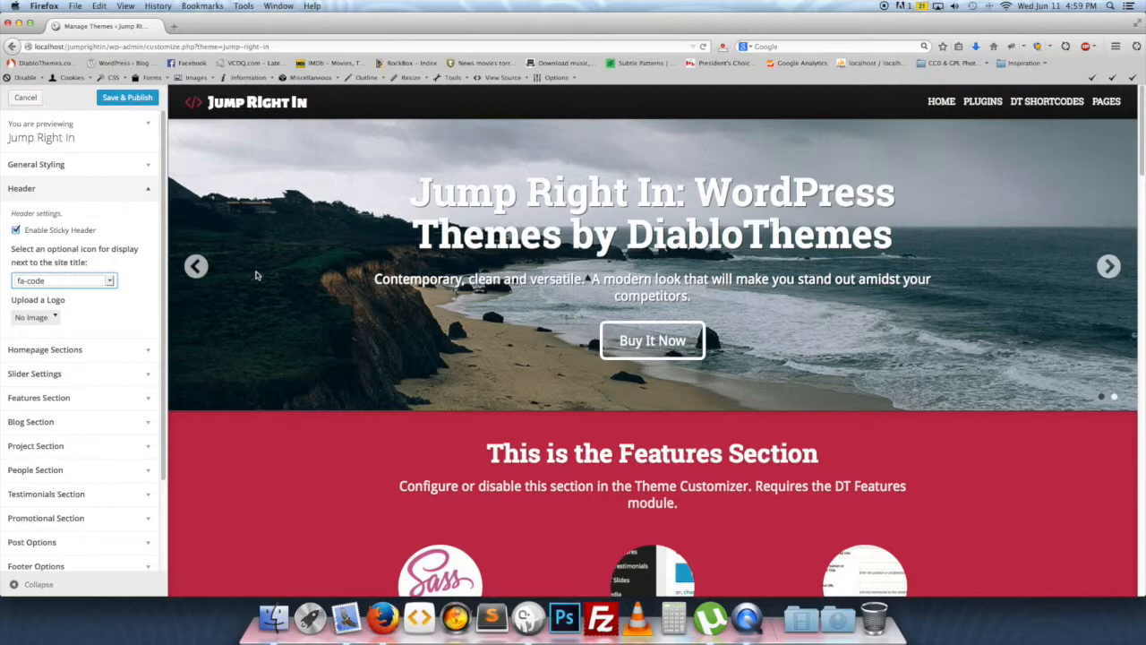
# - Upload logo.png from the Desktop as the header logo and publish the header settings
pyautogui.click(56, 318)
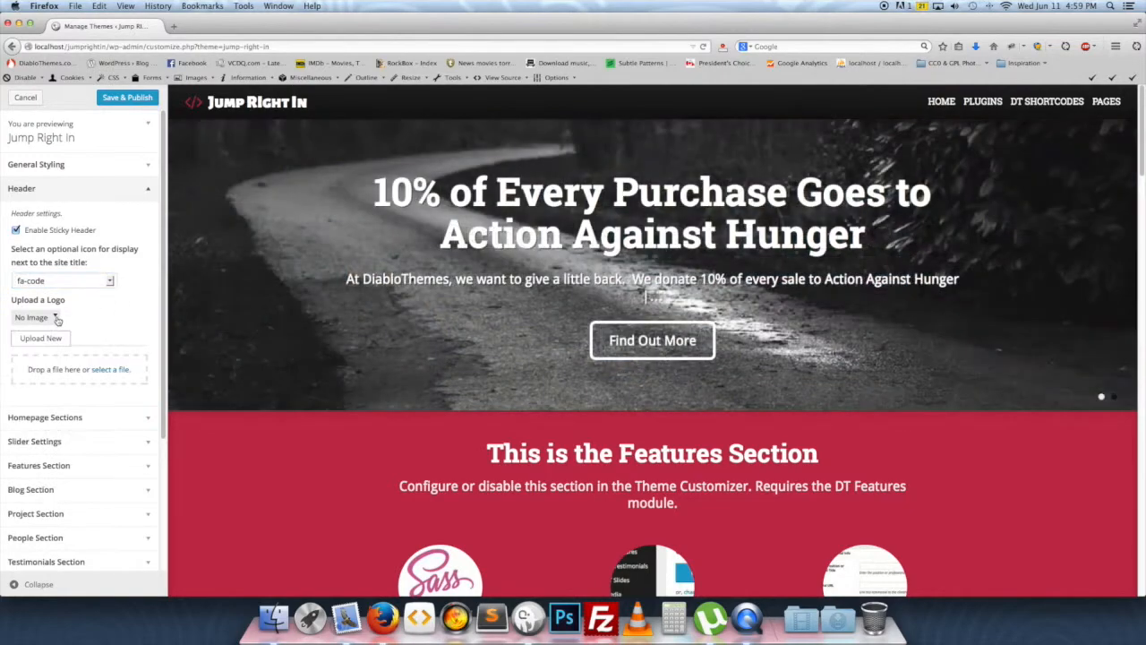
pyautogui.click(104, 372)
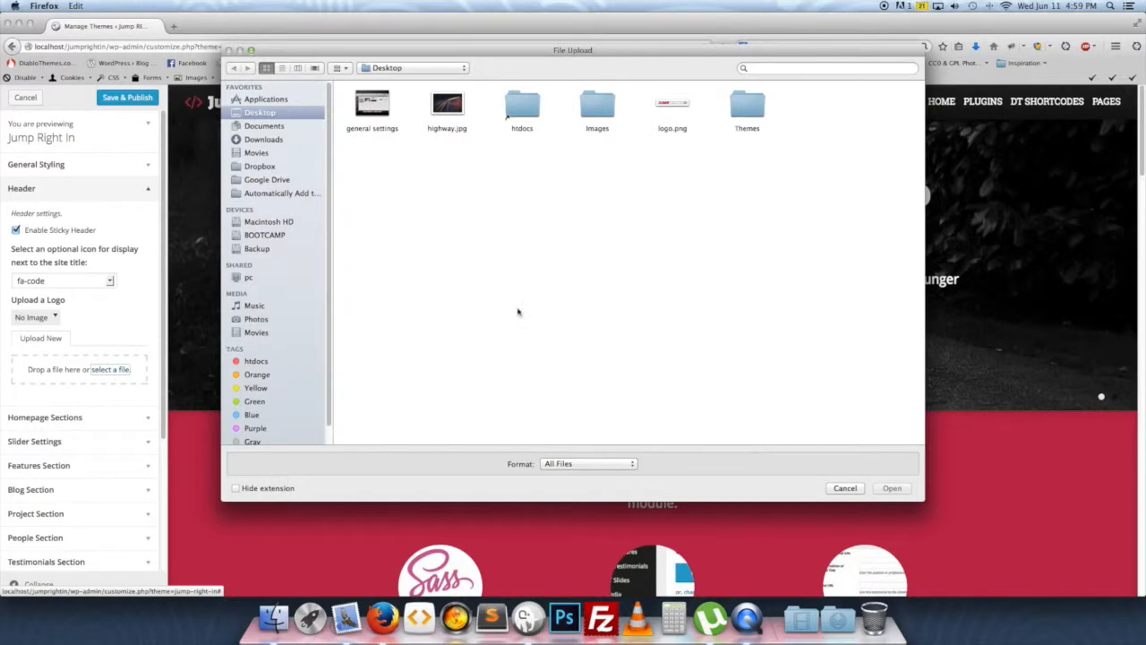
pyautogui.doubleClick(662, 106)
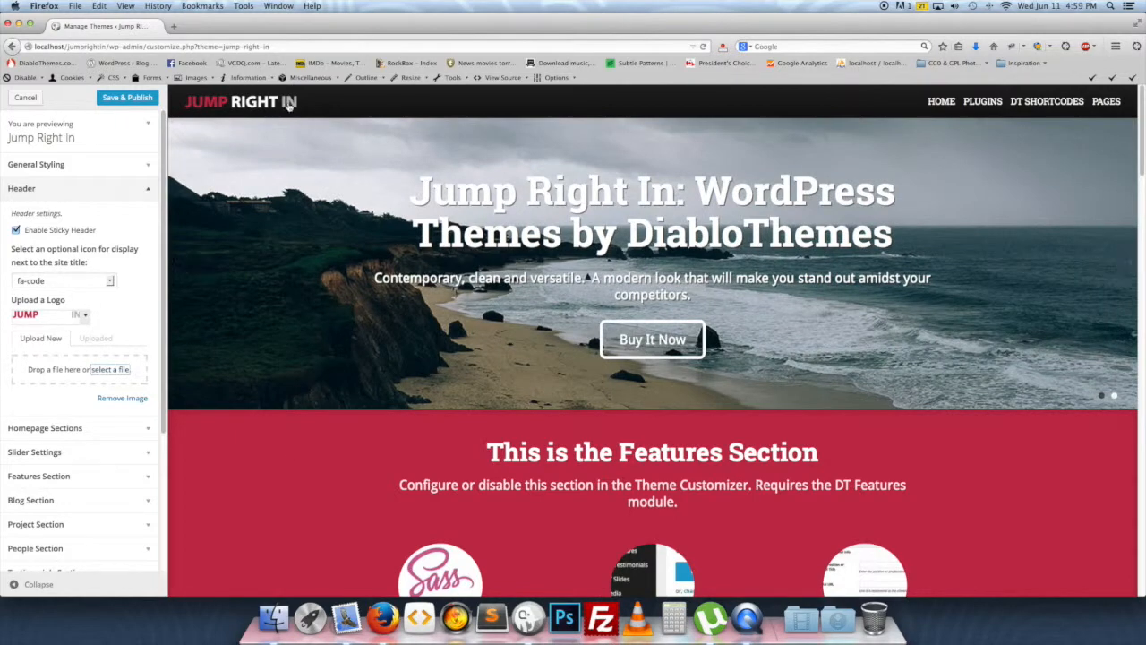
pyautogui.click(127, 96)
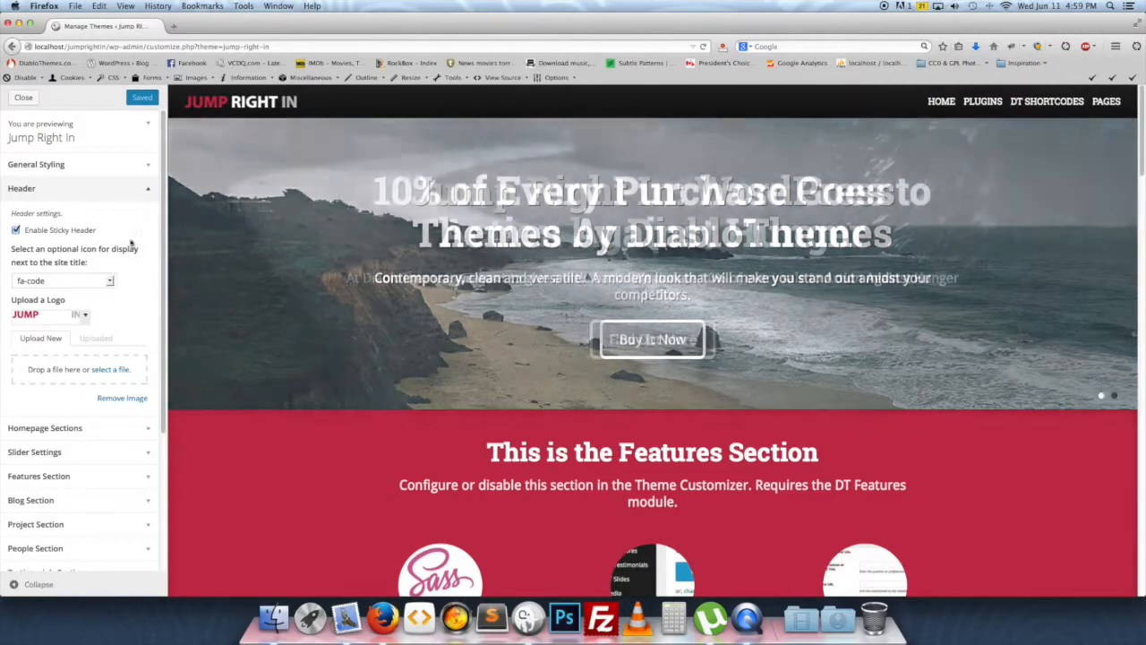
pyautogui.click(115, 192)
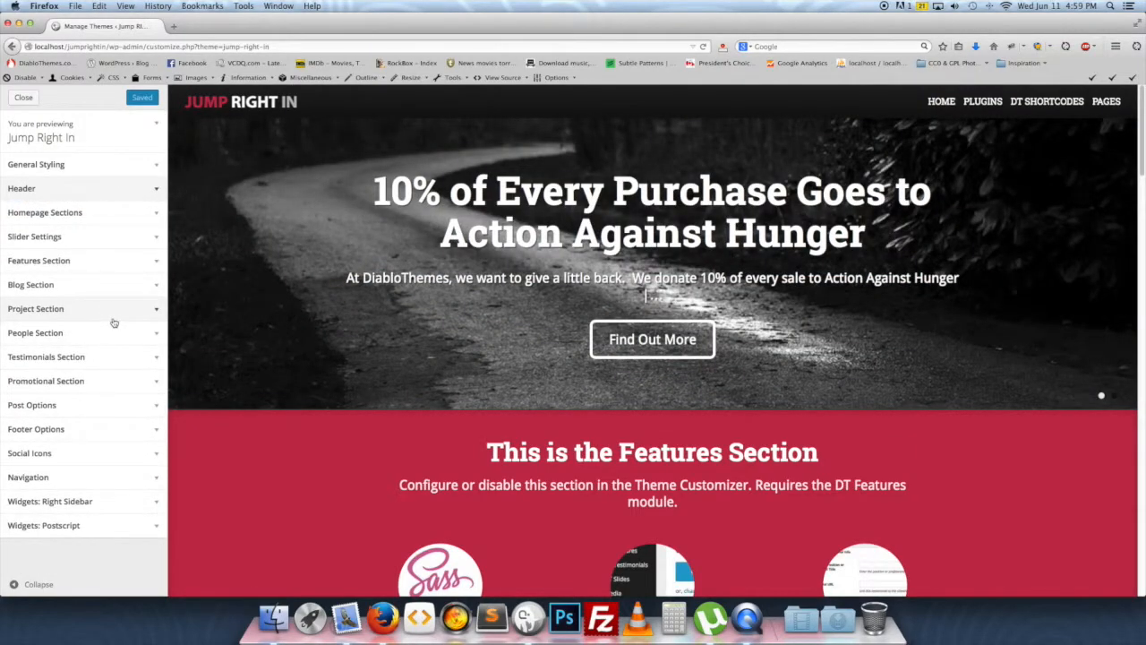
# - Review the homepage preview's sections from the slider down to the testimonials and back
pyautogui.click(746, 618)
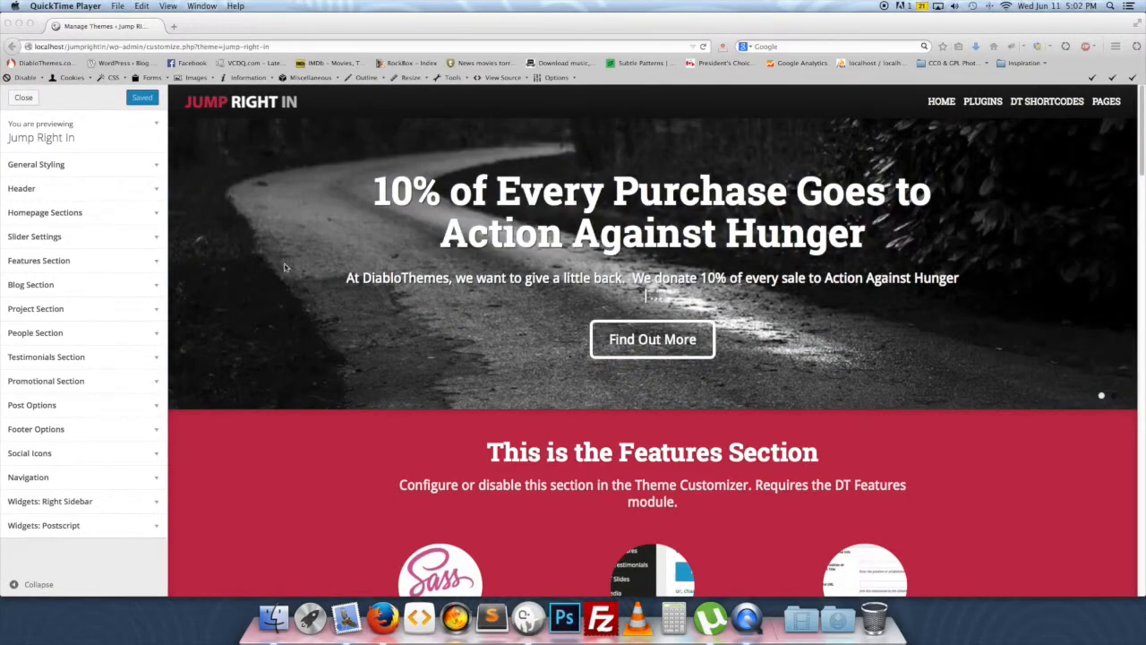
pyautogui.scroll(-10, 315, 273)
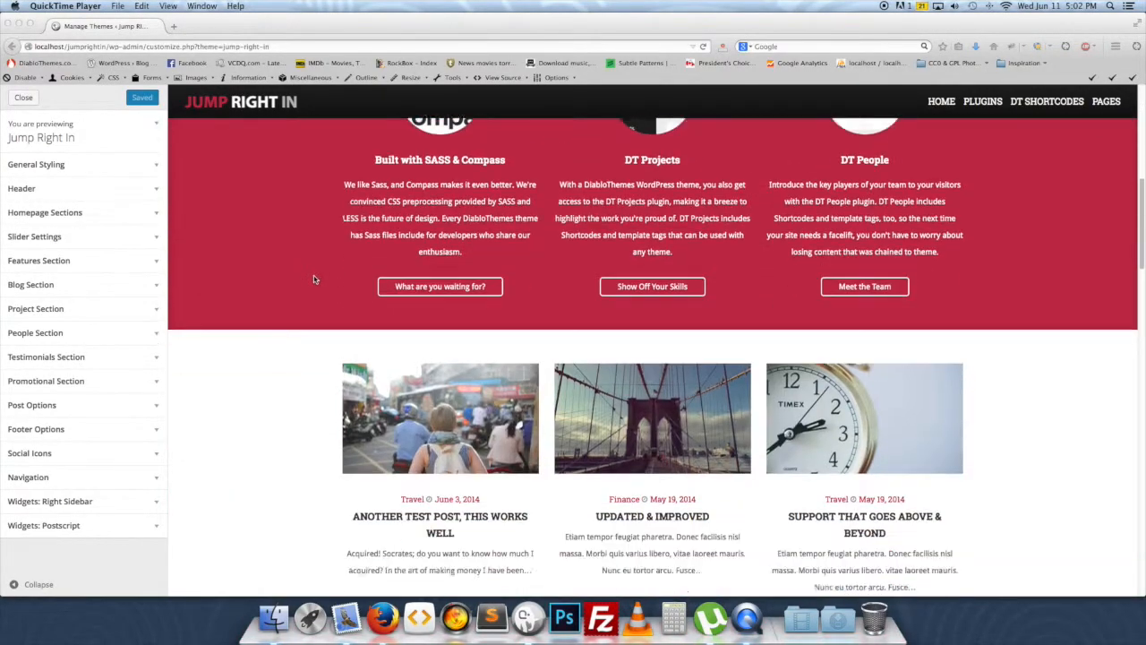
pyautogui.scroll(3, 628, 356)
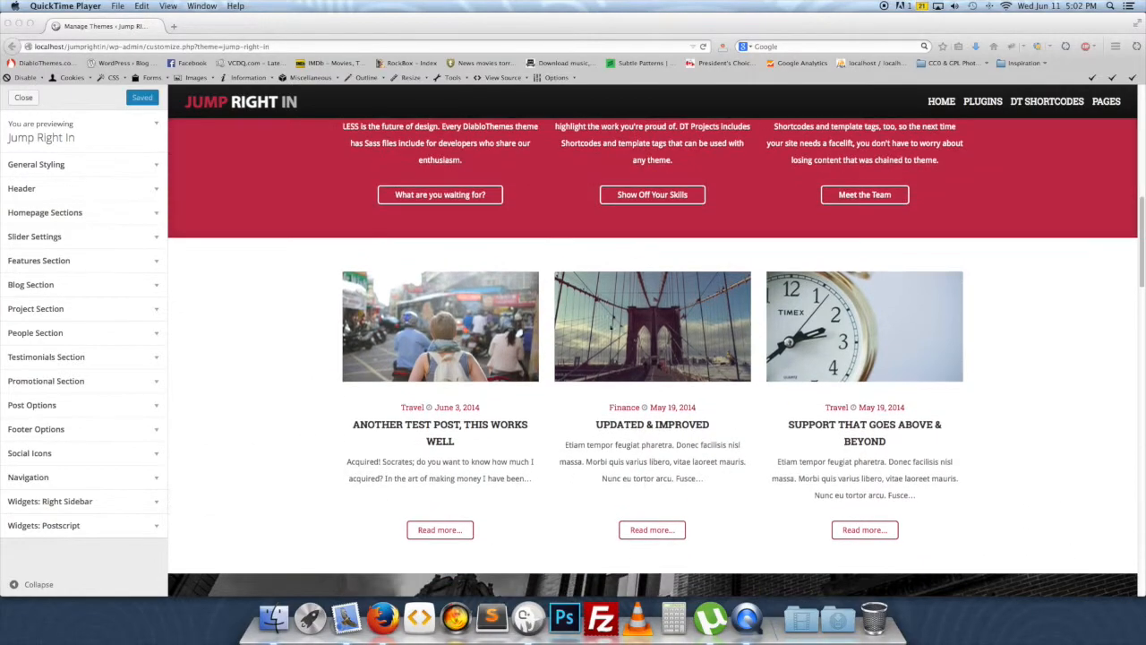
pyautogui.scroll(-5, 497, 349)
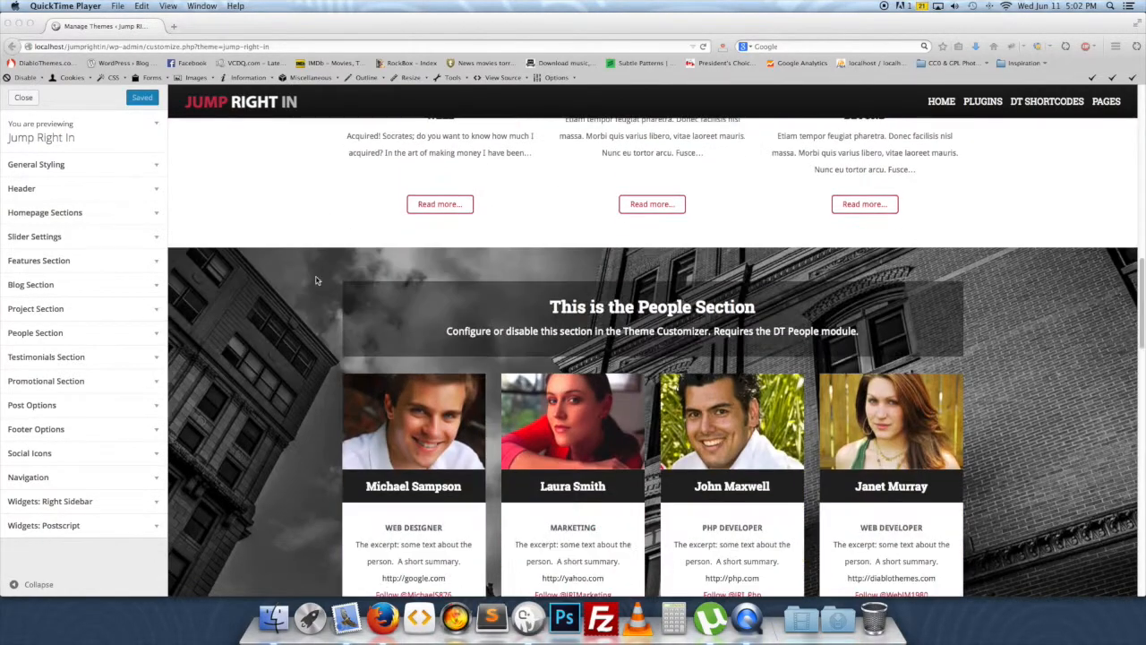
pyautogui.scroll(-10, 435, 481)
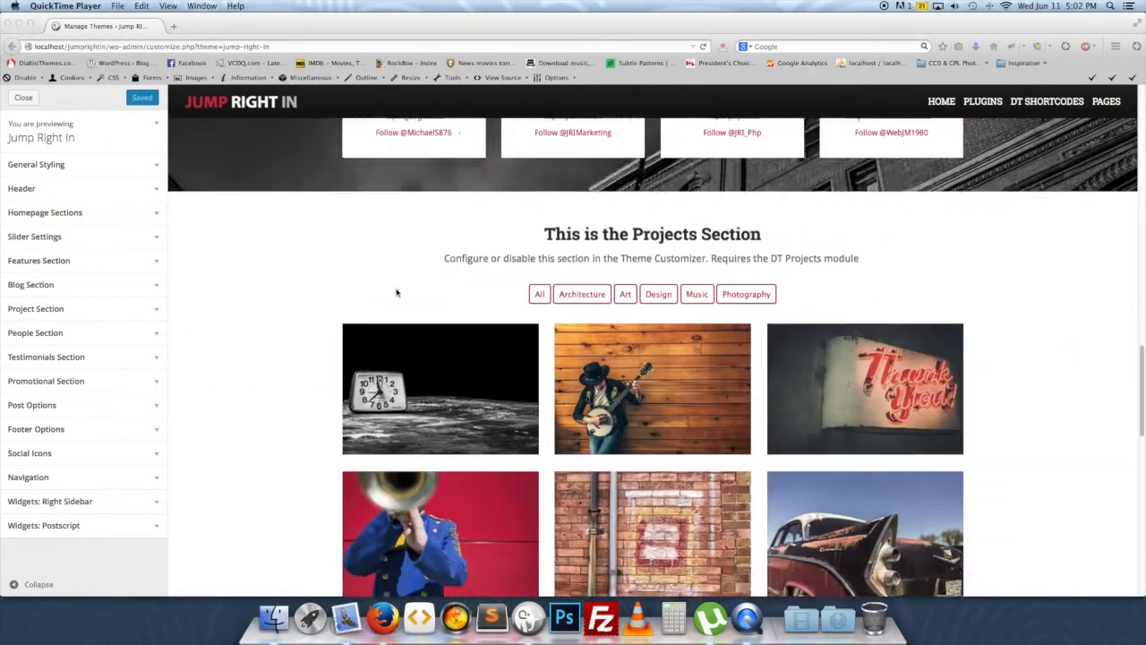
pyautogui.scroll(-8, 300, 359)
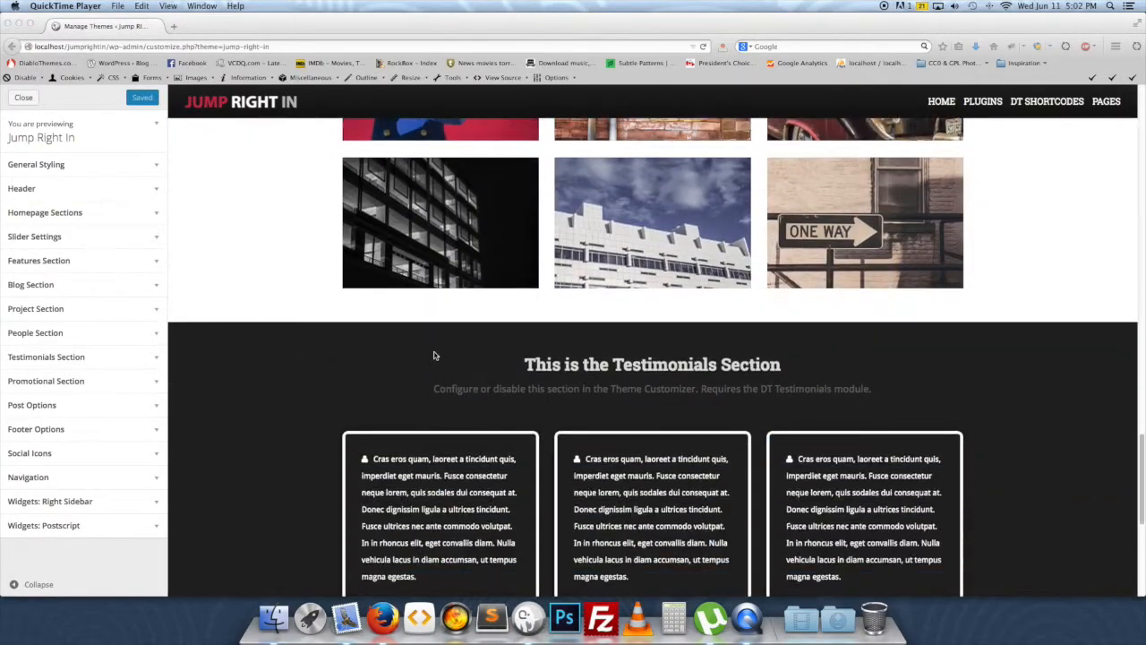
pyautogui.scroll(3, 320, 341)
pyautogui.scroll(15, 321, 337)
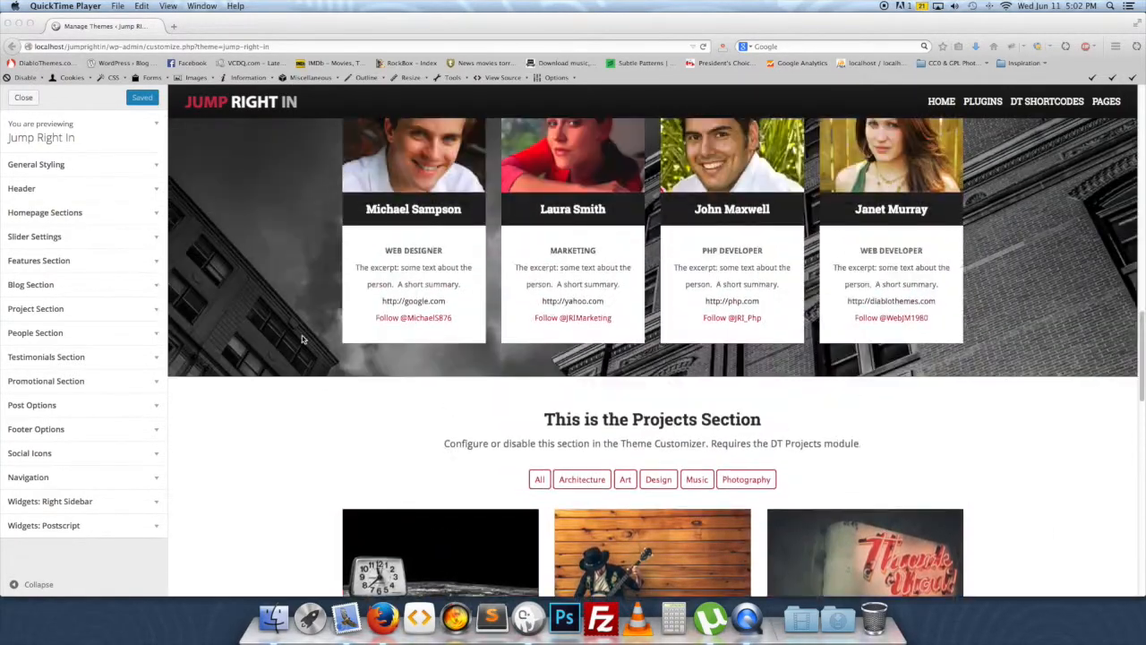
pyautogui.scroll(6, 304, 339)
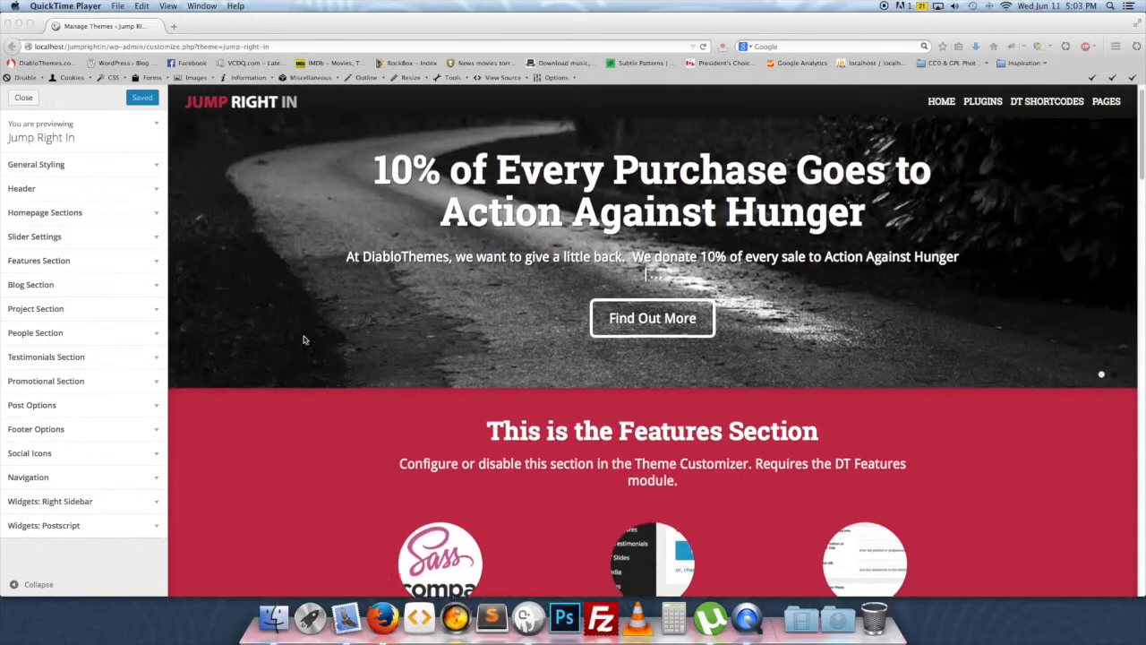
# - Expand the Homepage Sections settings, disable the front features section and check the homepage preview
pyautogui.click(67, 217)
pyautogui.click(68, 219)
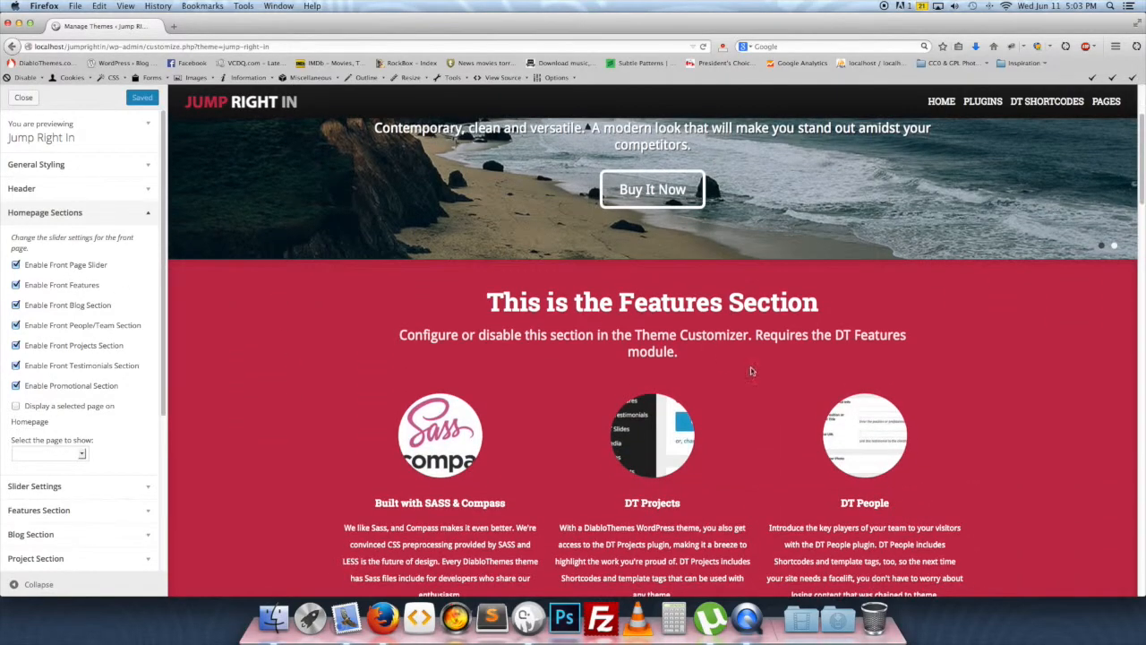
pyautogui.scroll(-2, 312, 360)
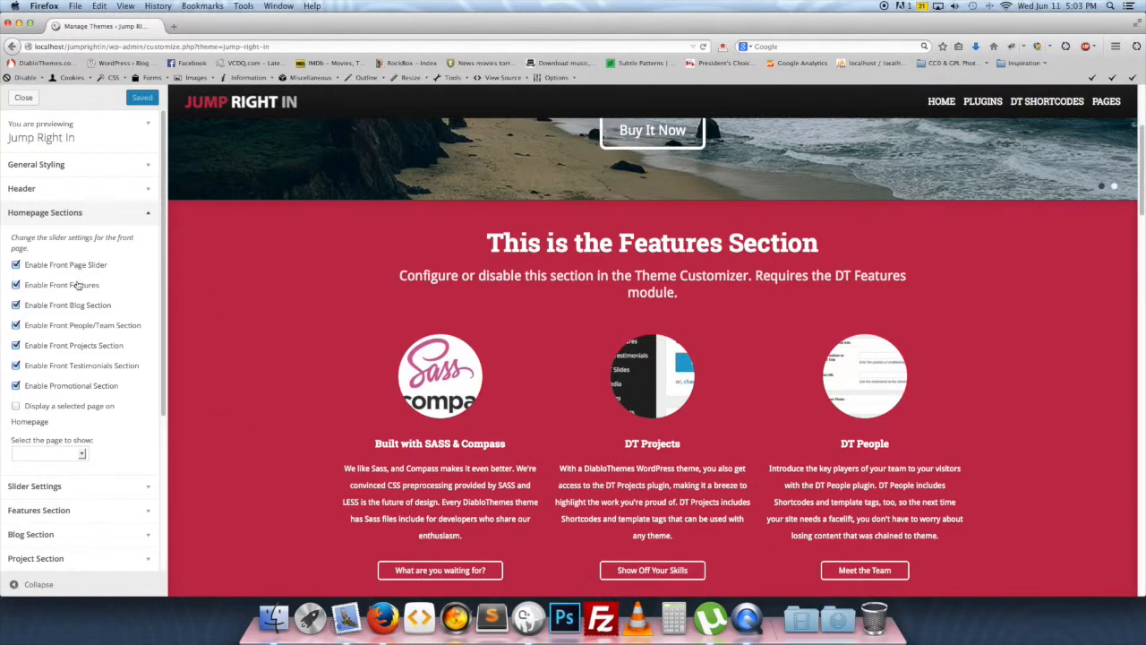
pyautogui.click(15, 286)
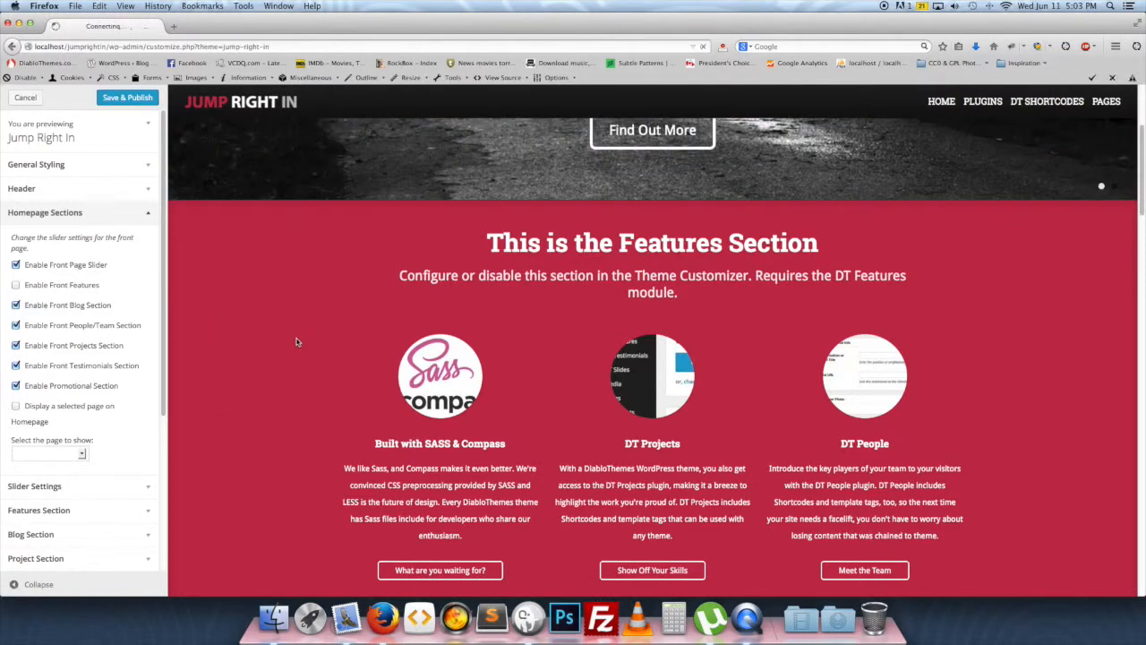
pyautogui.scroll(4, 300, 344)
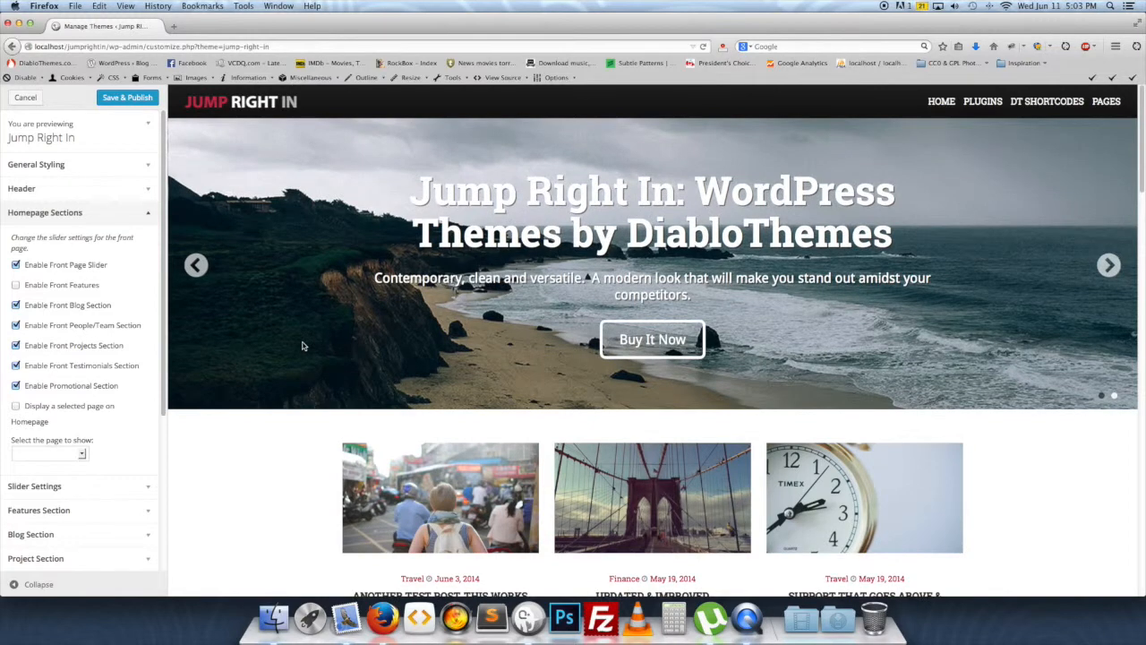
# - Disable the front blog section and check how the People section follows the slider in the preview
pyautogui.scroll(-3, 302, 347)
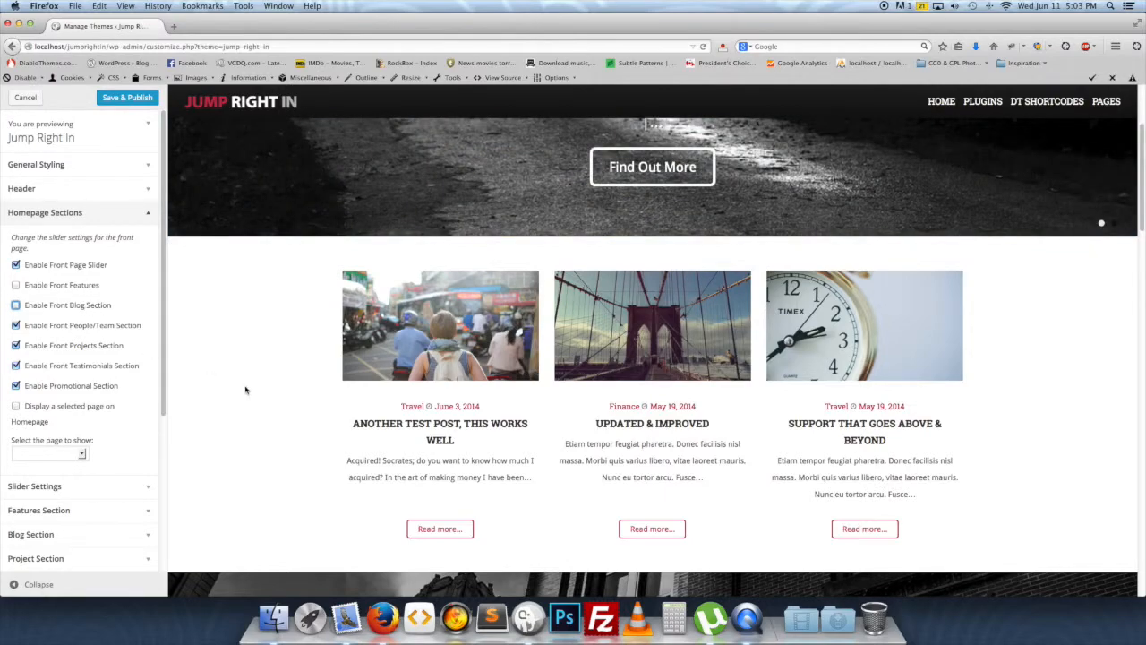
pyautogui.scroll(4, 252, 387)
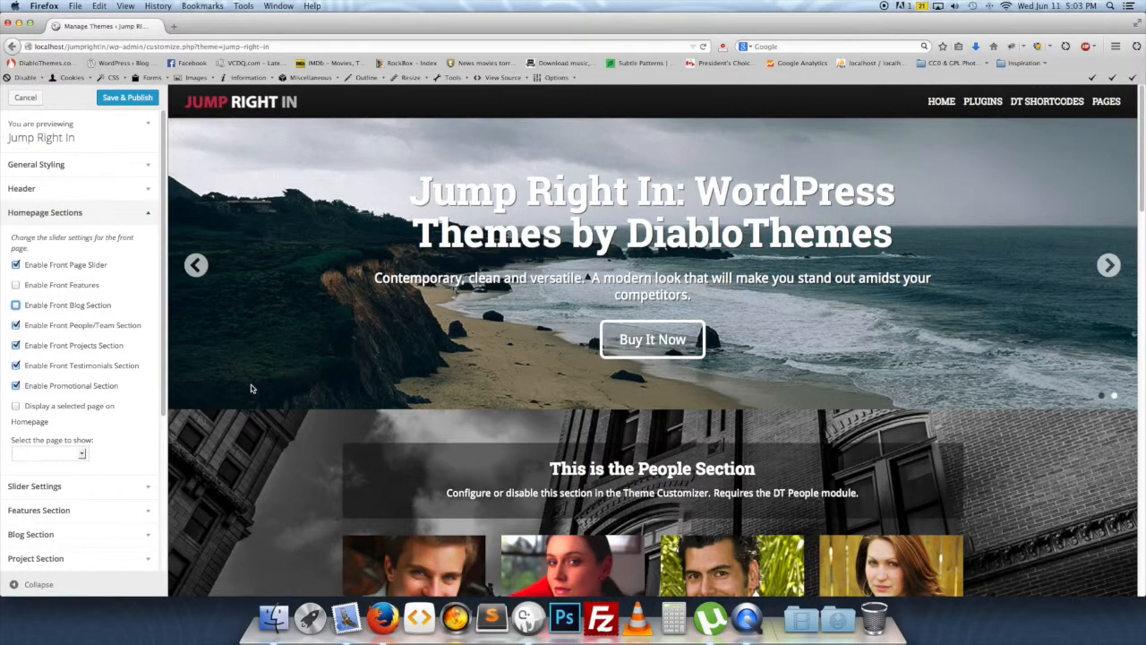
pyautogui.scroll(-5, 252, 388)
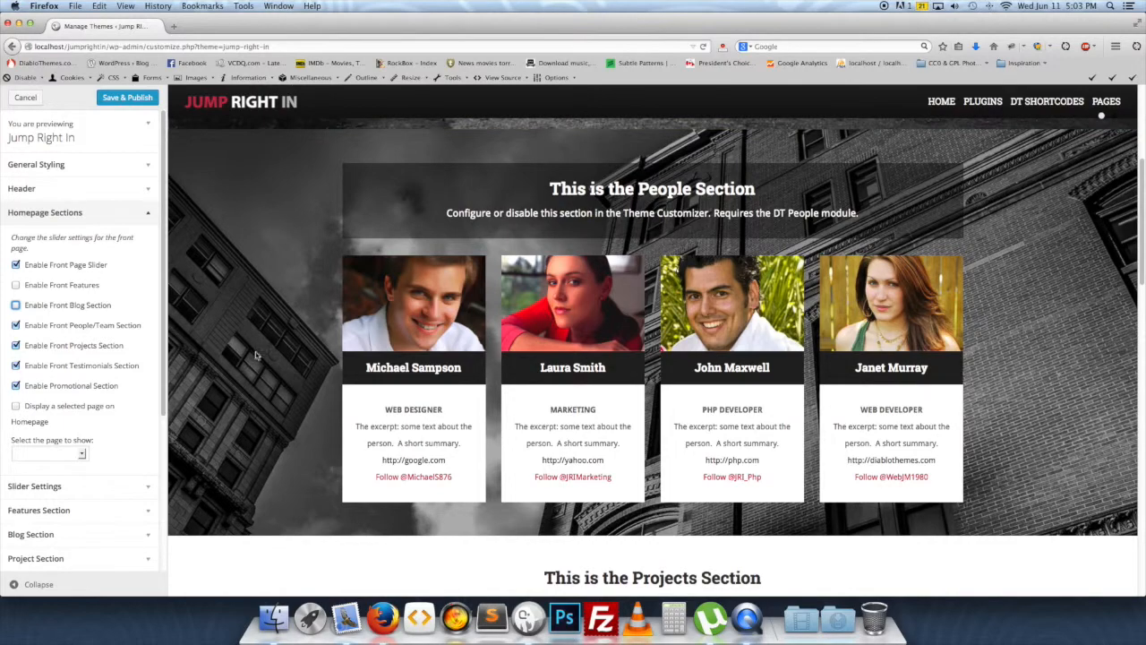
pyautogui.scroll(1, 262, 370)
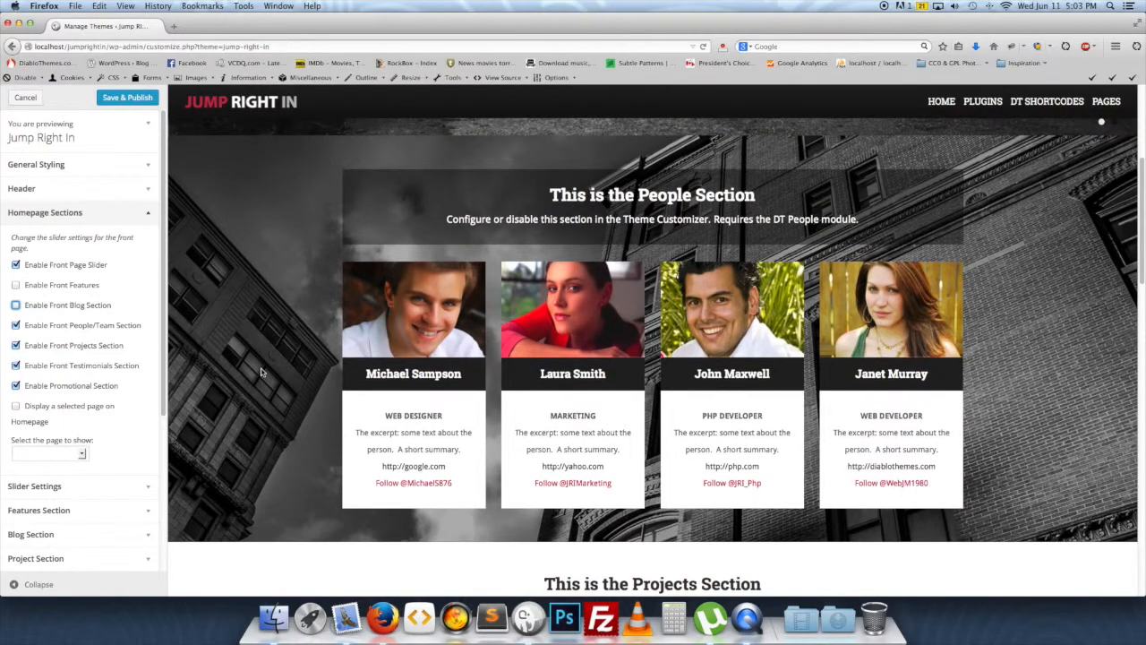
pyautogui.scroll(4, 293, 326)
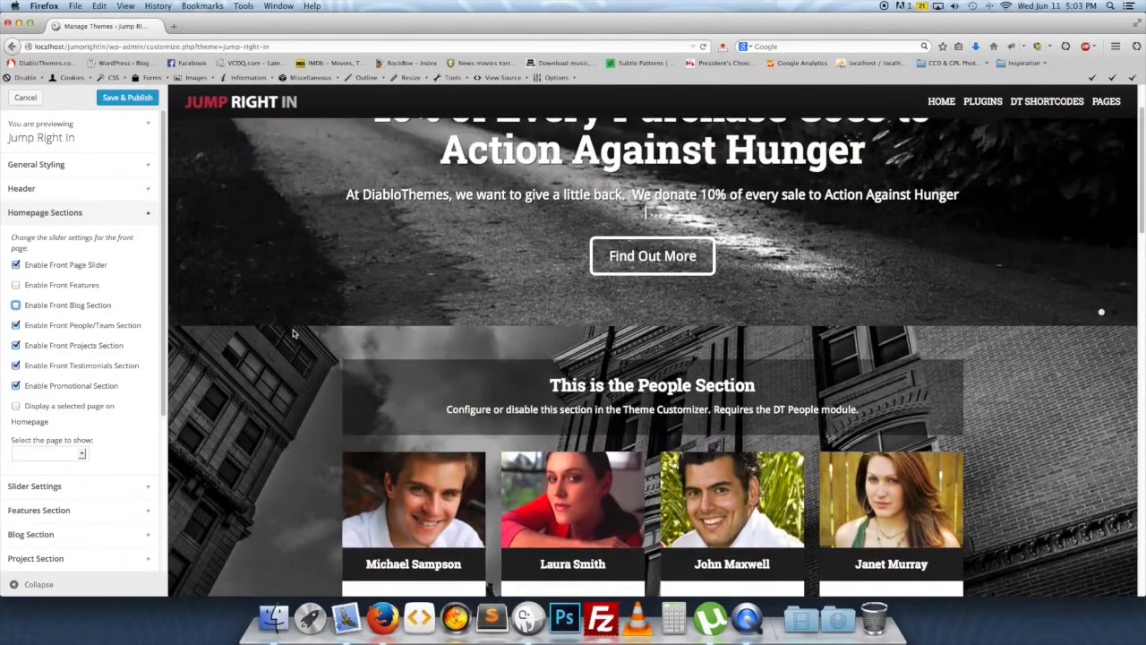
pyautogui.scroll(2, 293, 334)
# - Re-enable the front blog section, check it in the preview, and disable the front People/Team section
pyautogui.click(45, 304)
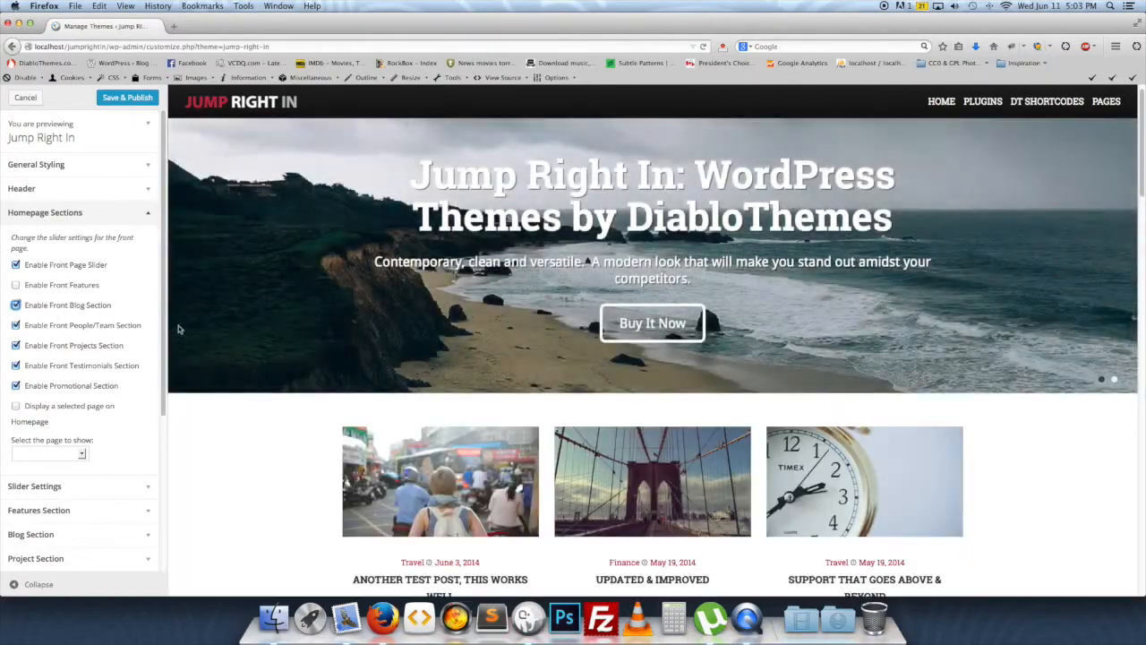
pyautogui.scroll(-8, 258, 417)
pyautogui.scroll(-2, 235, 381)
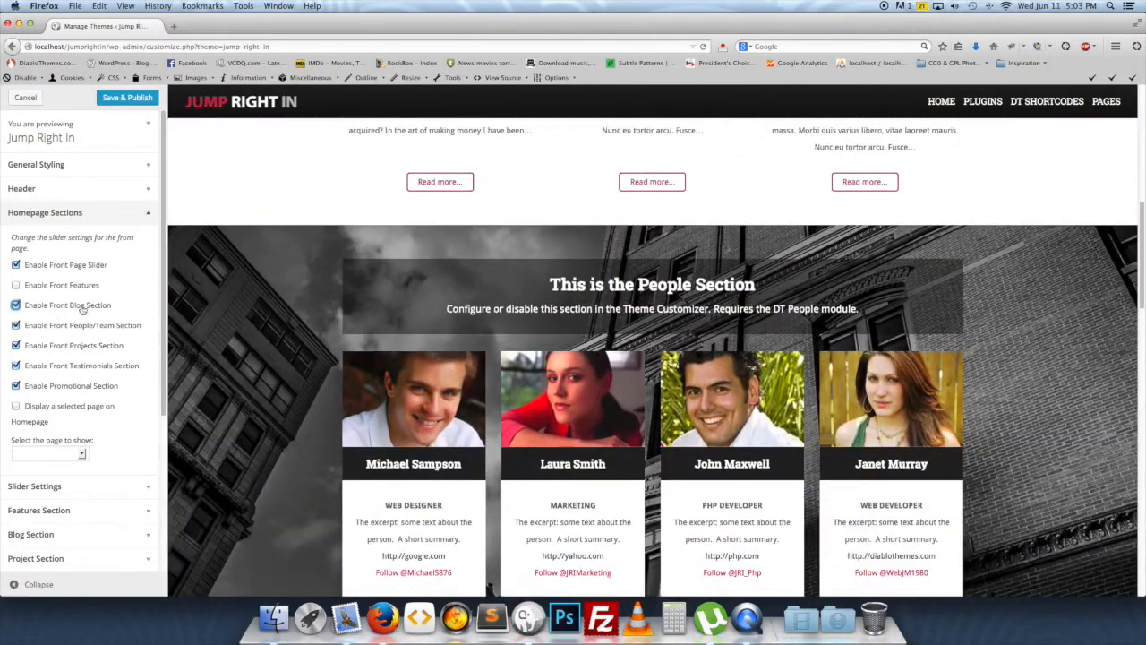
pyautogui.click(81, 329)
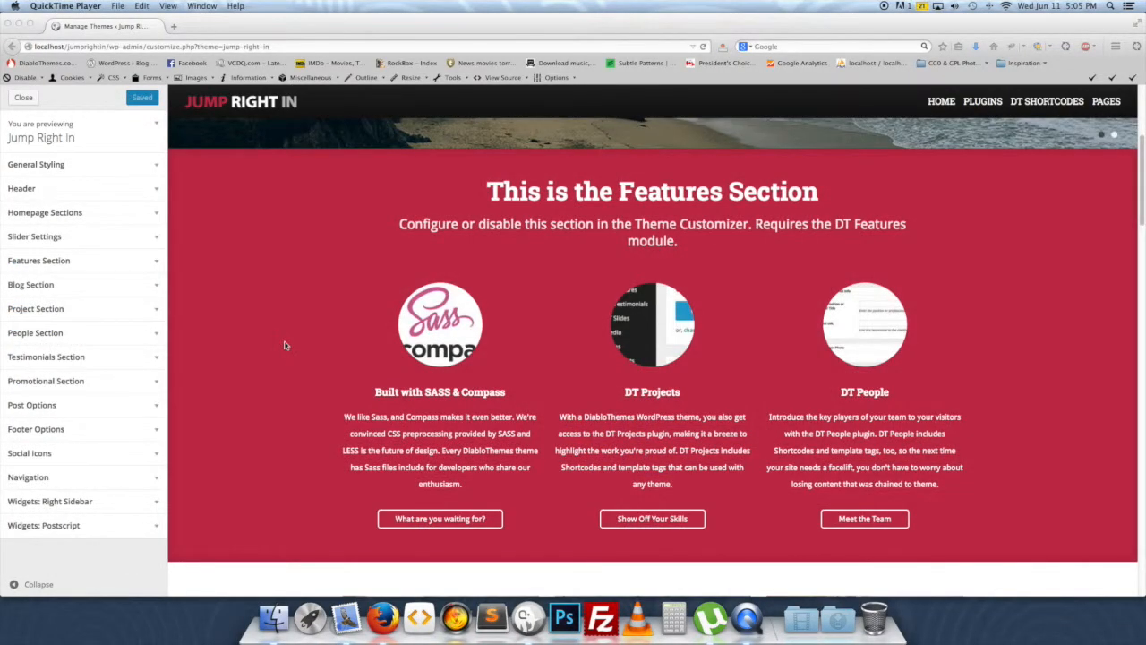
# - Expand the Features Section settings and set the number of features to show to 4
pyautogui.scroll(5, 285, 345)
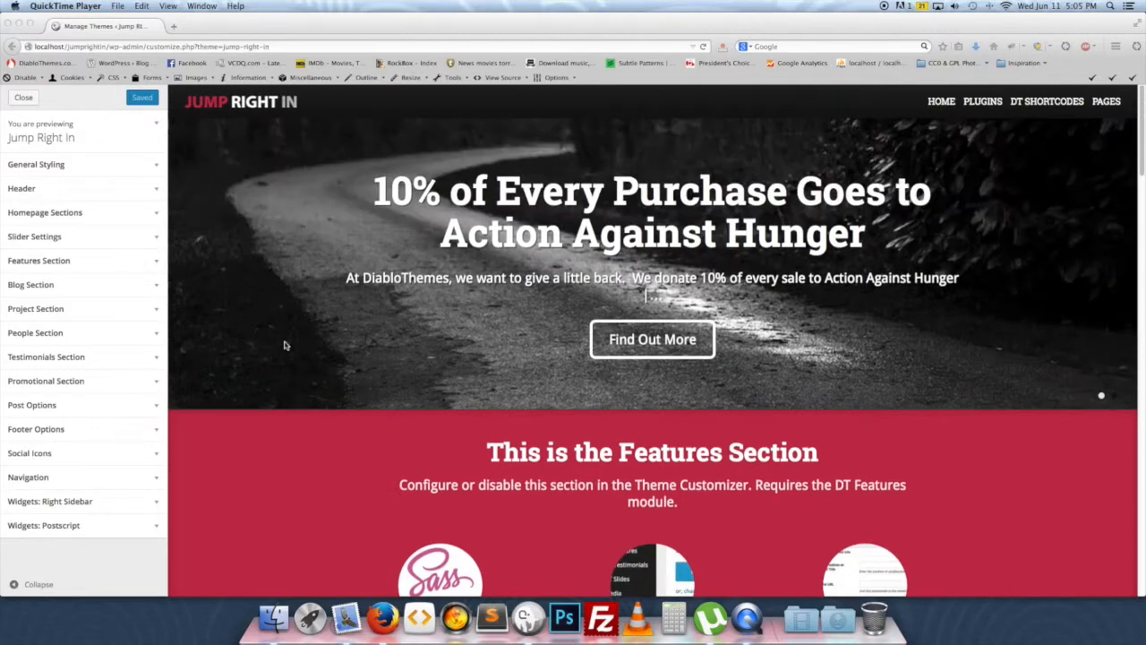
pyautogui.scroll(-7, 287, 346)
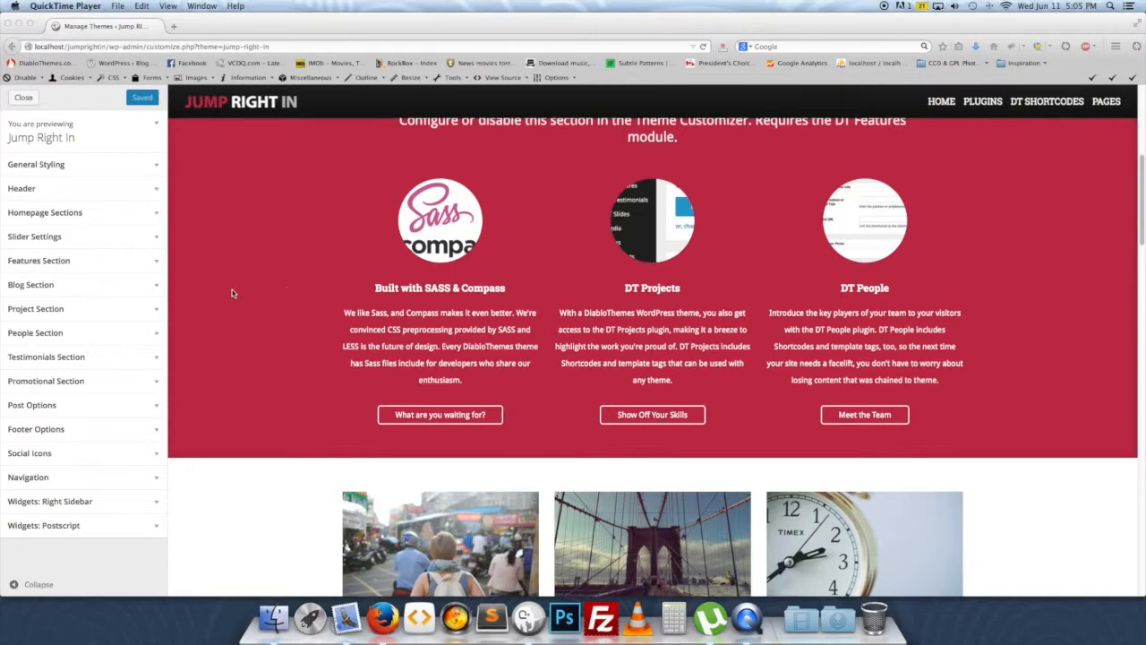
pyautogui.click(51, 269)
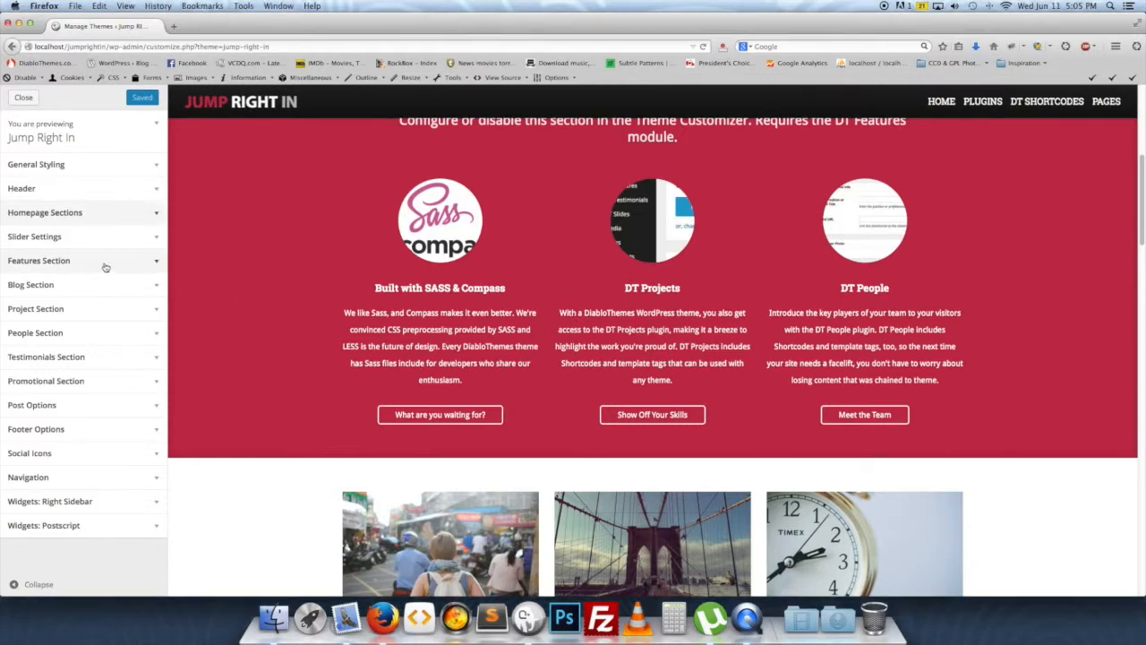
pyautogui.click(105, 266)
pyautogui.scroll(-4, 125, 296)
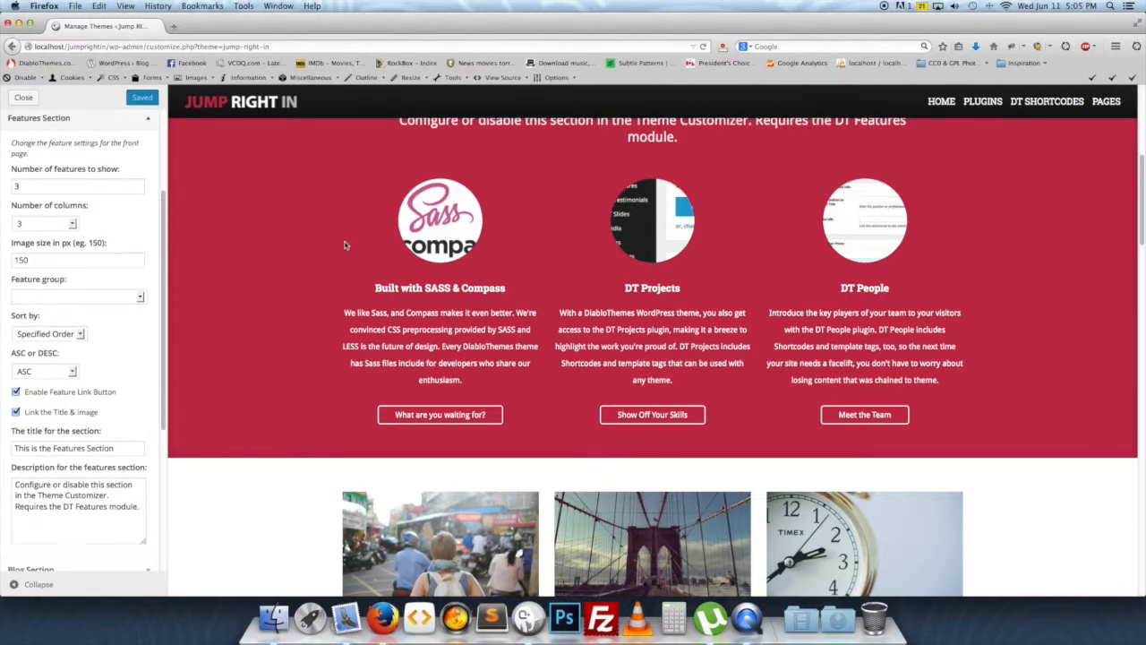
pyautogui.click(87, 188)
pyautogui.write('4')
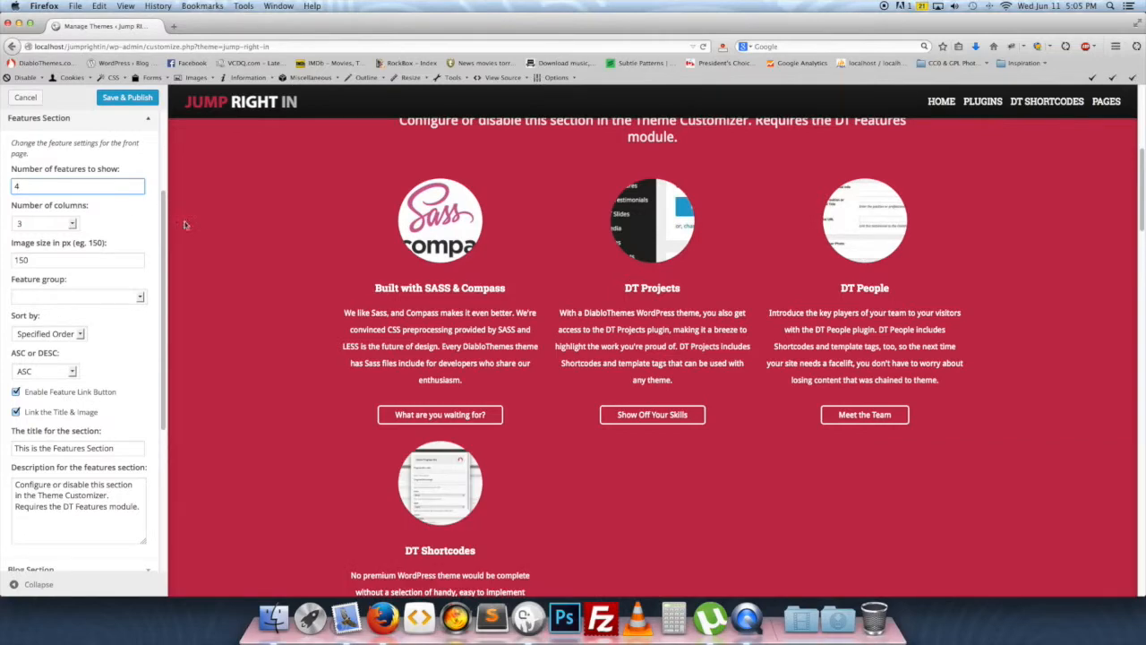
# - Set the features section to 4 columns with an image size of 100 px
pyautogui.scroll(-3, 516, 563)
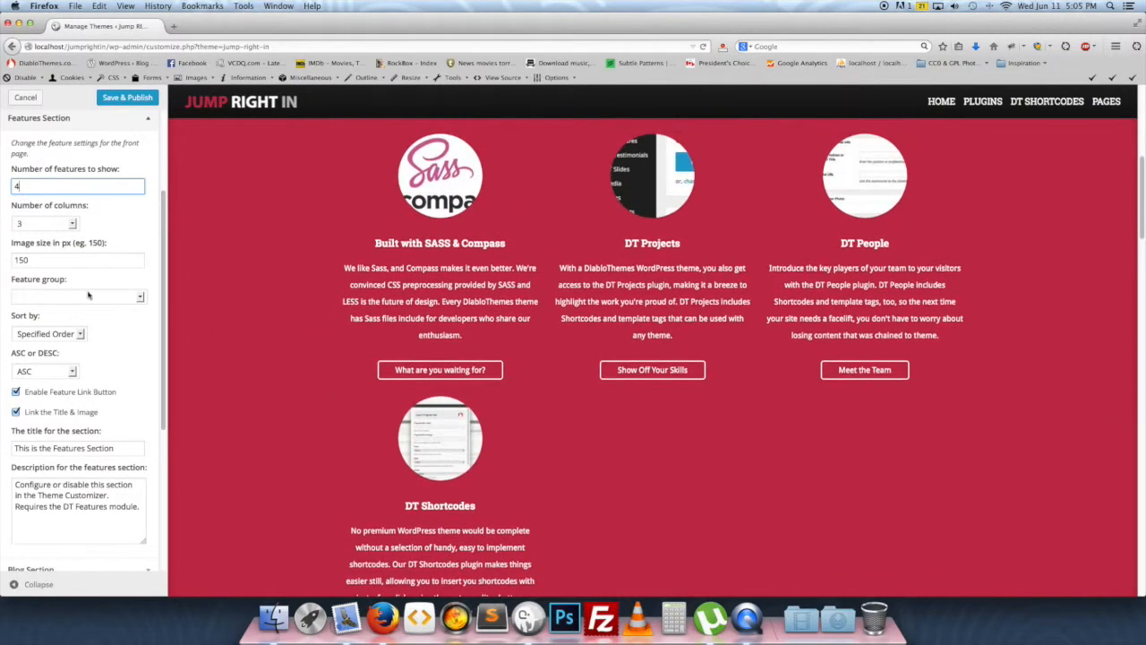
pyautogui.click(63, 223)
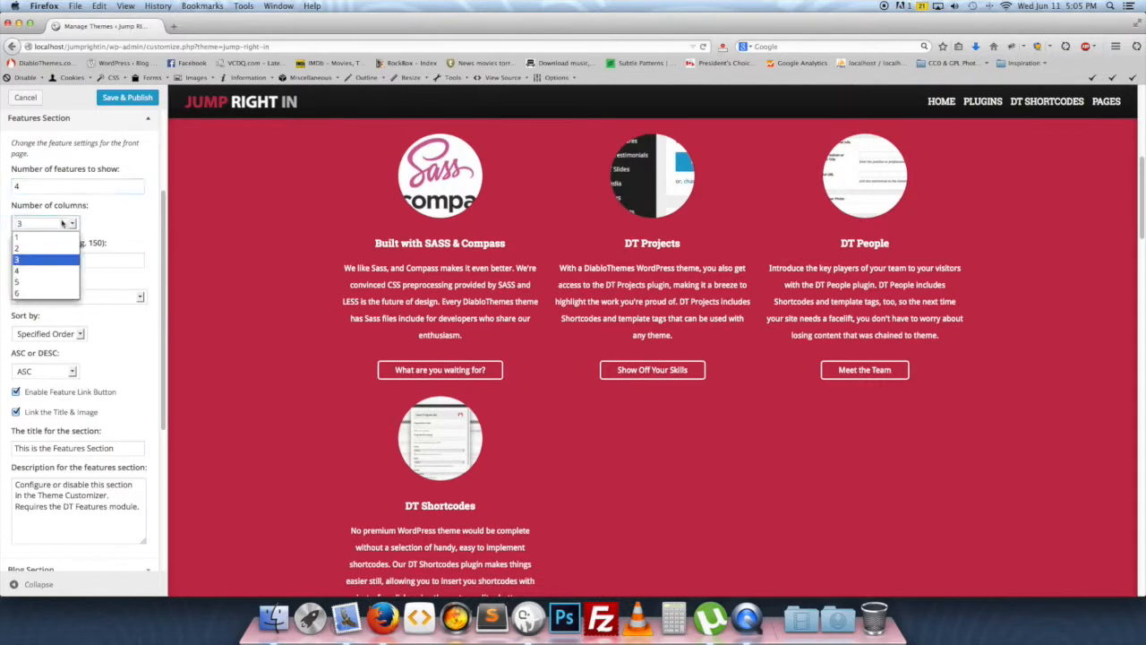
pyautogui.click(56, 274)
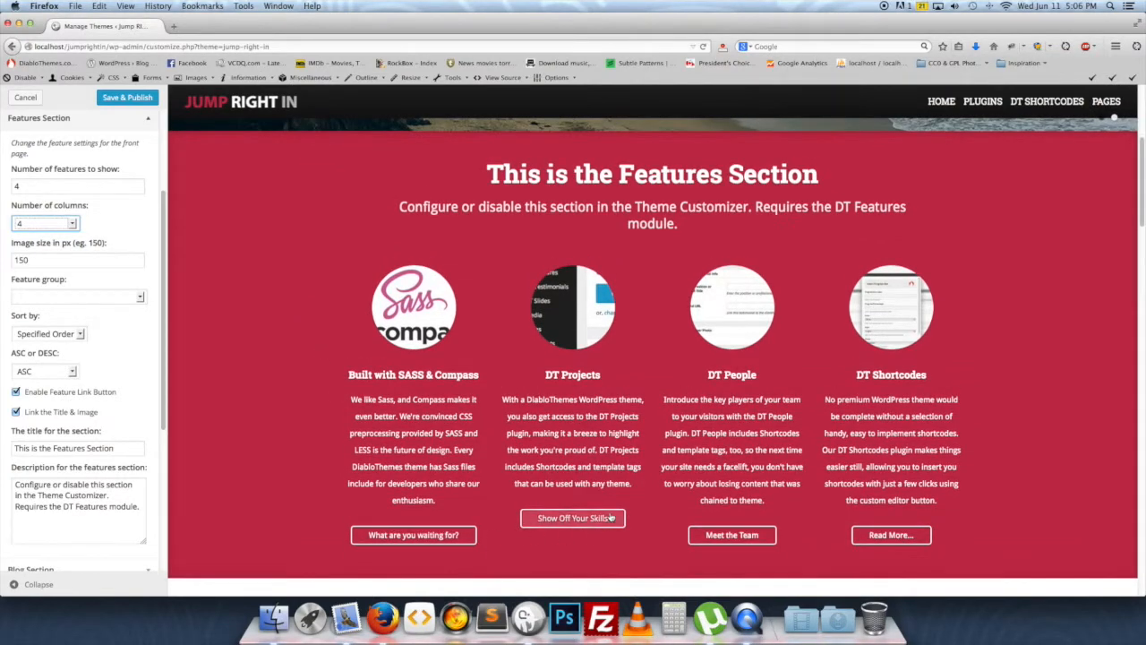
pyautogui.doubleClick(68, 260)
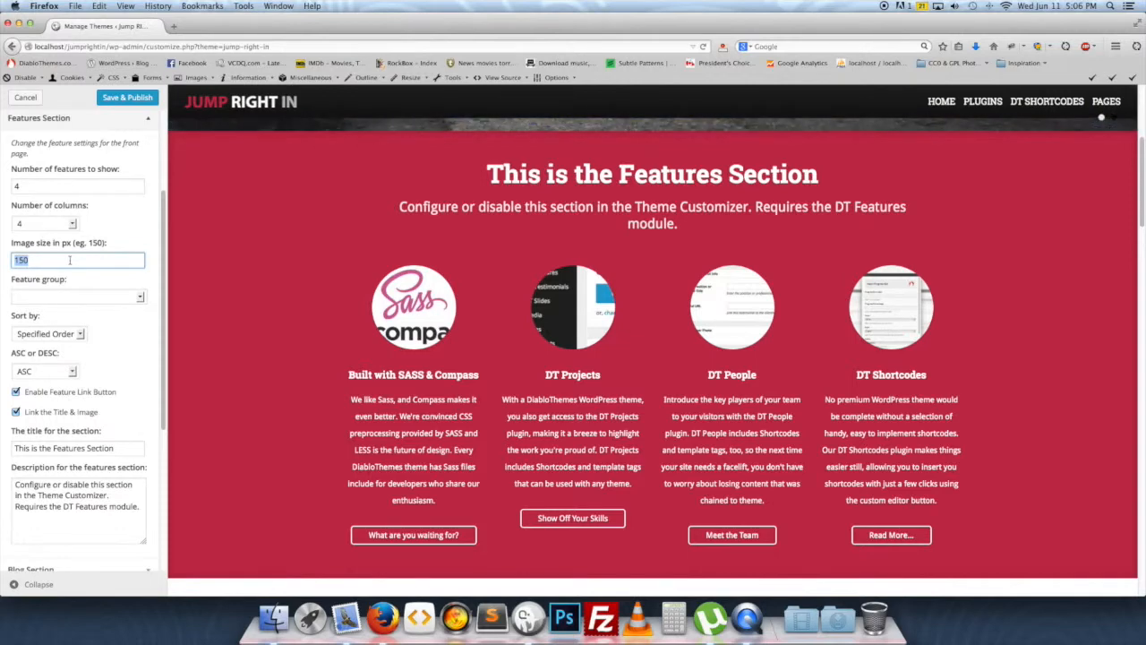
pyautogui.write('10')
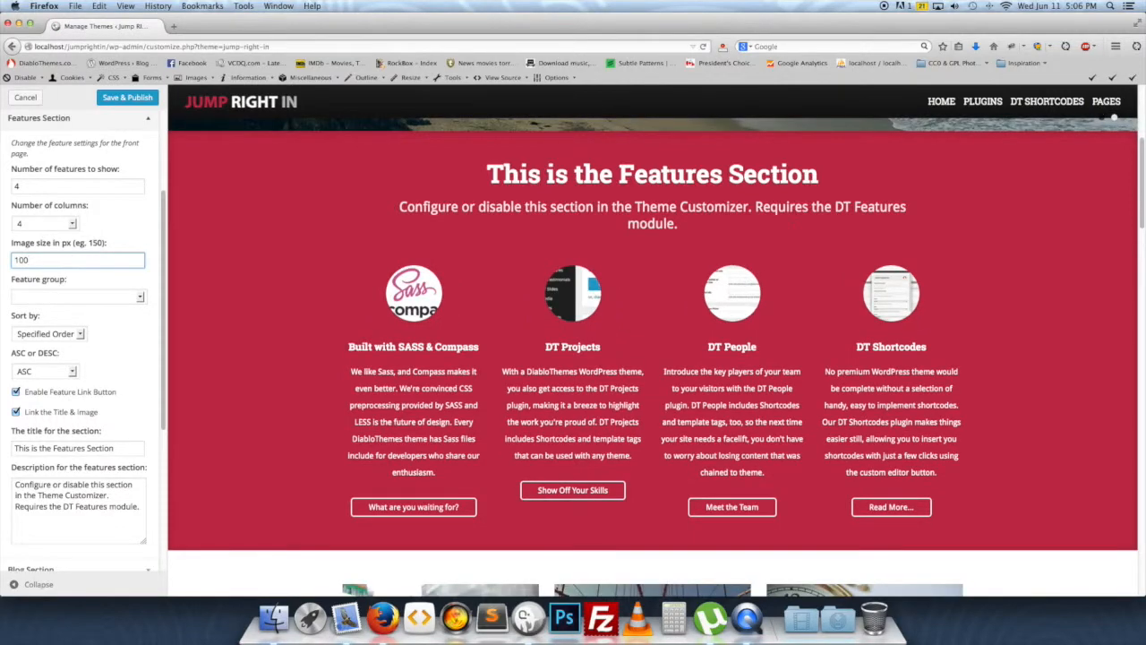
# - Check the feature group choices, then sort the features by Title in DESC order
pyautogui.click(70, 303)
pyautogui.click(70, 304)
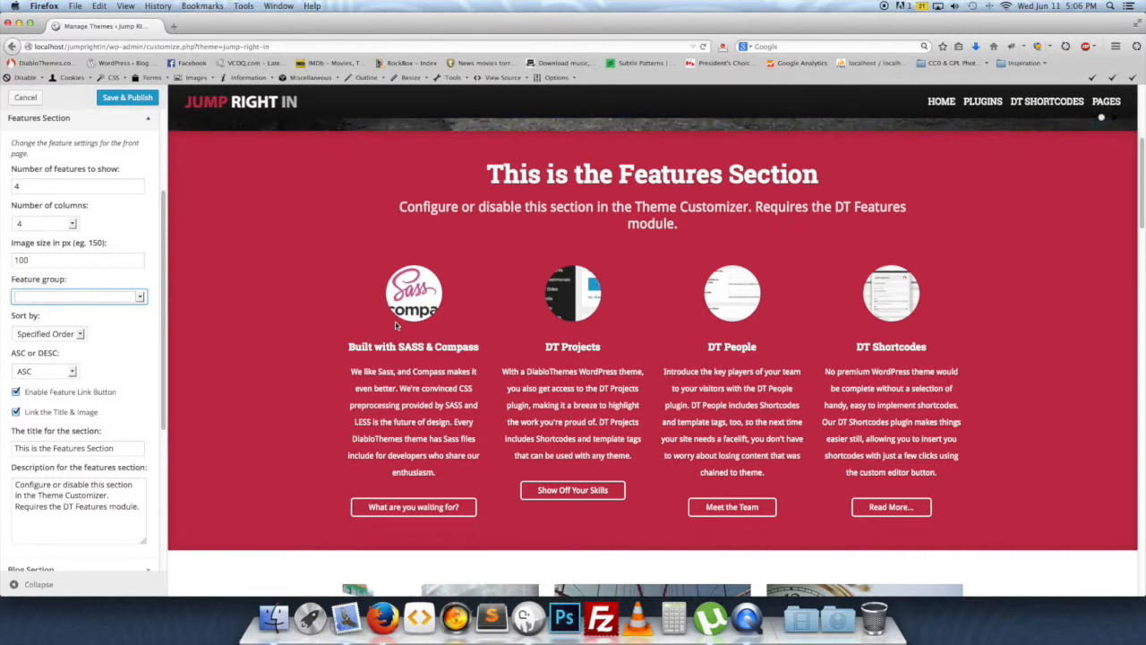
pyautogui.click(80, 334)
pyautogui.click(76, 370)
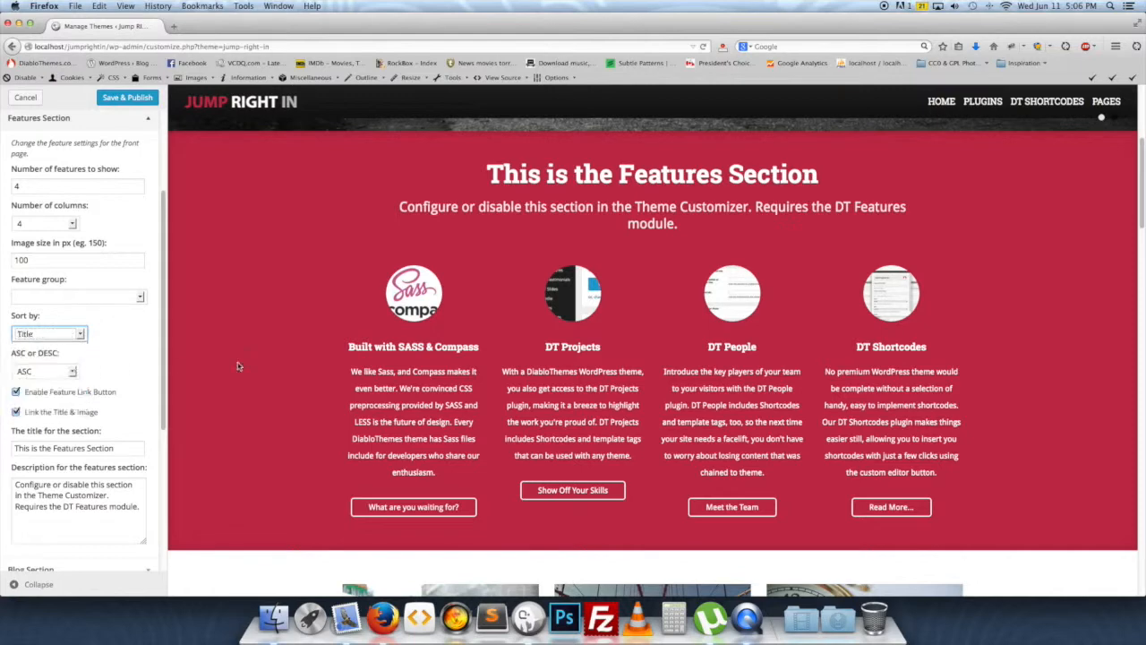
pyautogui.click(78, 371)
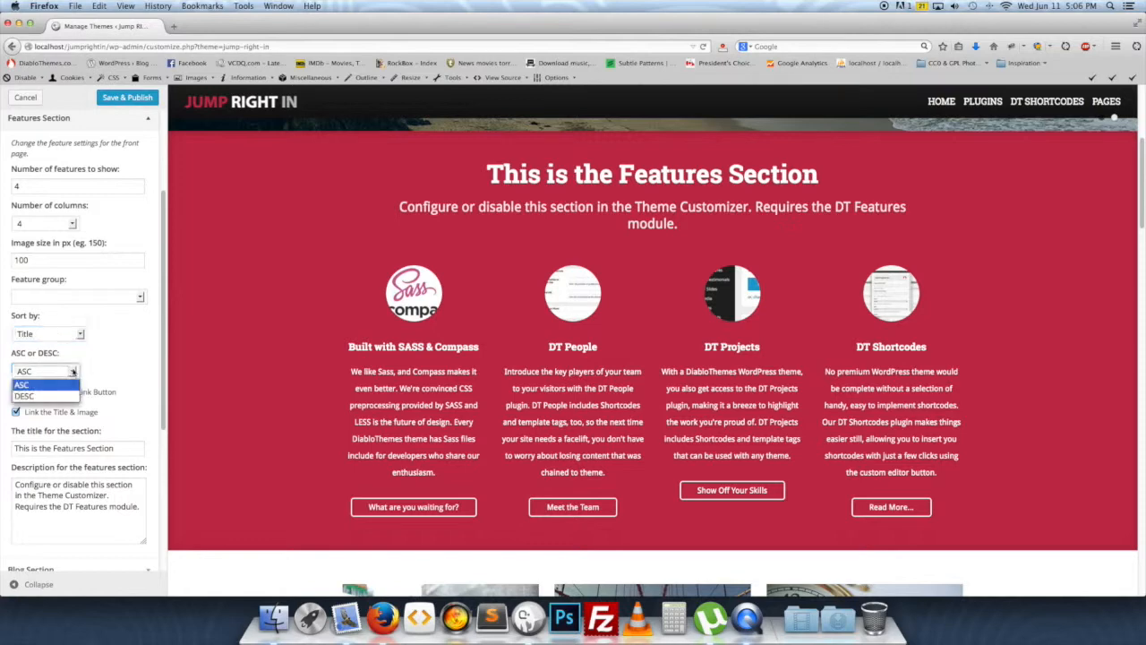
pyautogui.click(65, 399)
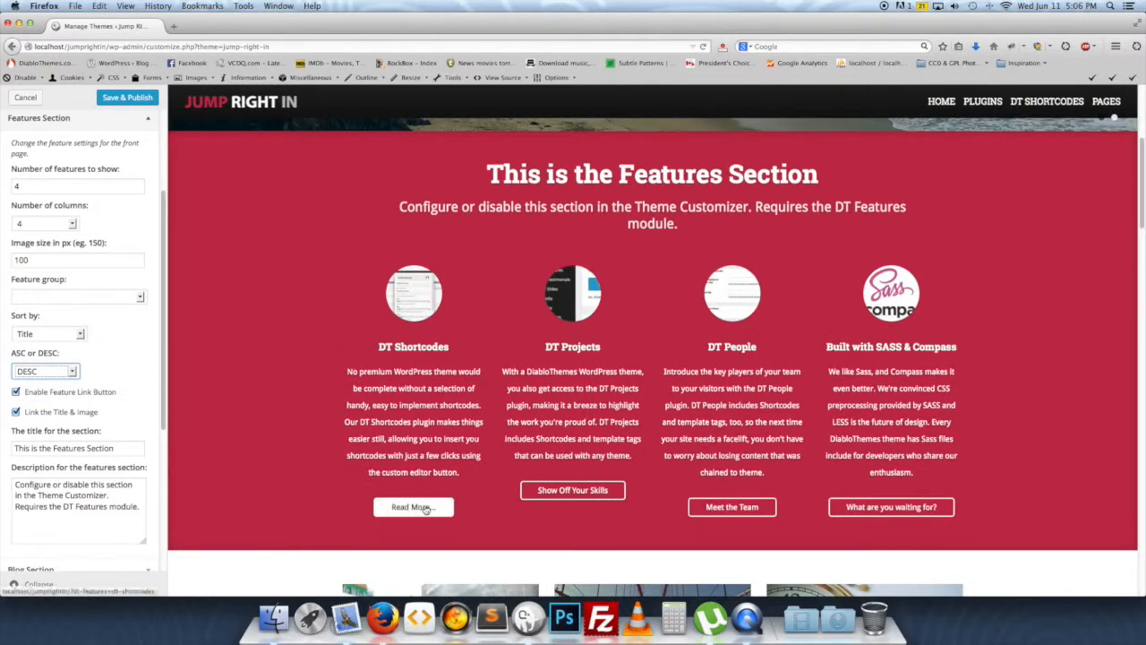
# - Disable the feature link button, clear the features section's title and description, and check the result in the preview
pyautogui.click(99, 398)
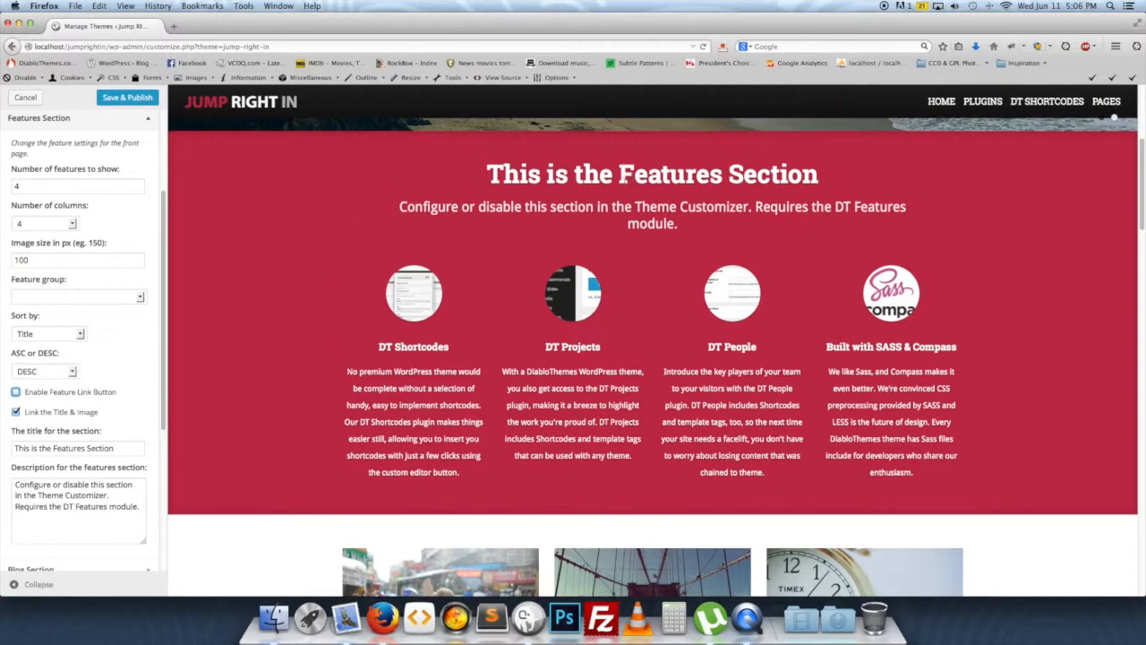
pyautogui.moveTo(105, 447); pyautogui.dragTo(14, 447)
pyautogui.press('BackSpace')
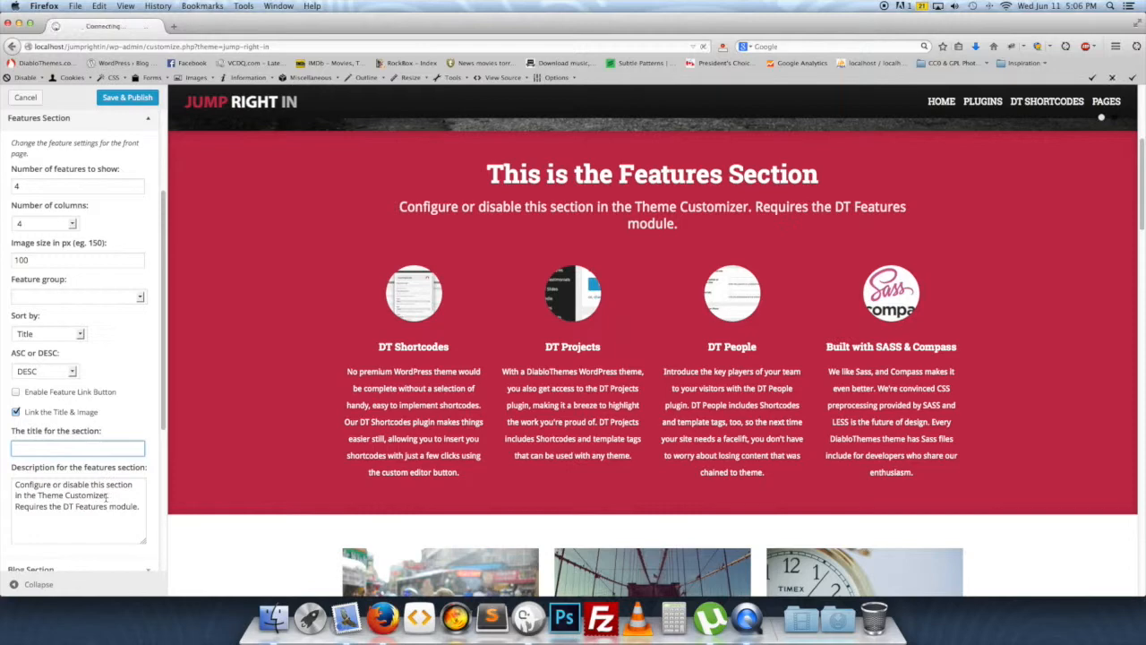
pyautogui.tripleClick(106, 506)
pyautogui.press('BackSpace')
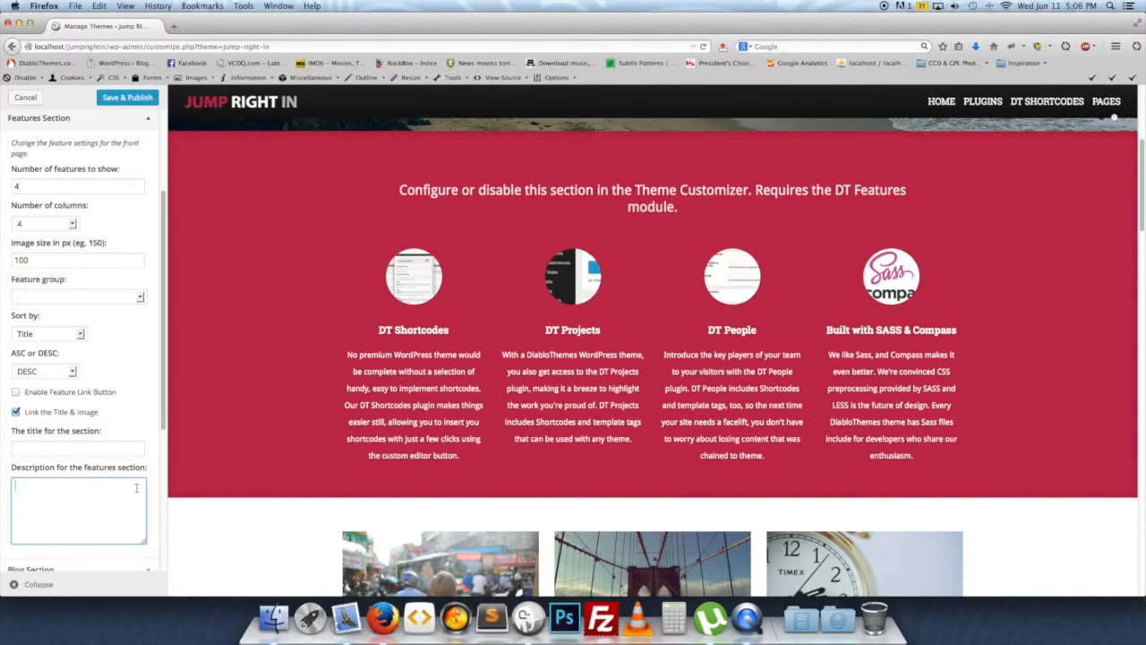
pyautogui.scroll(4, 242, 412)
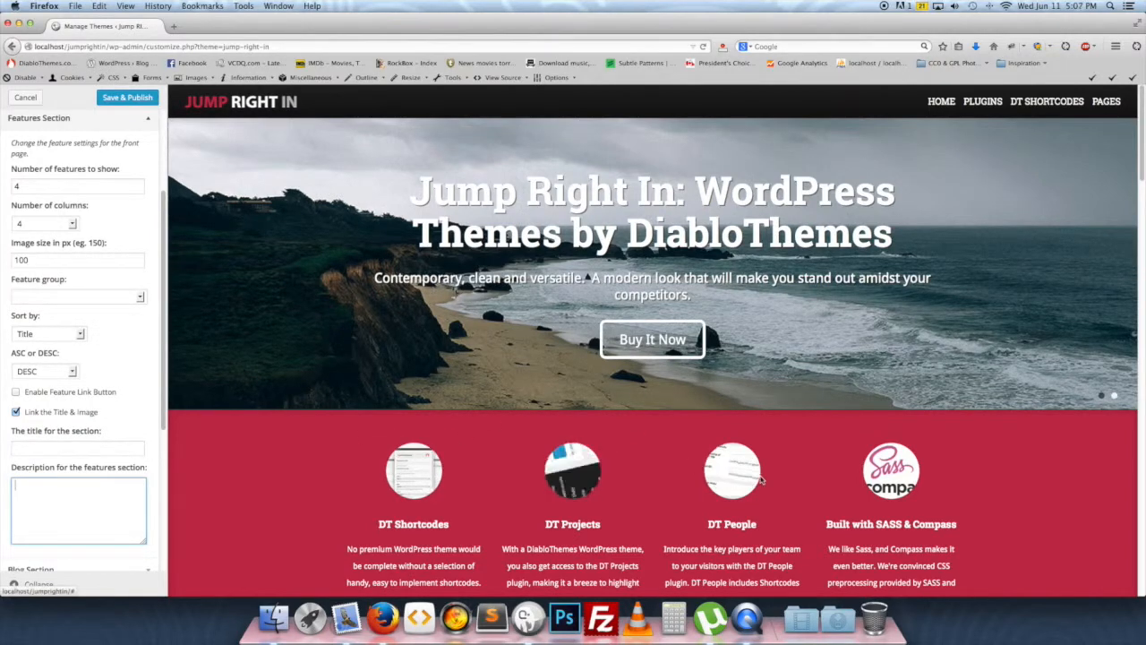
pyautogui.scroll(-3, 258, 359)
pyautogui.scroll(-4, 258, 359)
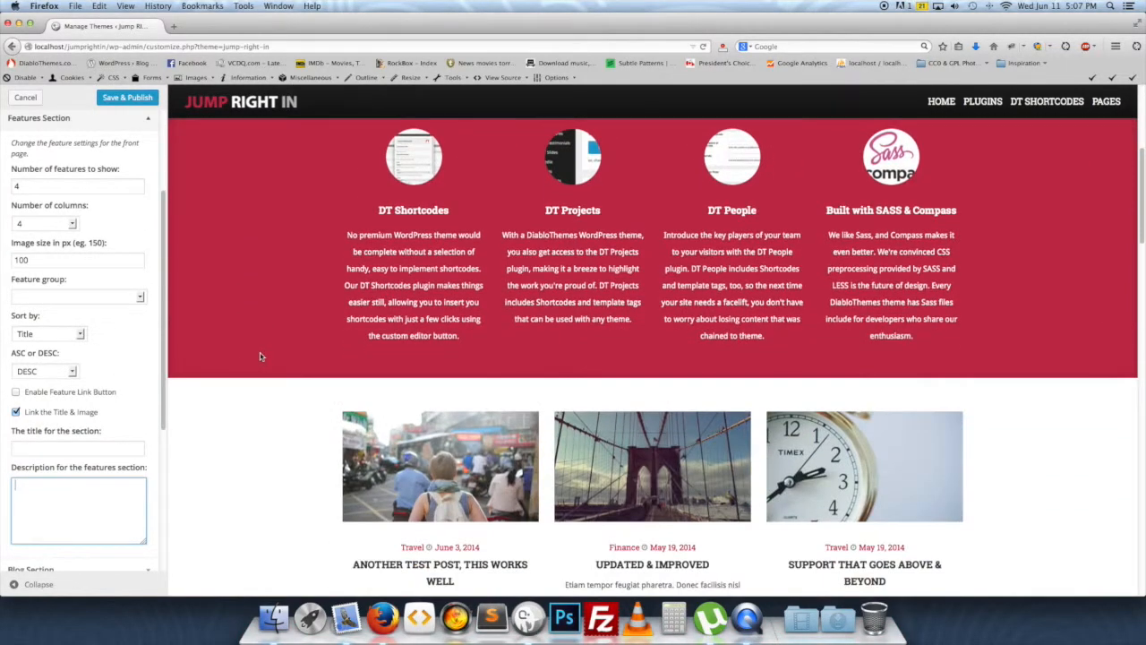
pyautogui.scroll(-1, 268, 363)
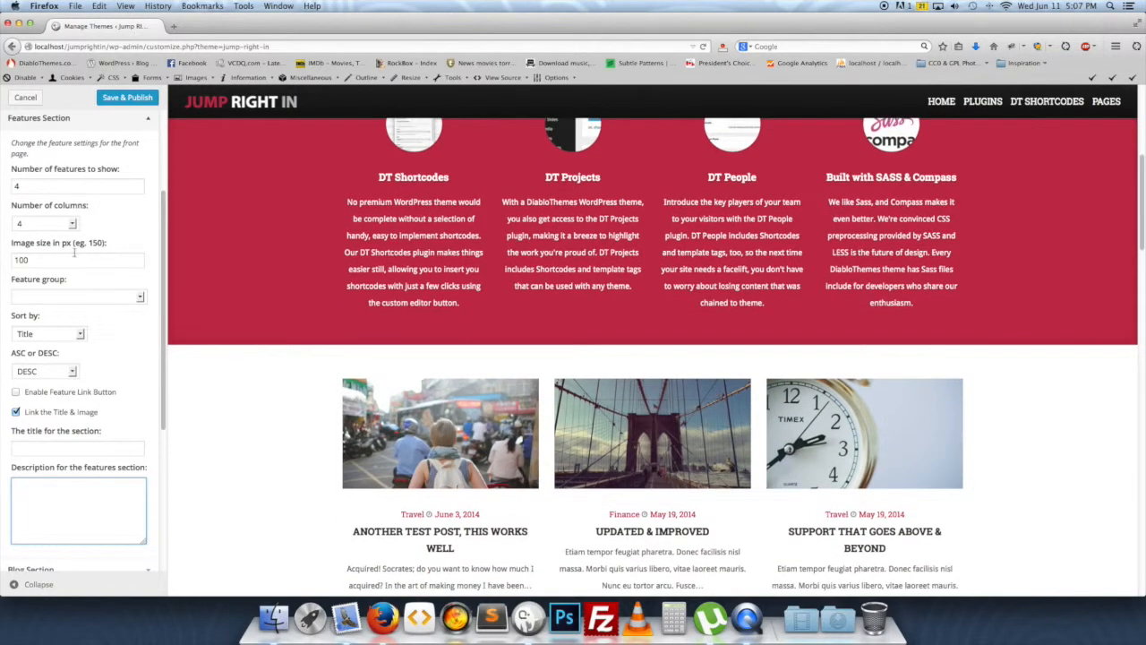
# - Collapse the Features Section settings, expand the Blog Section settings and bring the blog posts into view in the preview
pyautogui.scroll(2, 75, 254)
pyautogui.click(67, 197)
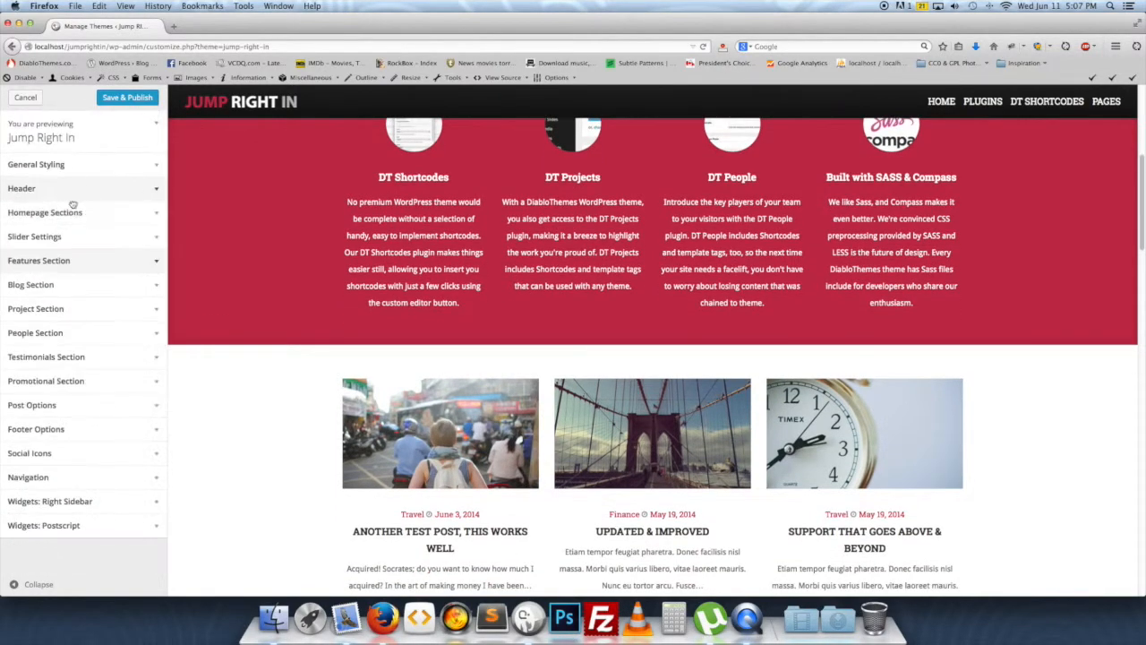
pyautogui.click(81, 284)
pyautogui.scroll(-3, 80, 313)
pyautogui.scroll(-3, 317, 417)
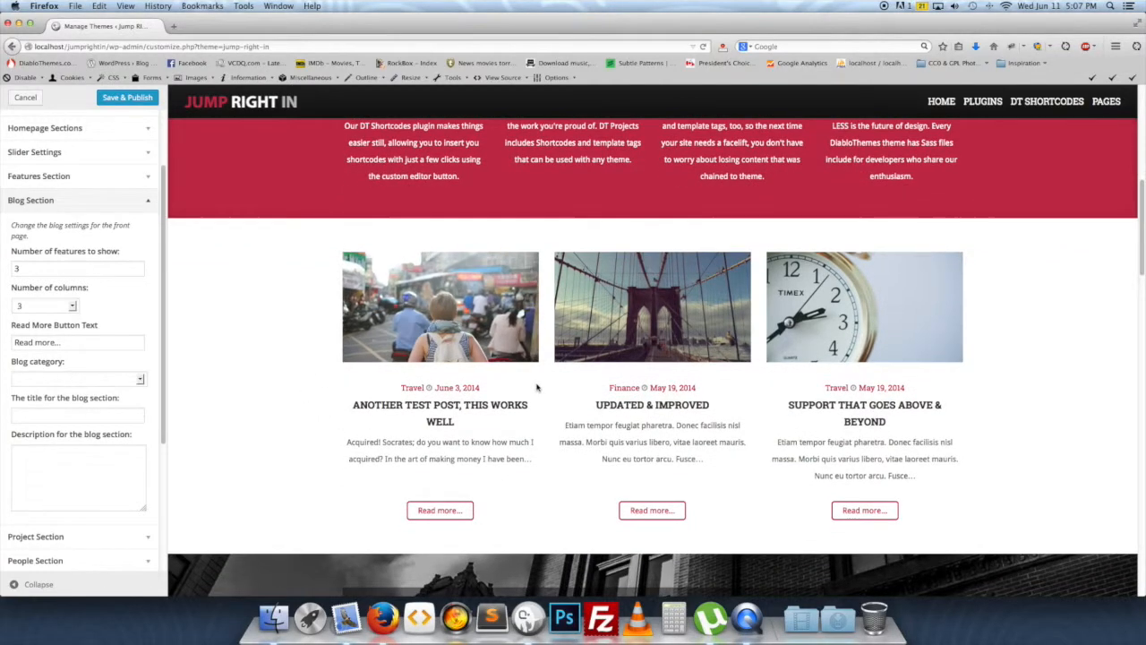
# - Set the blog section to 2 columns with 4 posts to show and check the layout in the preview
pyautogui.doubleClick(52, 263)
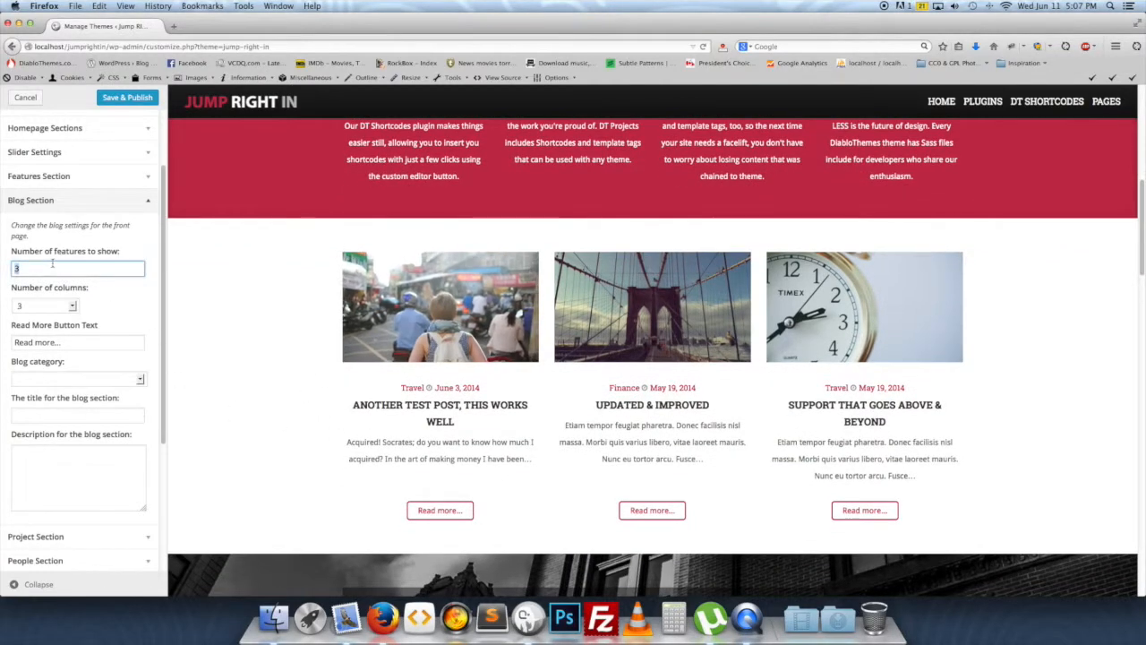
pyautogui.click(51, 307)
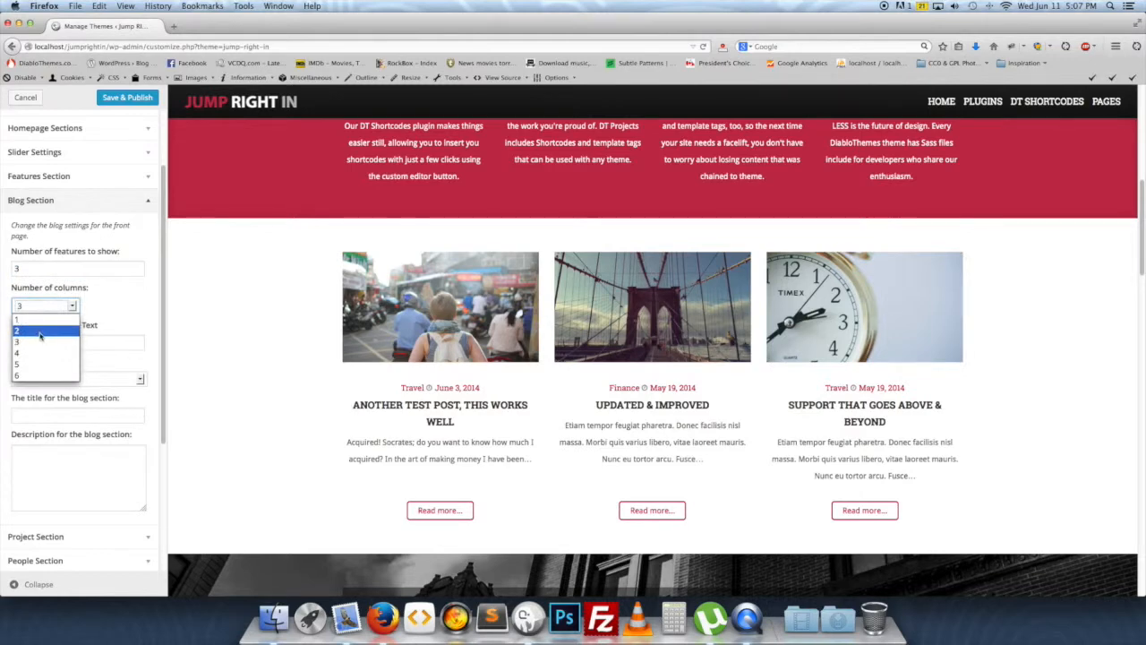
pyautogui.click(39, 332)
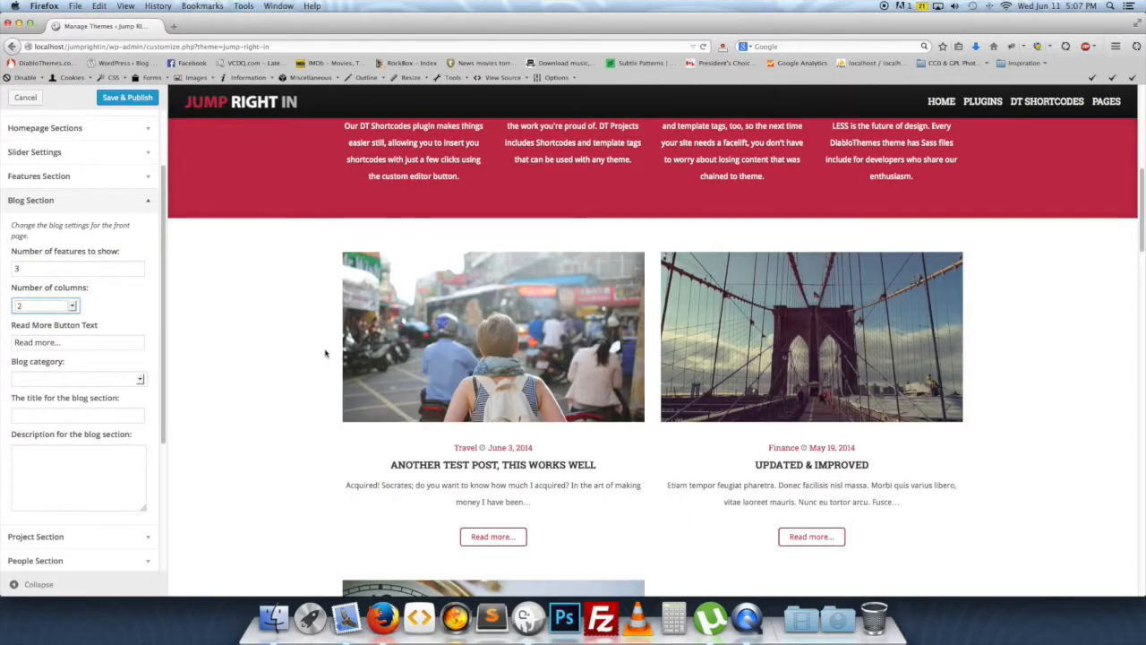
pyautogui.doubleClick(31, 268)
pyautogui.write('4')
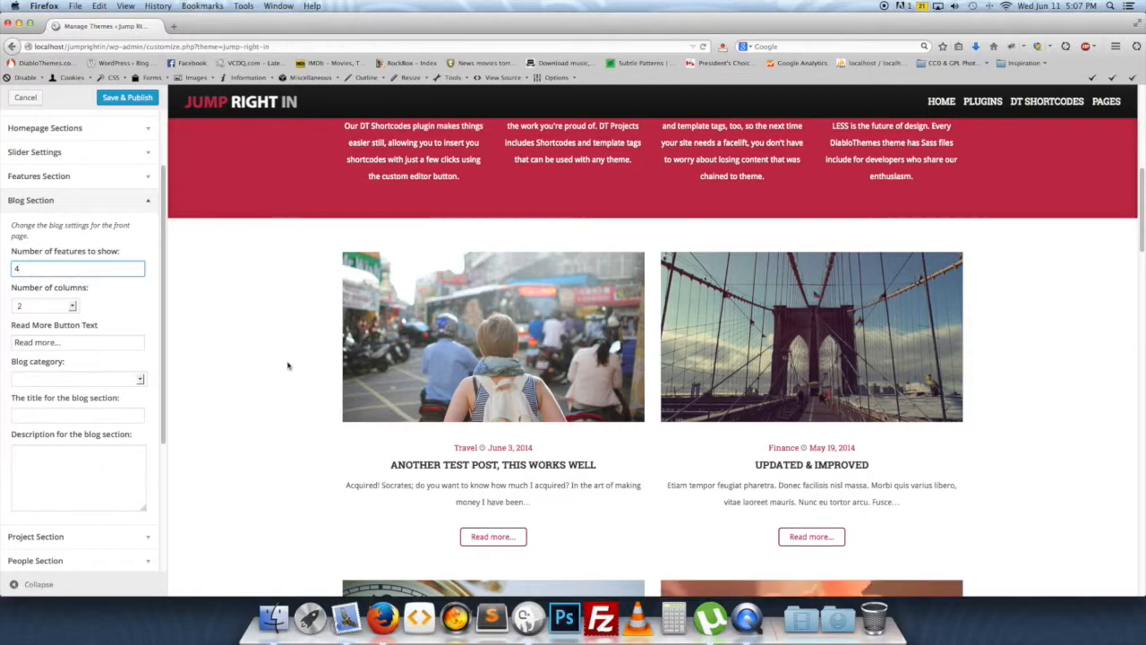
pyautogui.scroll(-5, 287, 364)
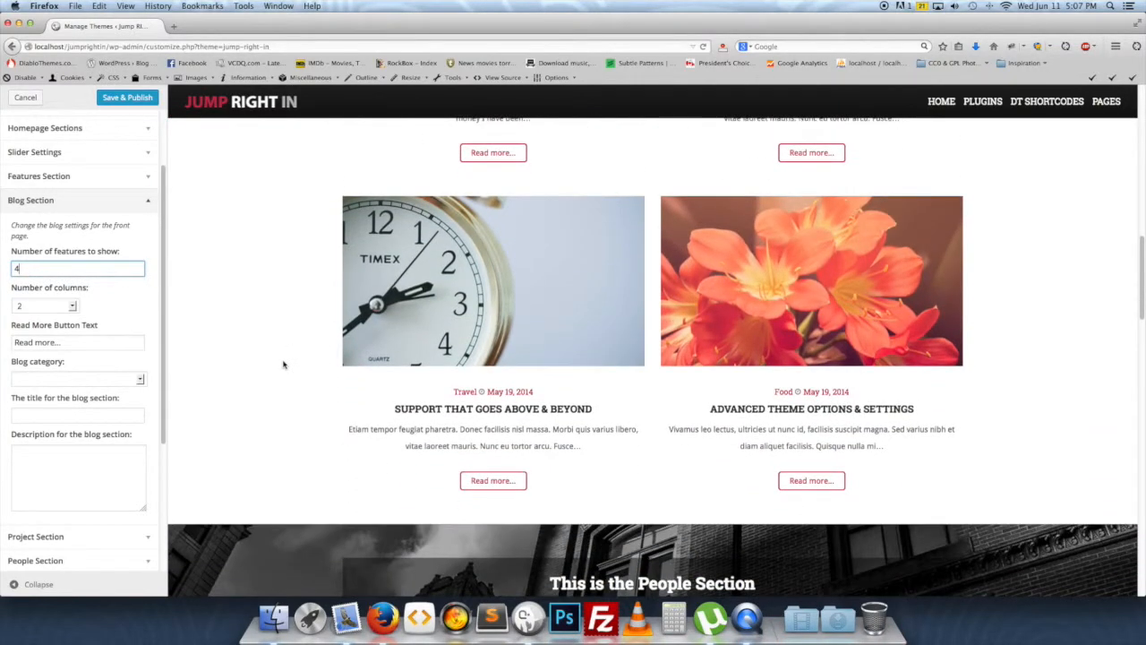
pyautogui.scroll(5, 283, 364)
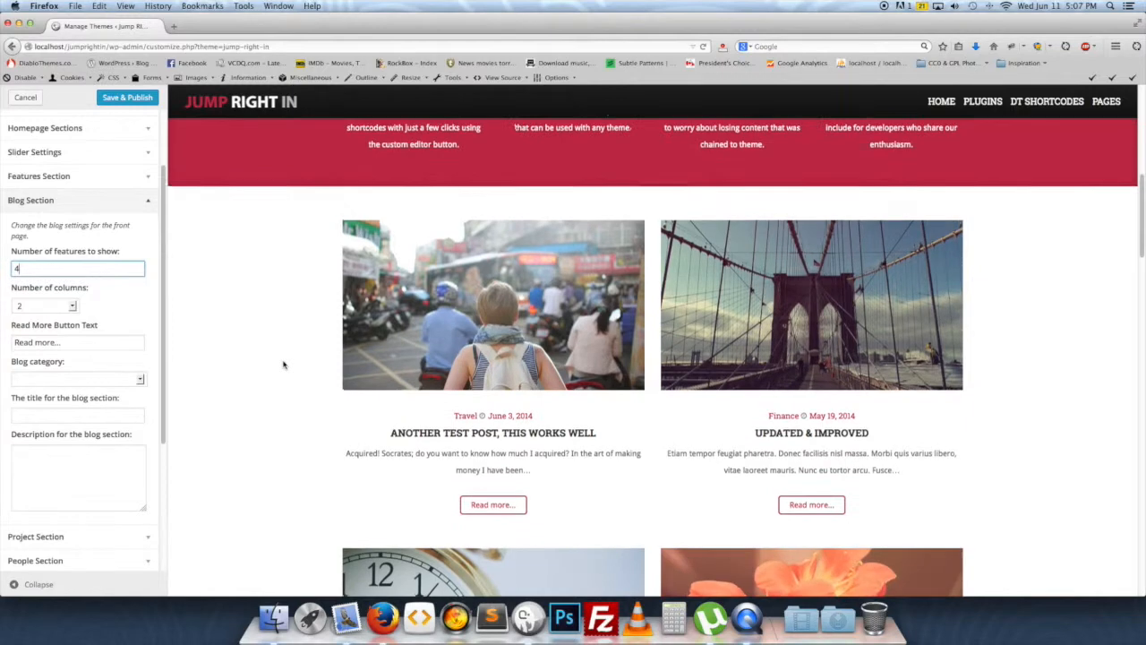
pyautogui.scroll(1, 283, 365)
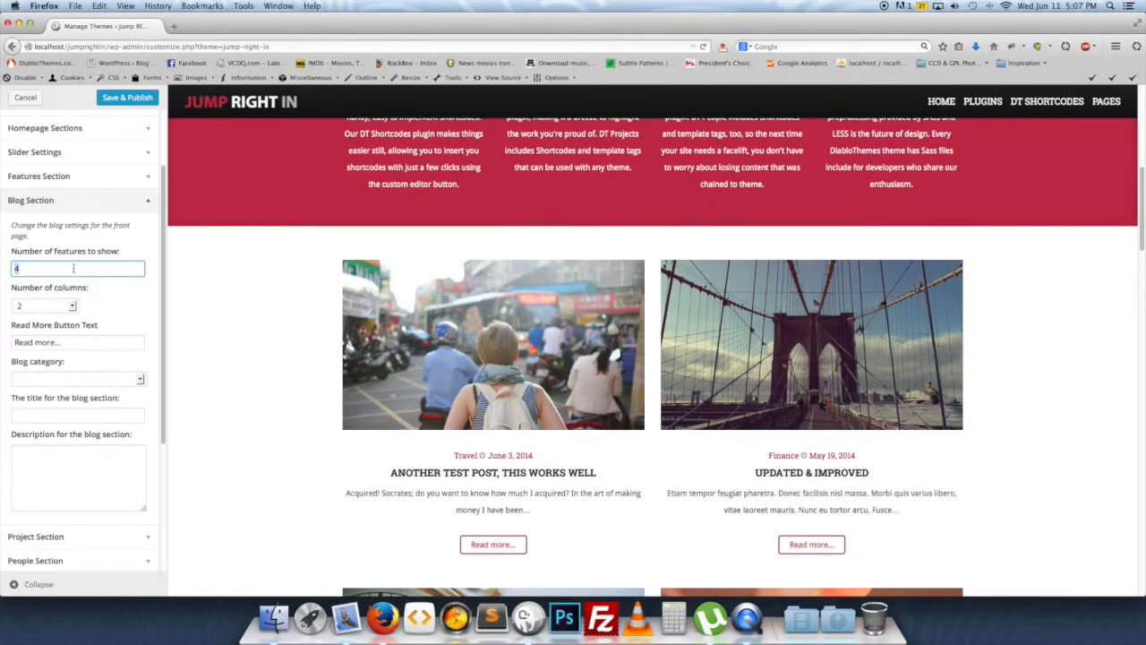
# - Set the blog section's number of columns to 1 and review the single-column posts in the preview
pyautogui.click(72, 305)
pyautogui.click(36, 305)
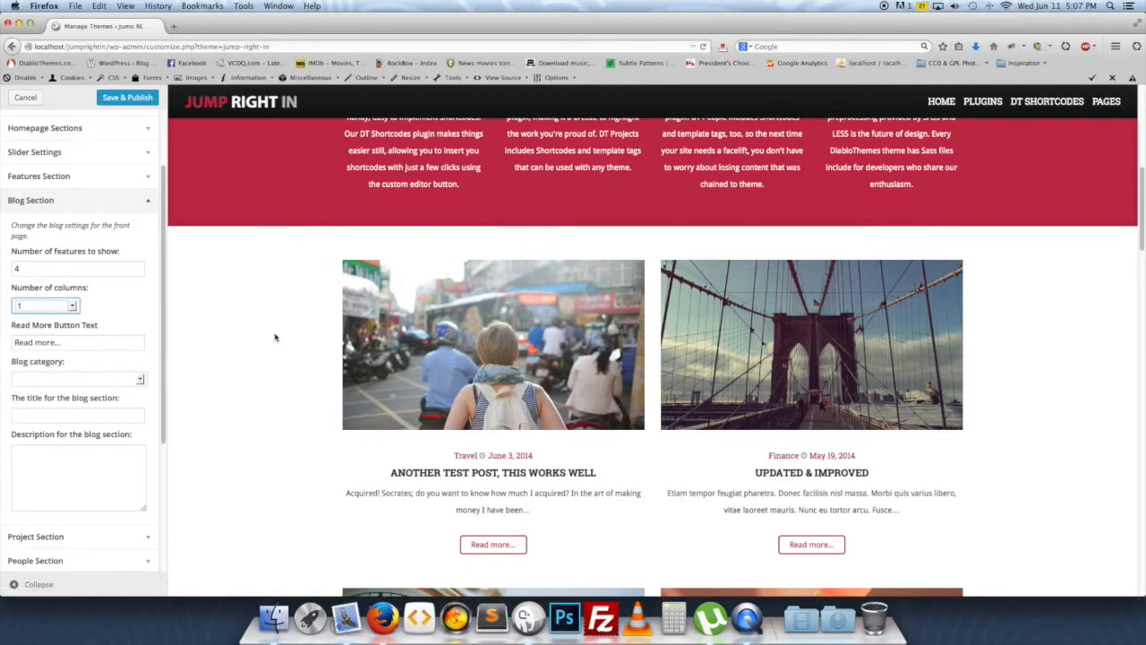
pyautogui.scroll(-5, 277, 337)
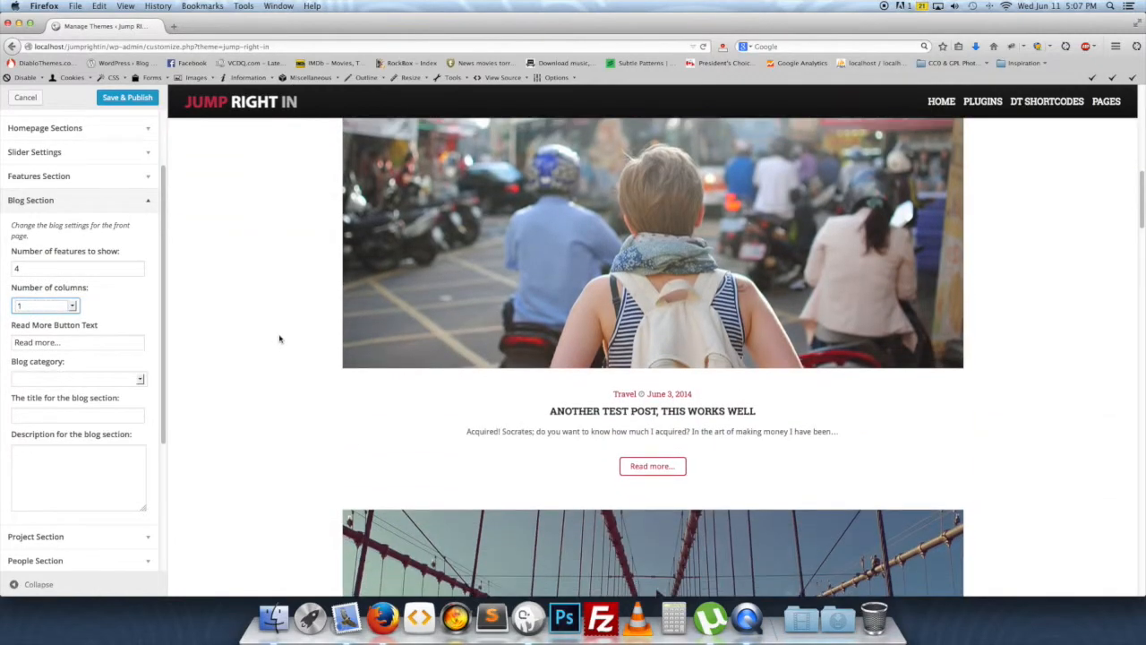
pyautogui.scroll(-15, 280, 338)
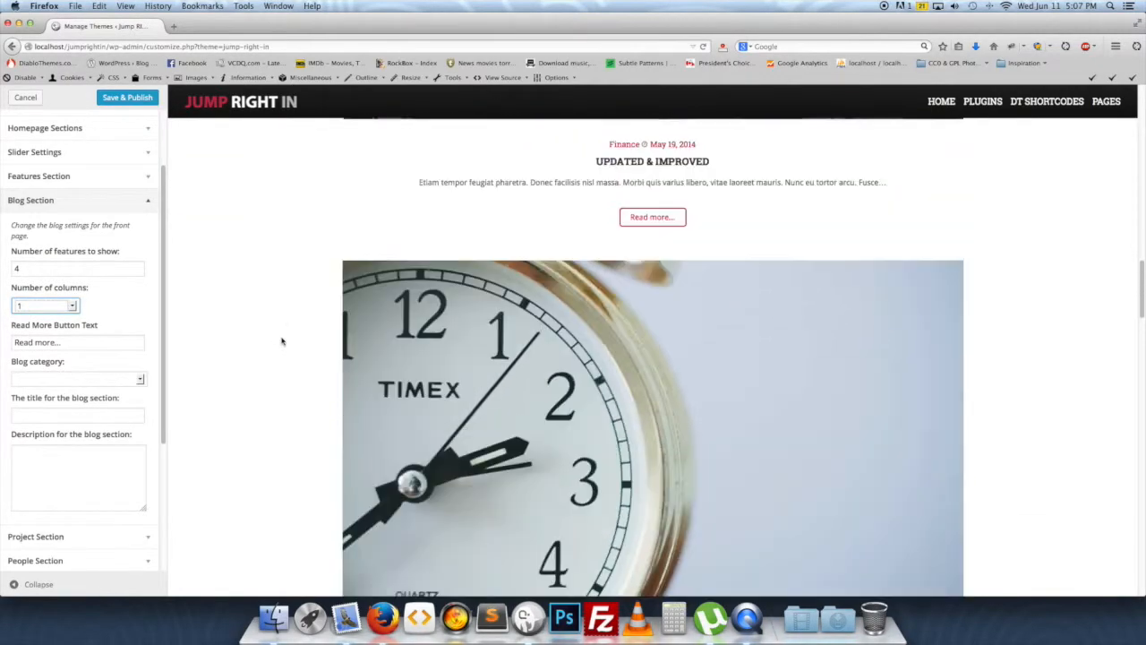
pyautogui.scroll(15, 281, 340)
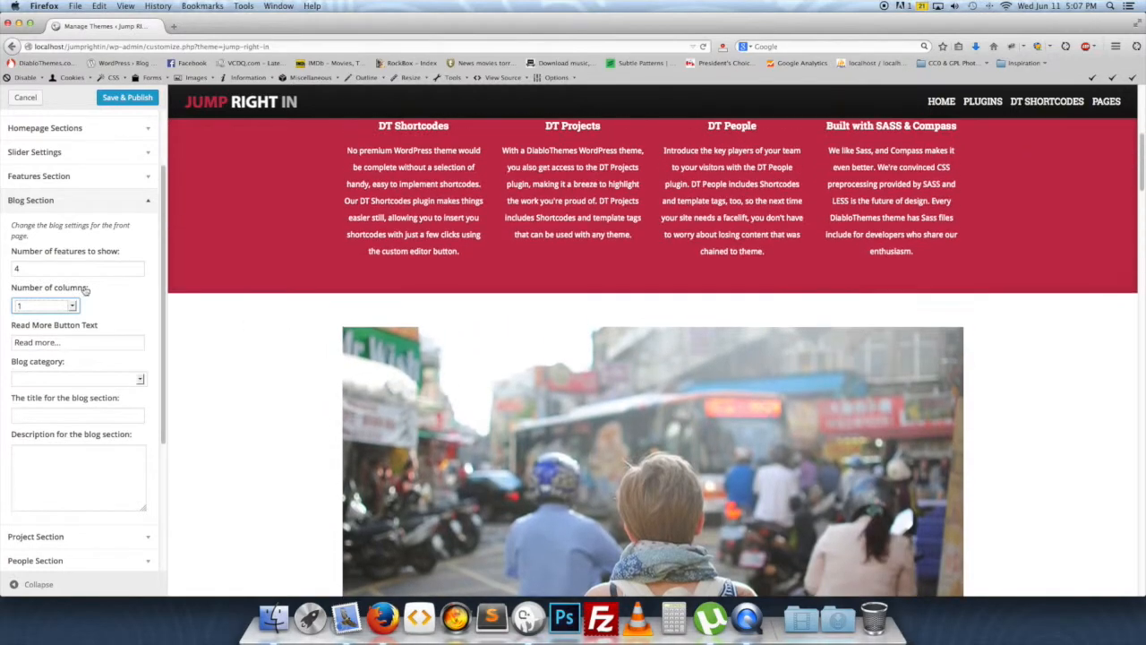
# - Set the blog section to show 6 posts in 6 columns
pyautogui.doubleClick(81, 268)
pyautogui.write('6')
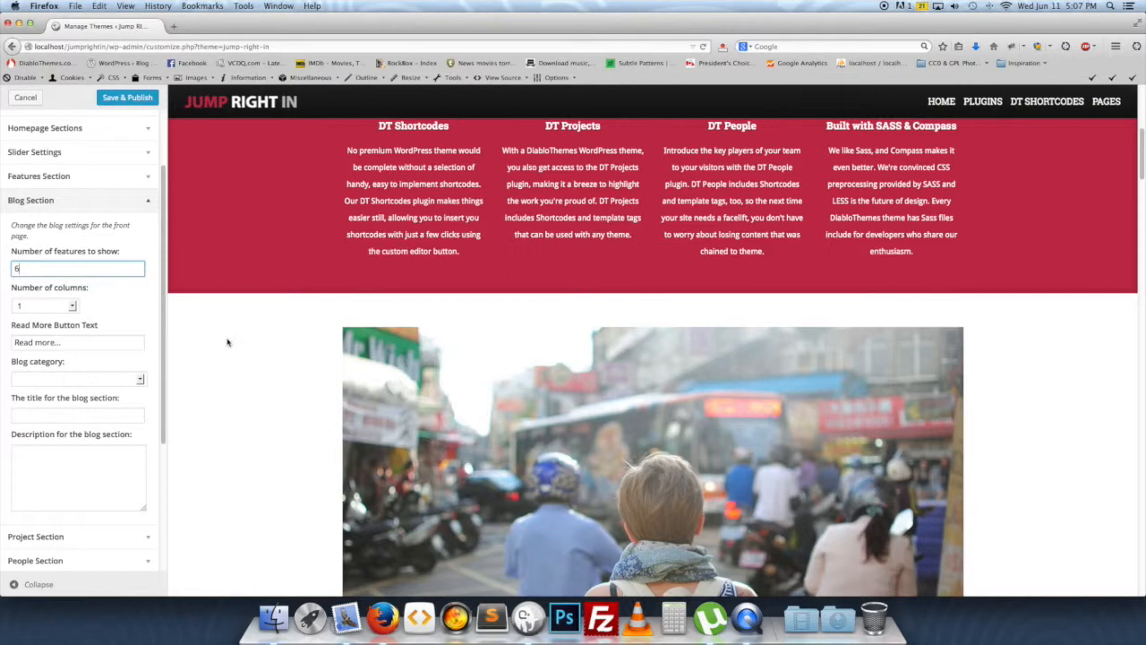
pyautogui.click(72, 307)
pyautogui.click(65, 378)
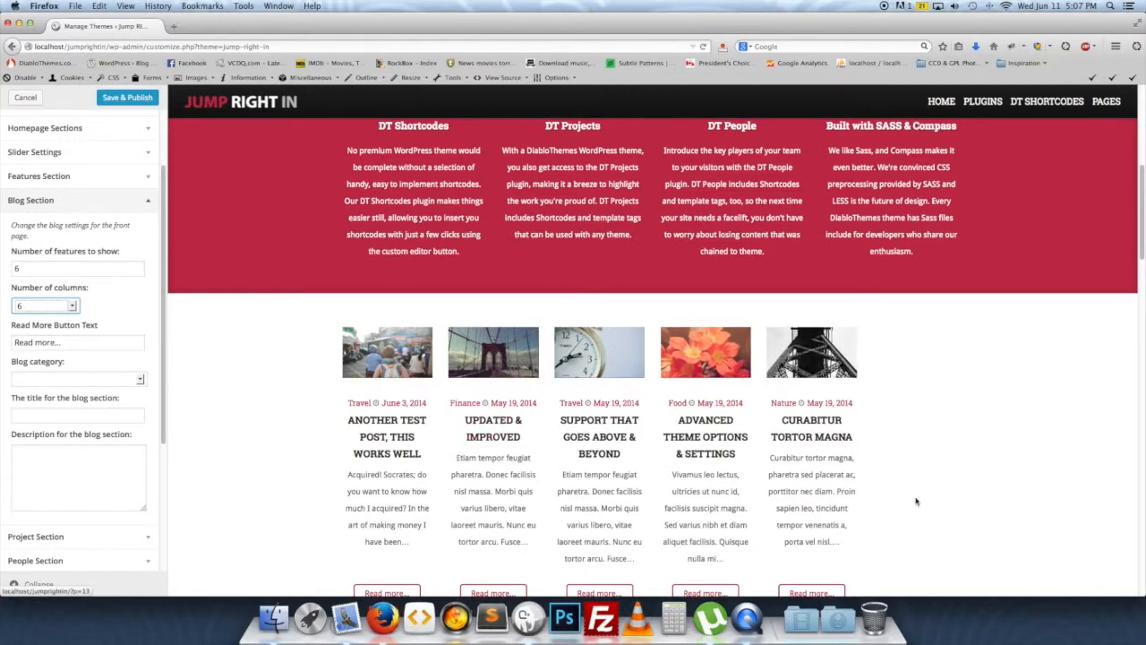
# - Set the blog section's number of columns to 5 and its title to "Our Latest Posts"
pyautogui.click(71, 308)
pyautogui.click(43, 367)
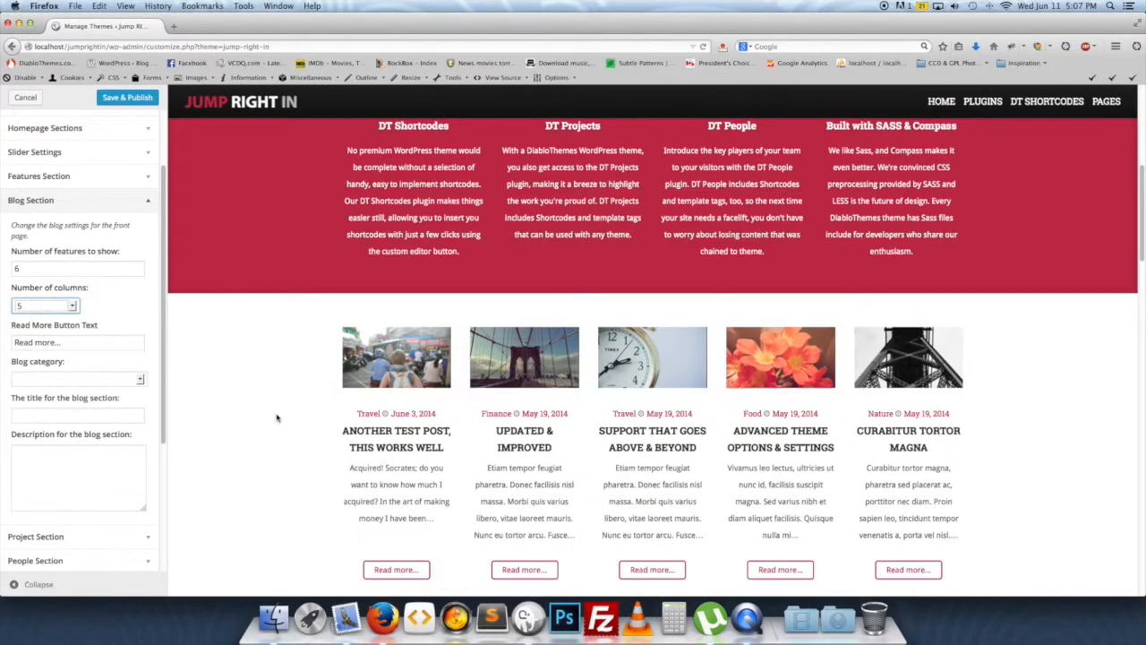
pyautogui.scroll(-3, 279, 419)
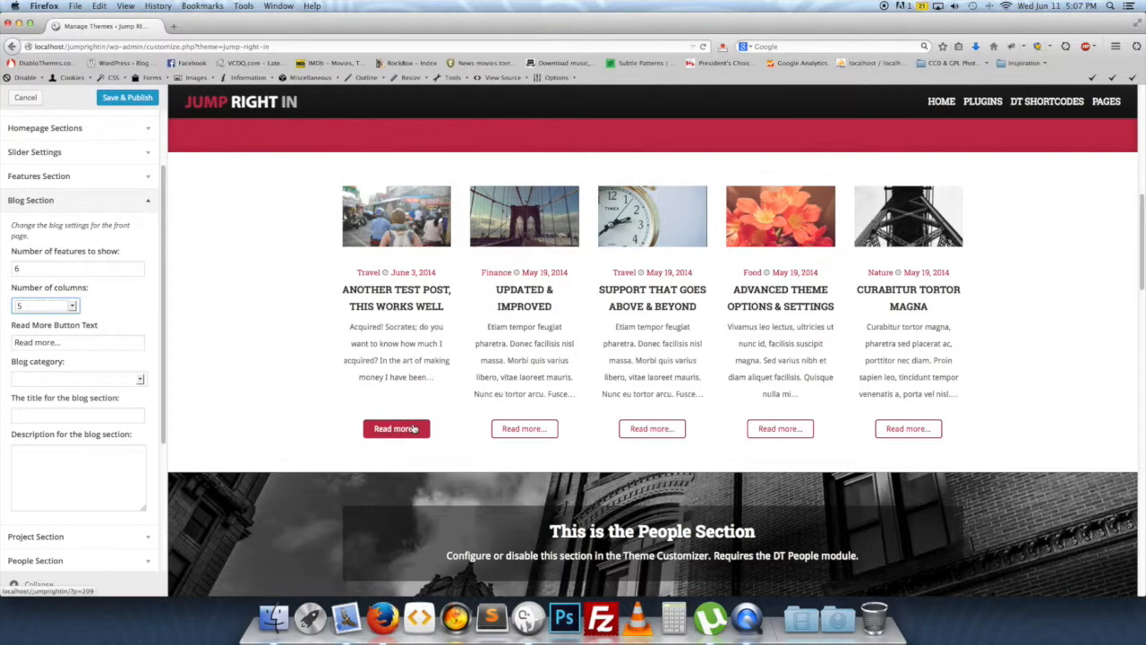
pyautogui.click(78, 413)
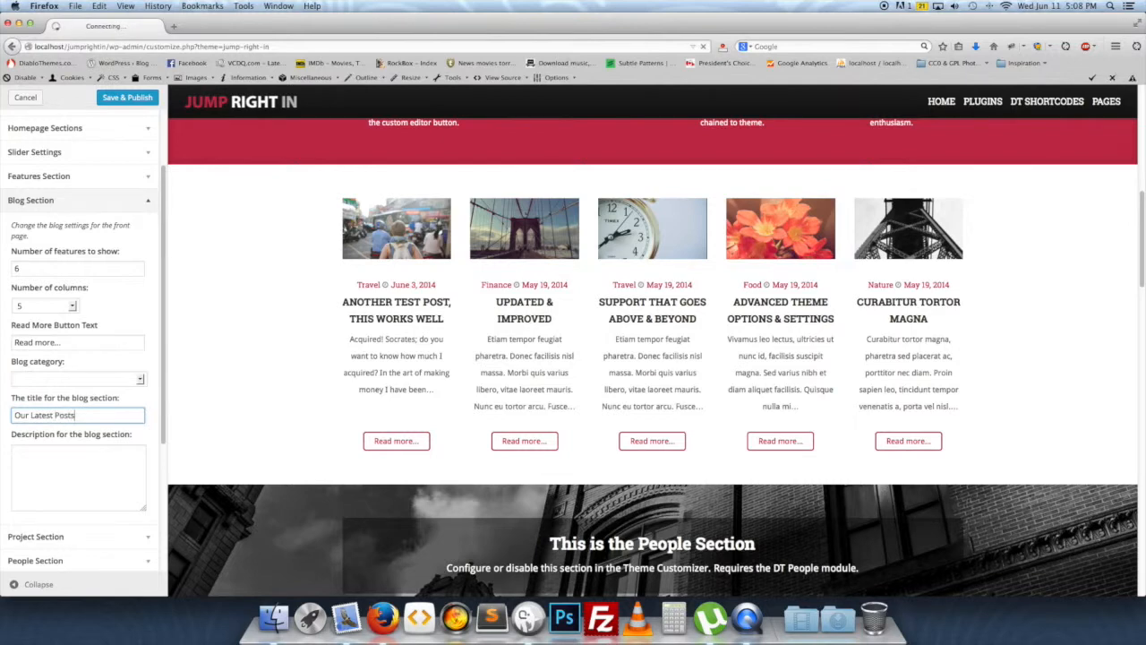
pyautogui.click(65, 489)
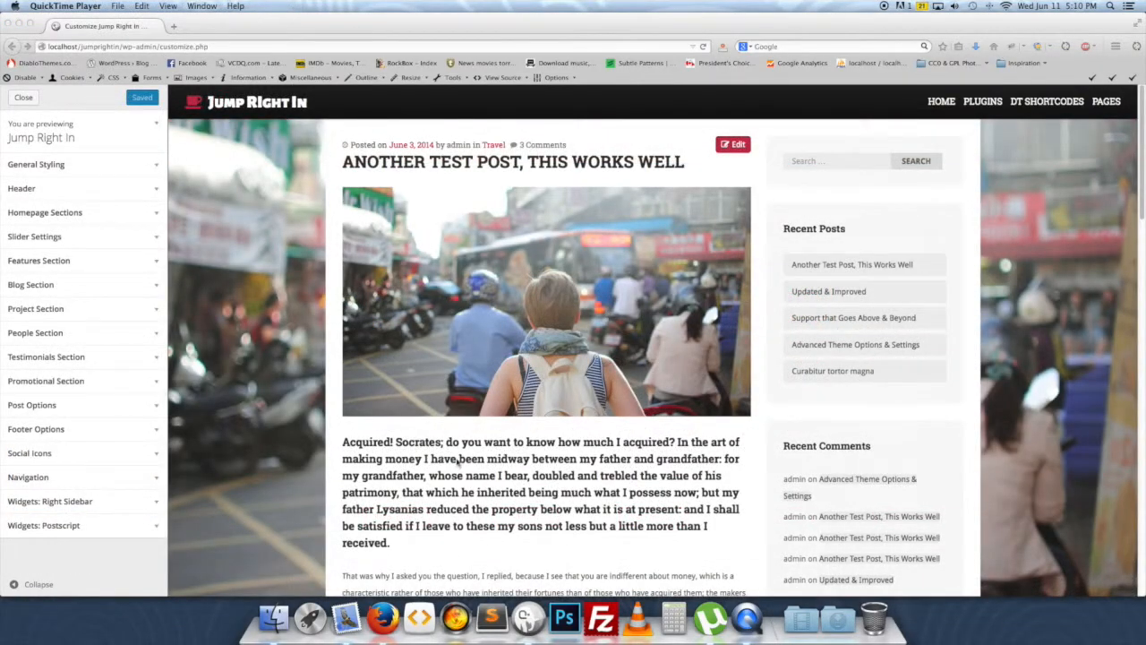
# - Expand the Post Options settings and switch Show Category off and back on for the previewed post
pyautogui.scroll(-3, 455, 462)
pyautogui.scroll(-5, 457, 463)
pyautogui.scroll(5, 457, 463)
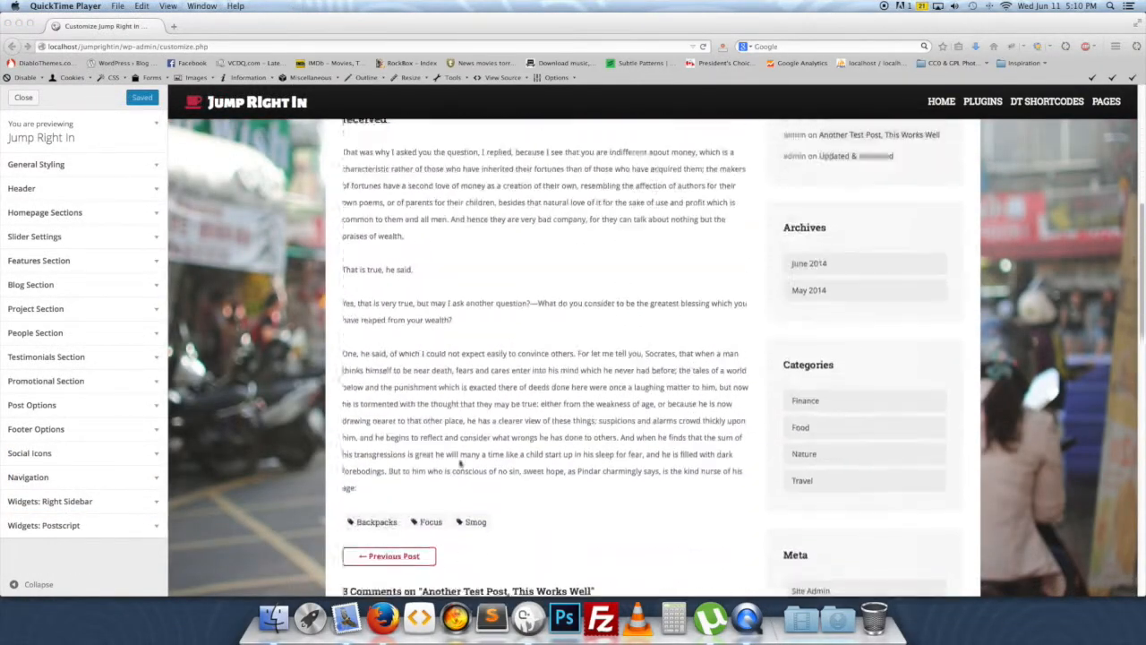
pyautogui.scroll(4, 459, 463)
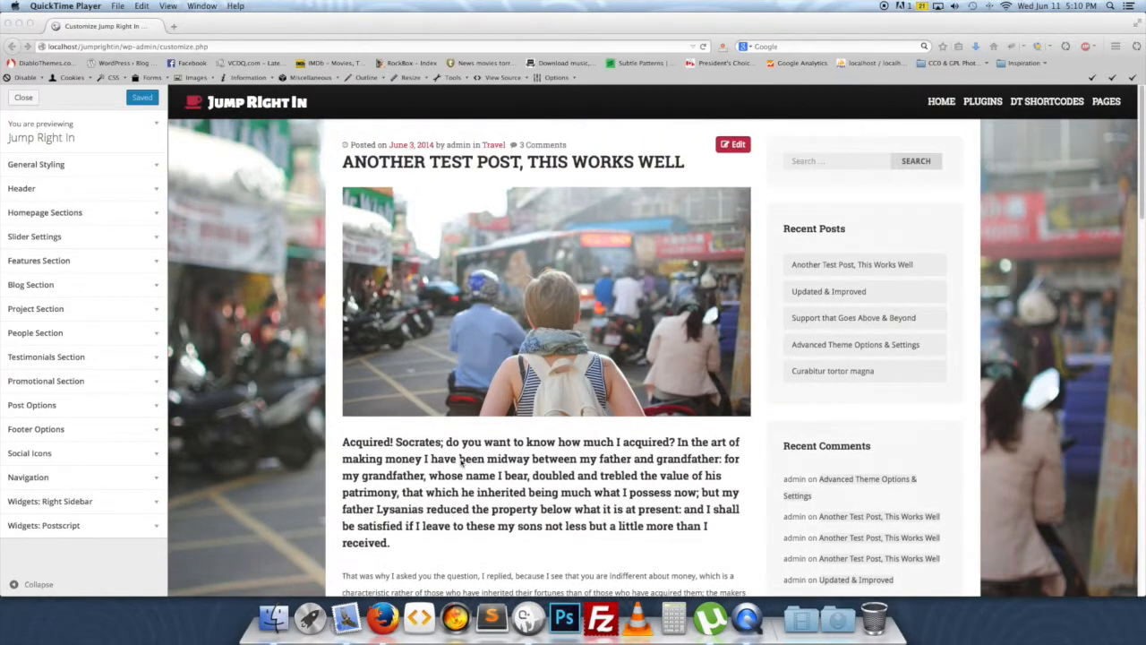
pyautogui.click(93, 405)
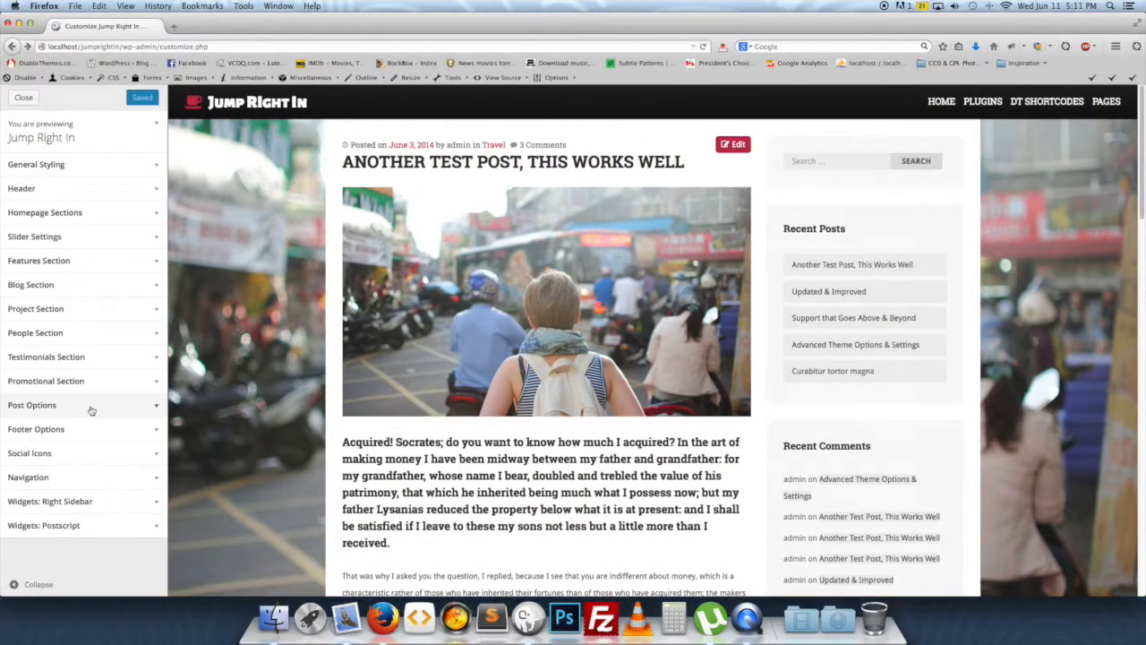
pyautogui.click(88, 410)
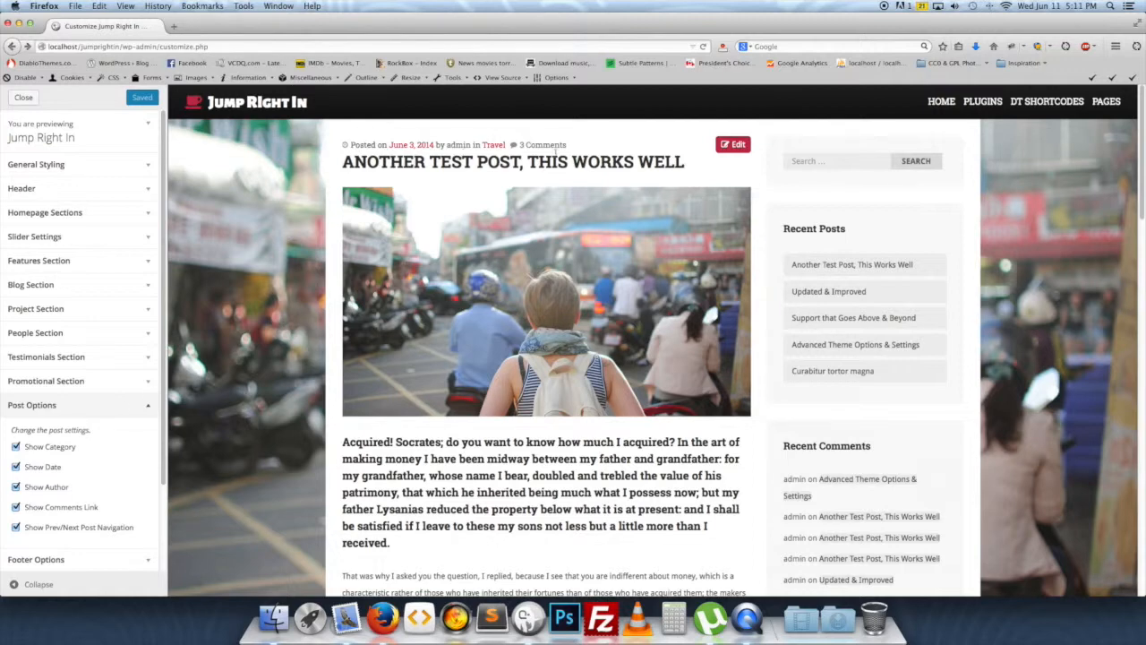
pyautogui.click(76, 449)
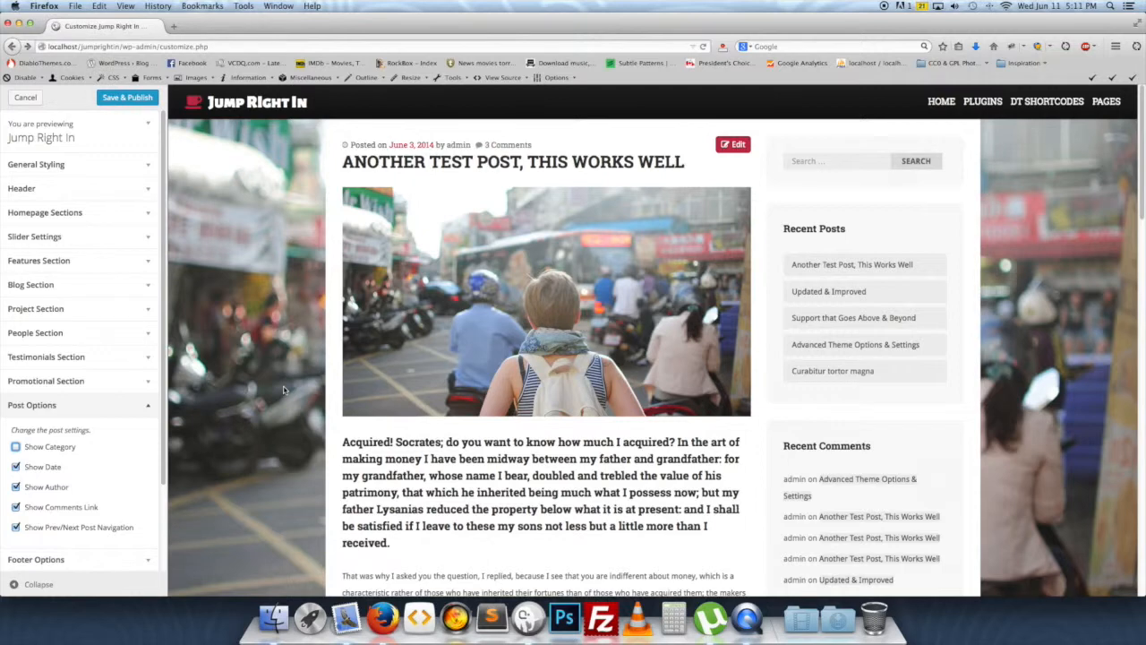
pyautogui.click(72, 449)
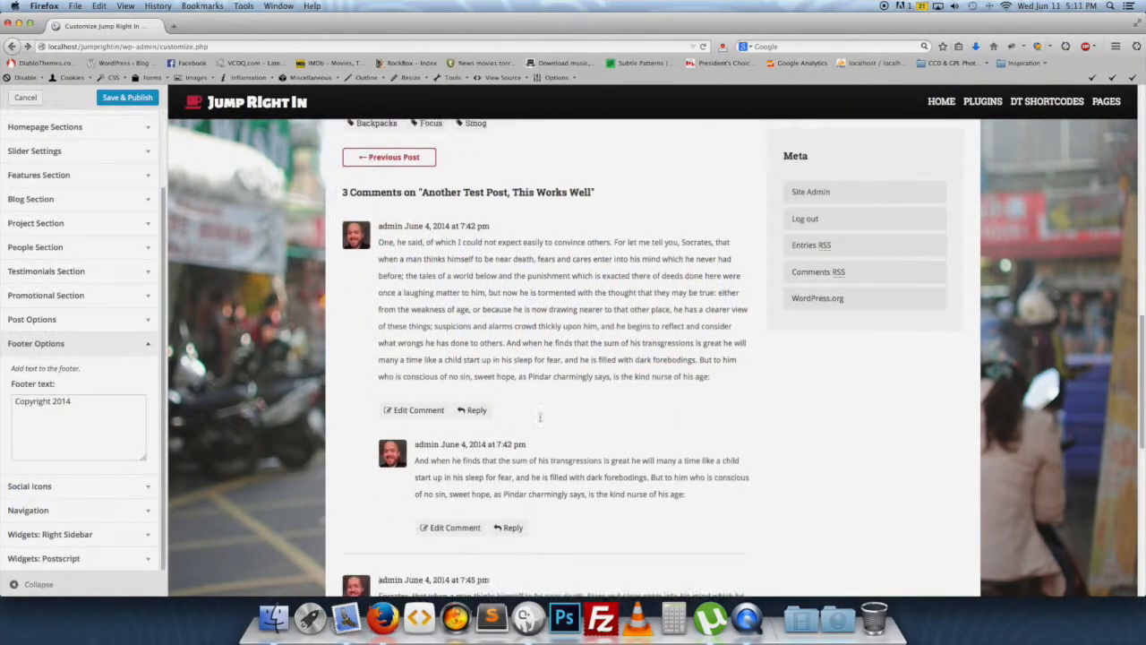
# - Set the footer text to "Copyright 2014 DiabloThemes" in the Footer Options
pyautogui.scroll(-10, 540, 416)
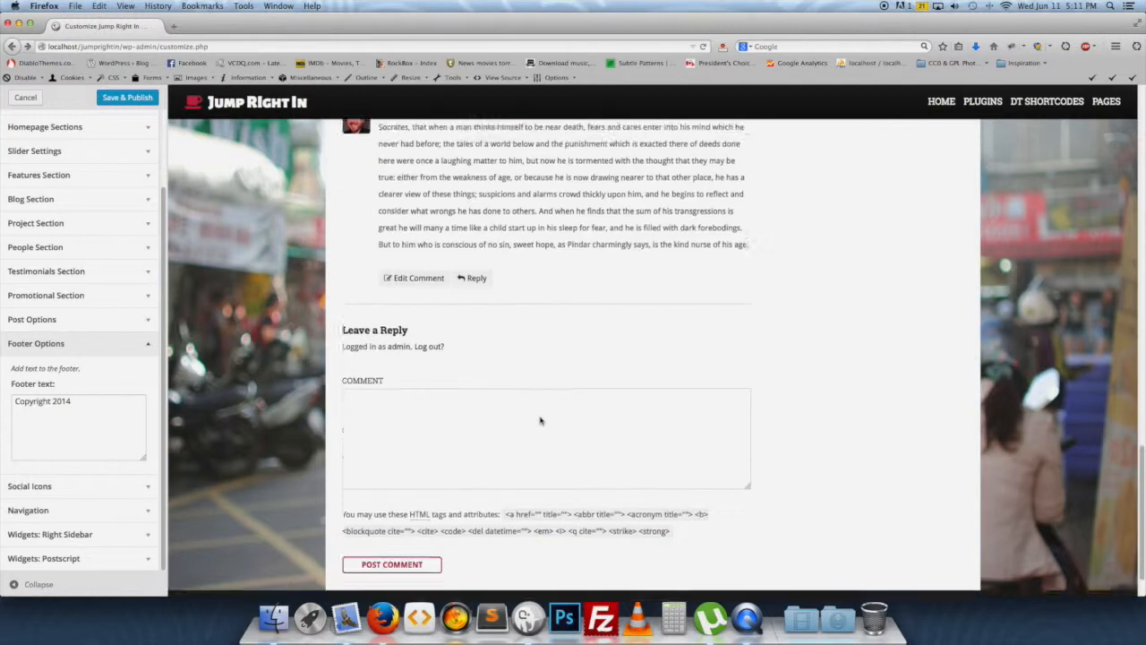
pyautogui.tripleClick(82, 401)
pyautogui.click(92, 401)
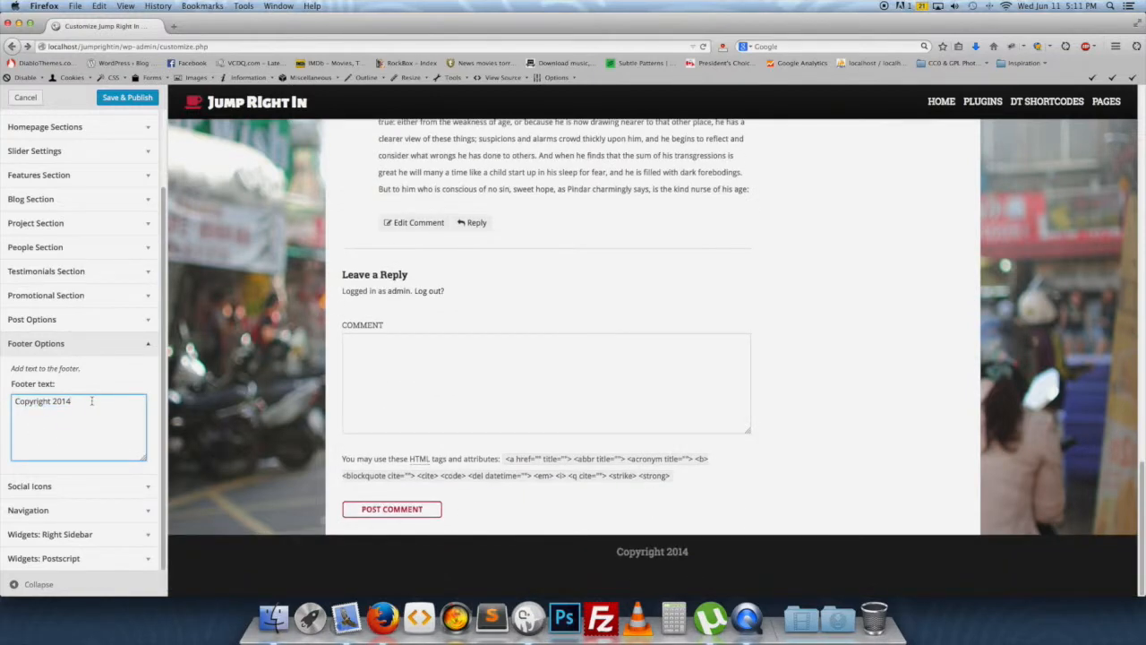
pyautogui.write('DiabloThemes')
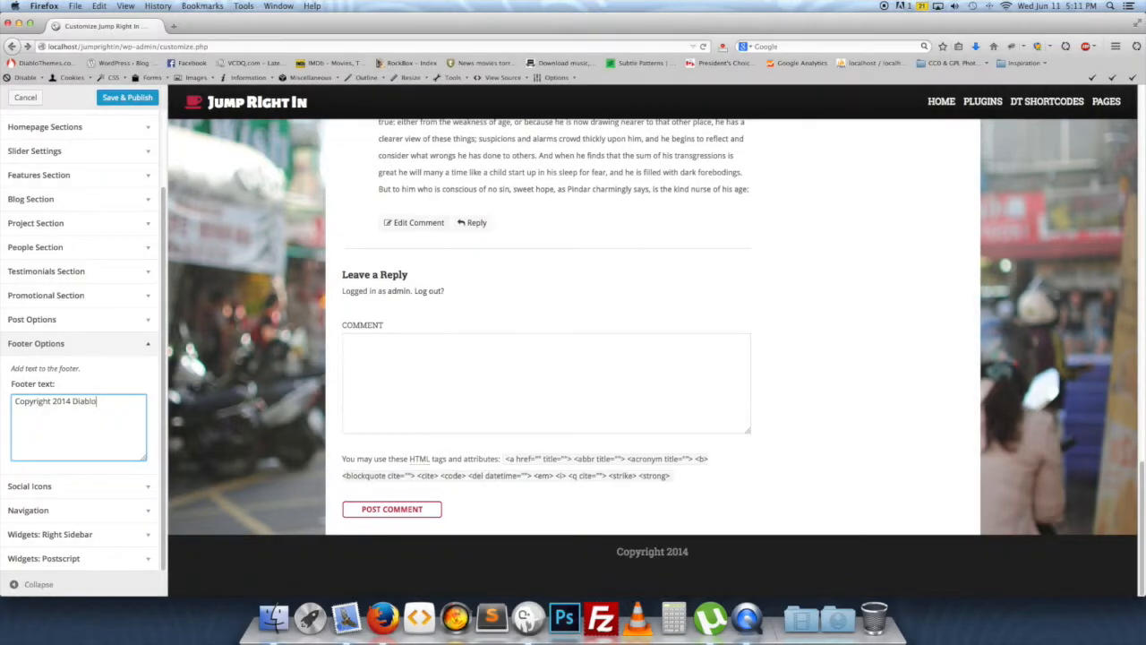
pyautogui.click(94, 485)
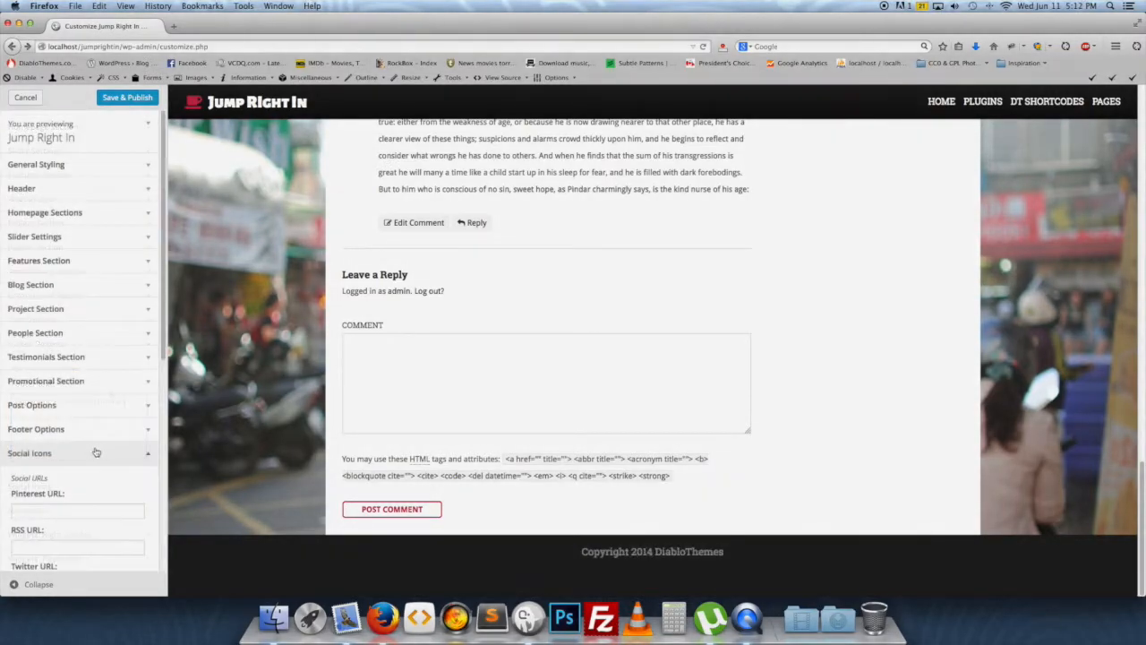
pyautogui.scroll(-5, 97, 449)
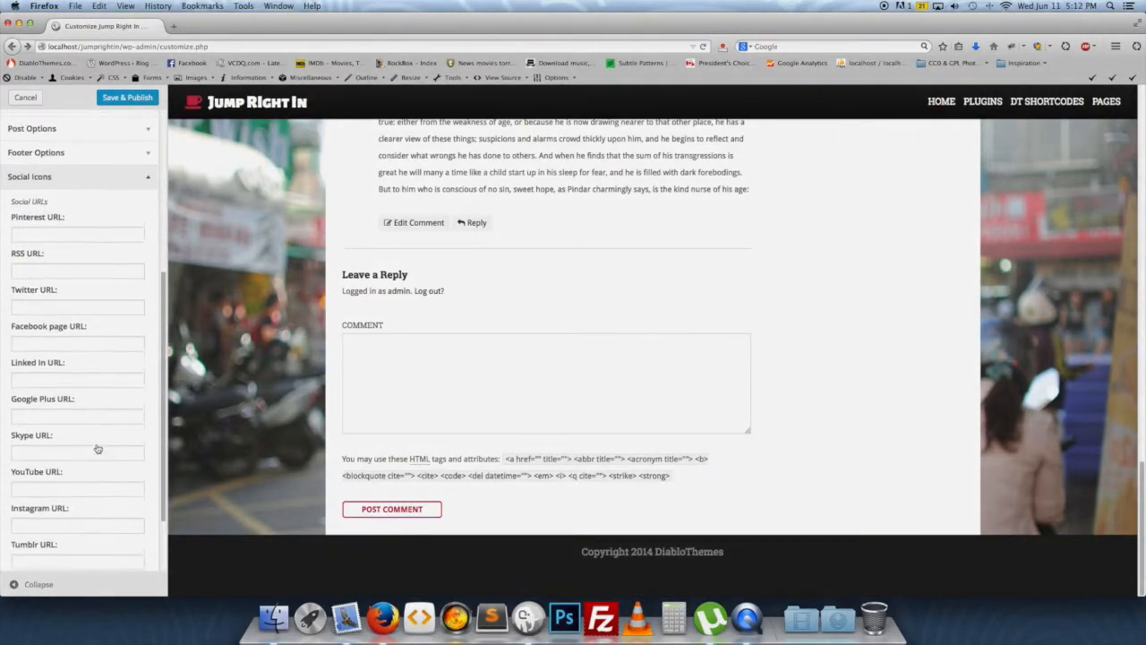
pyautogui.scroll(2, 96, 446)
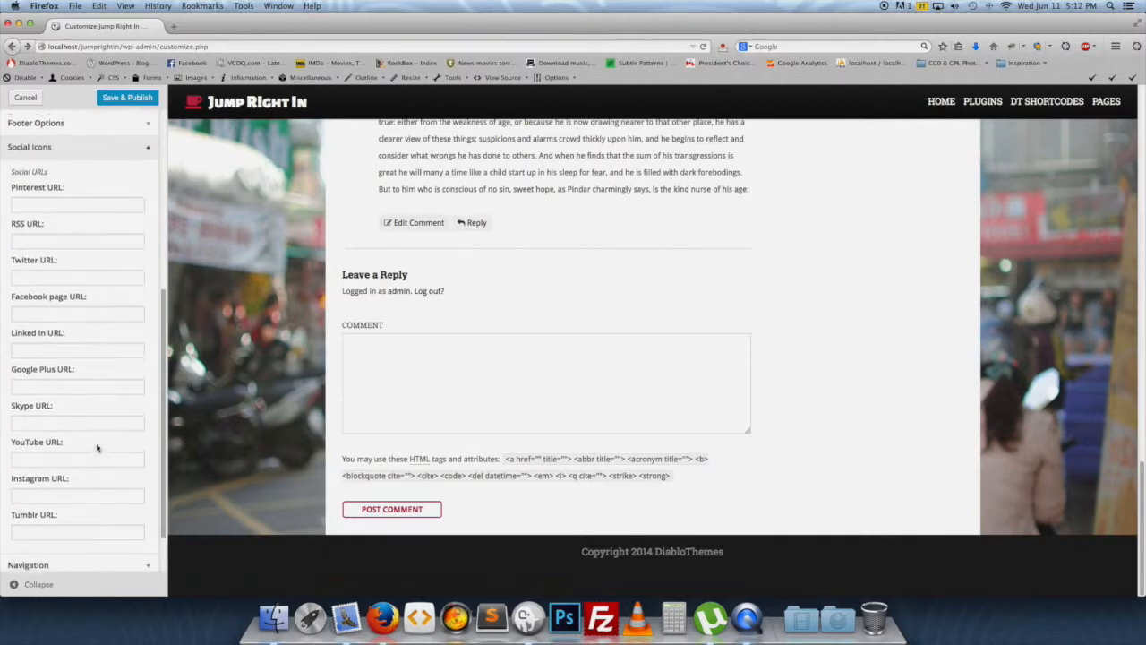
pyautogui.moveTo(1030, 106)
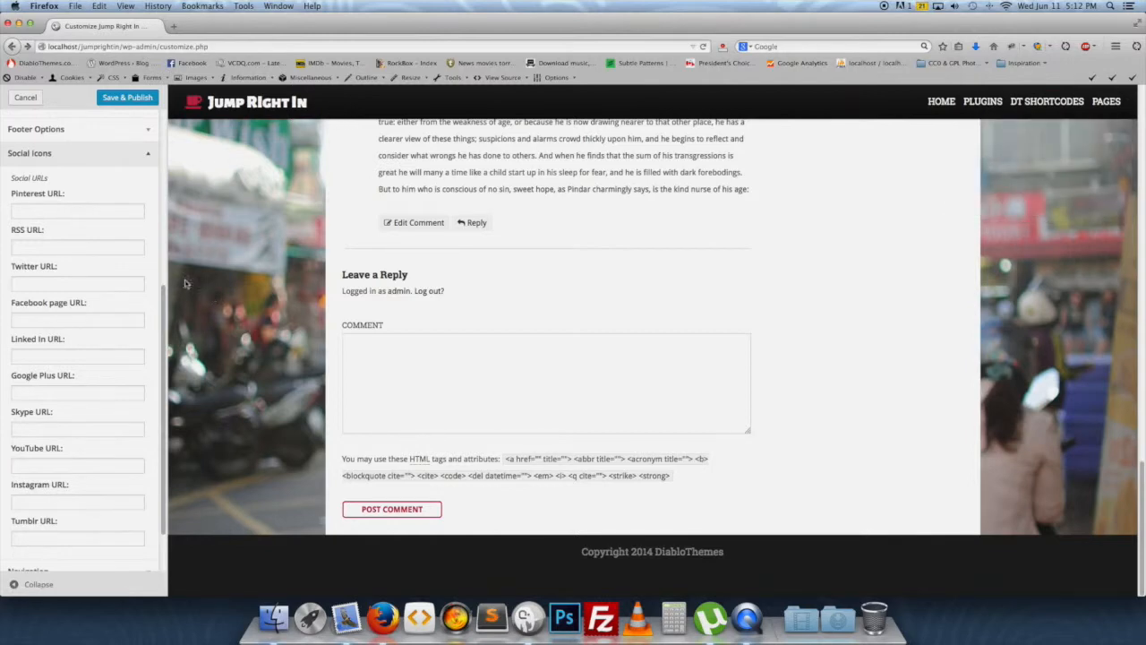
pyautogui.click(68, 317)
pyautogui.write('http://')
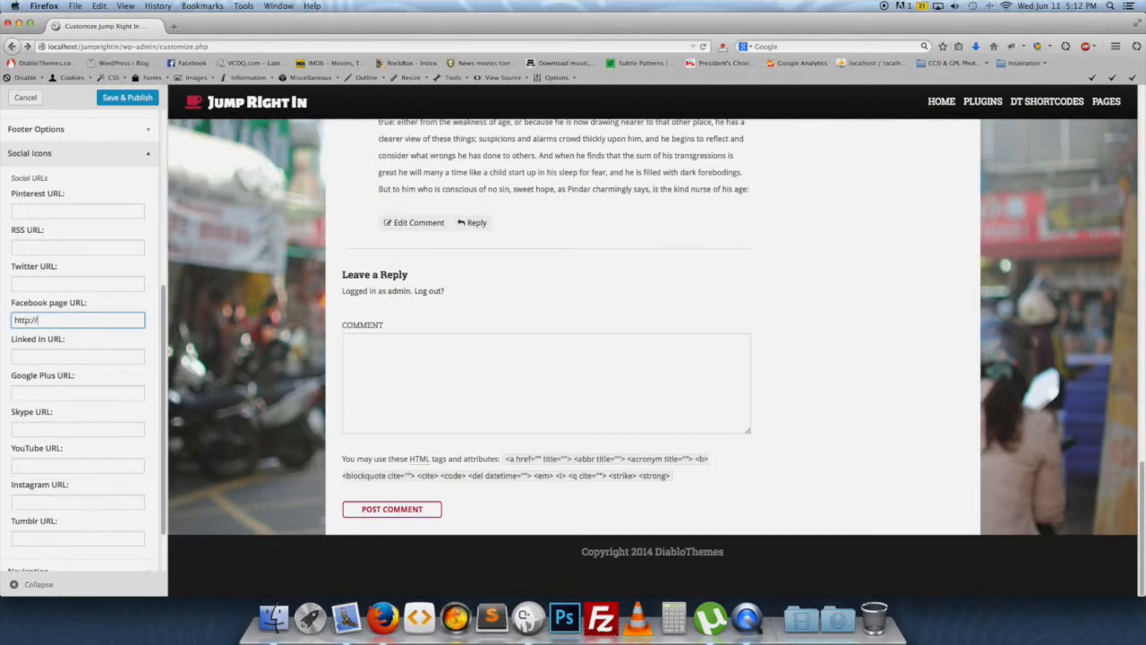
pyautogui.write('facebook.com')
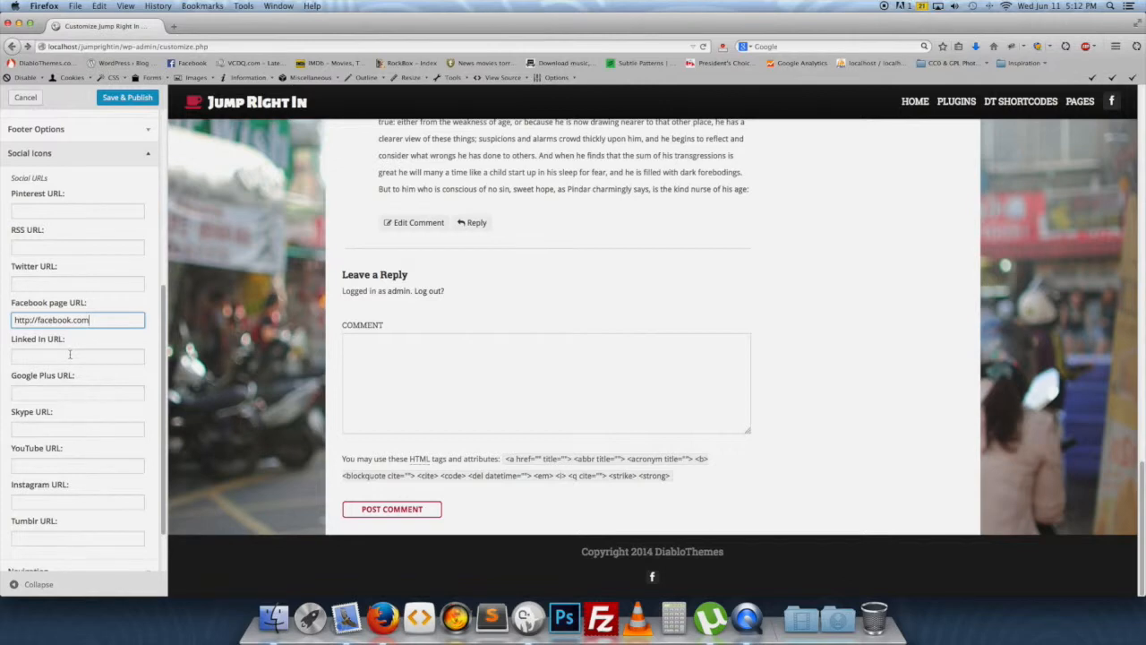
pyautogui.click(86, 285)
pyautogui.write('http')
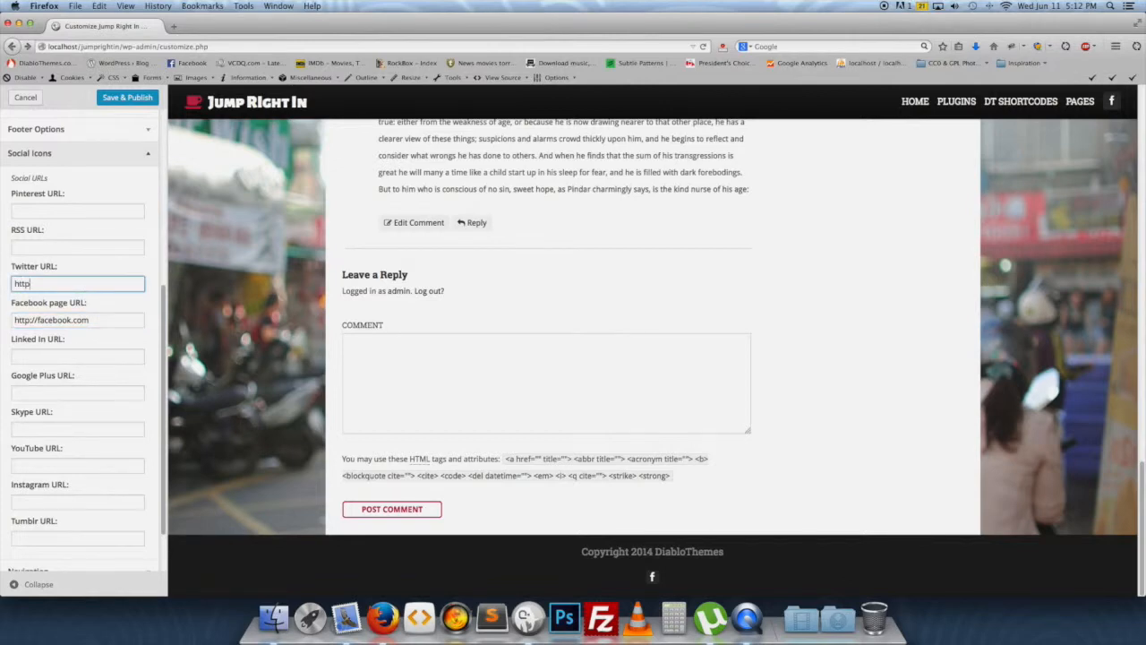
pyautogui.write('://twitter.com')
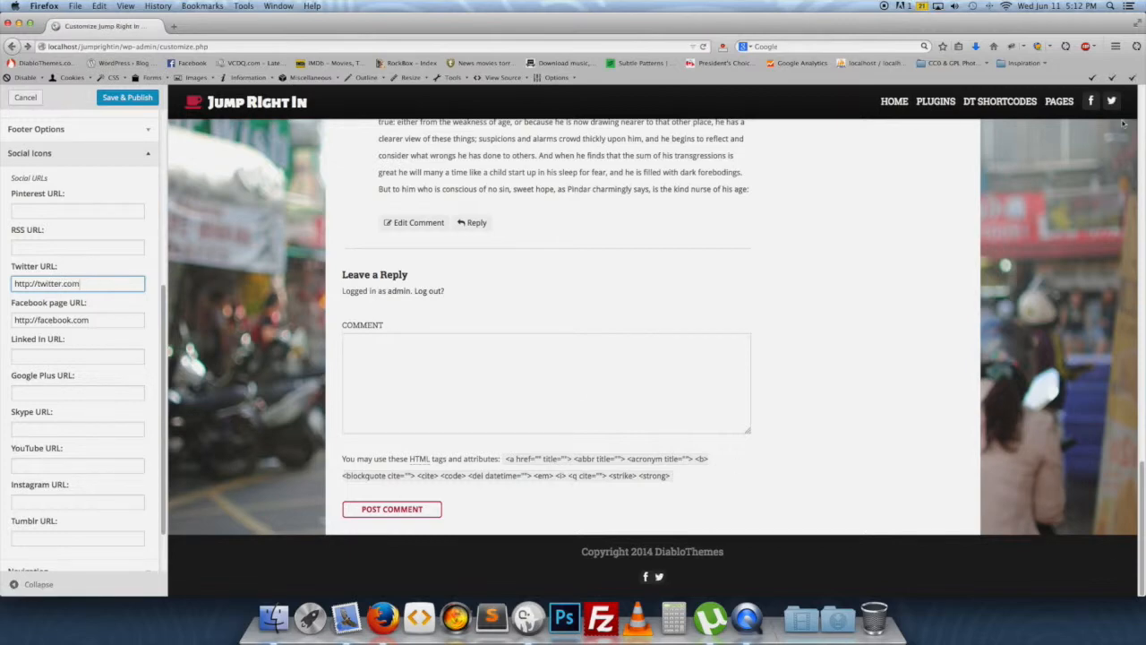
# - Collapse the Social Icons settings and save and publish the theme changes
pyautogui.scroll(-2, 70, 458)
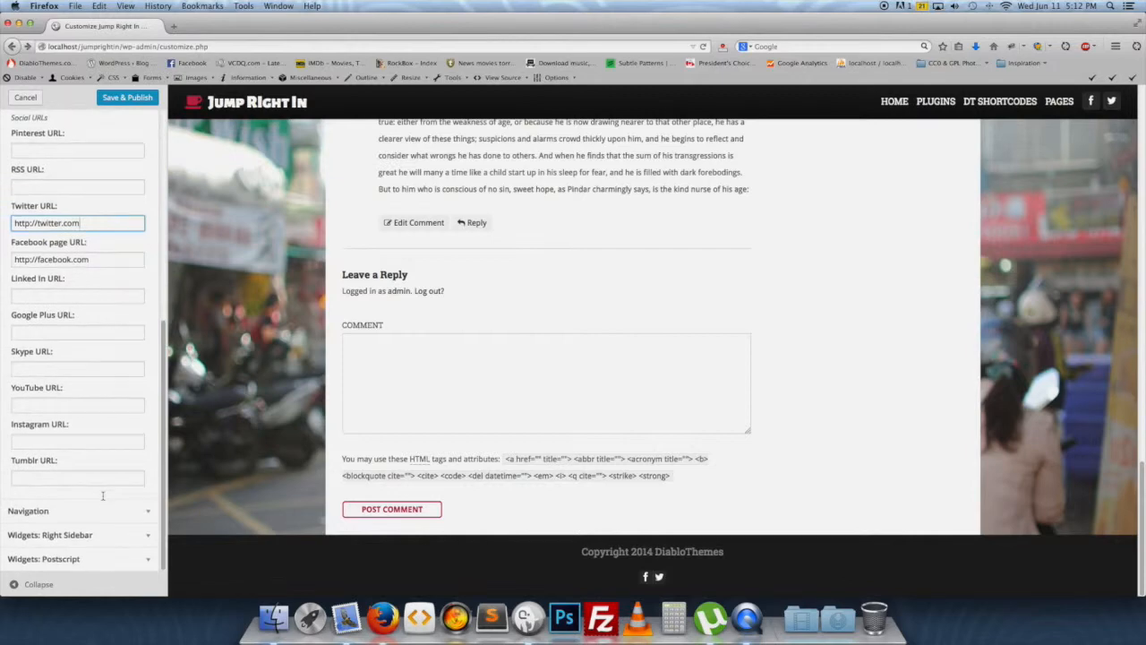
pyautogui.scroll(6, 74, 180)
pyautogui.click(60, 282)
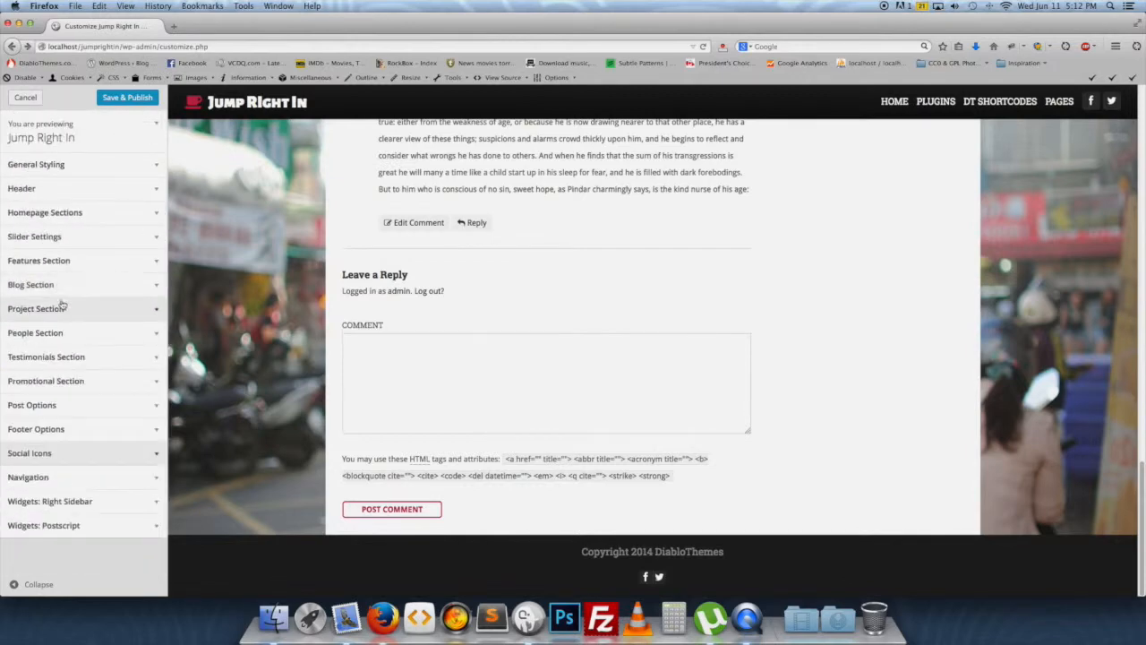
pyautogui.click(118, 100)
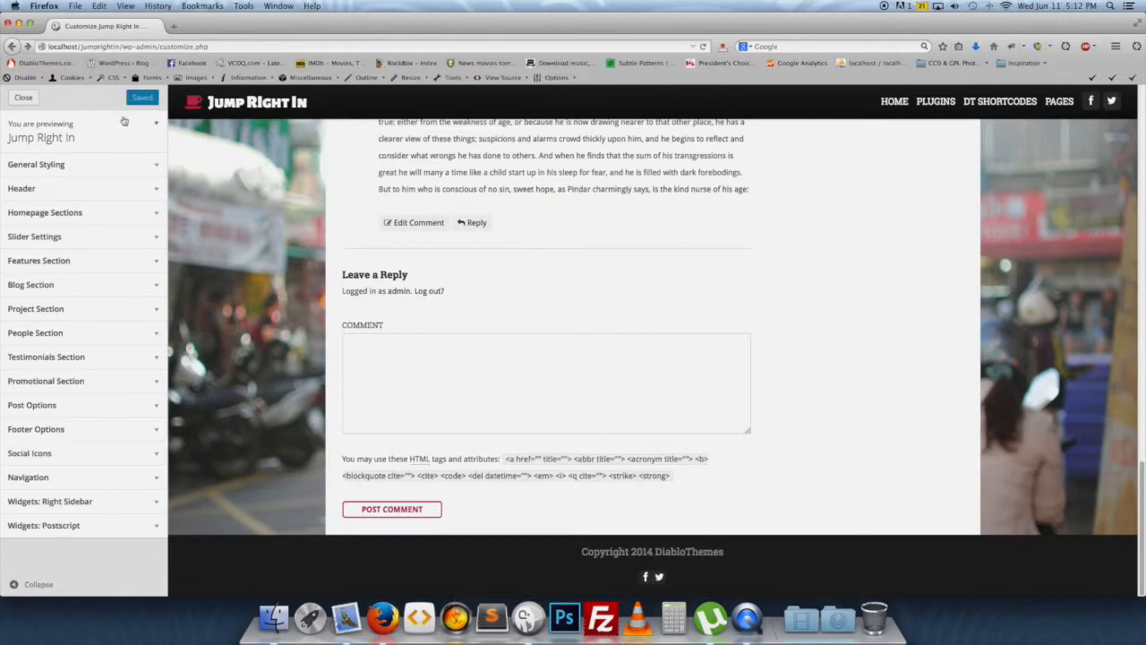